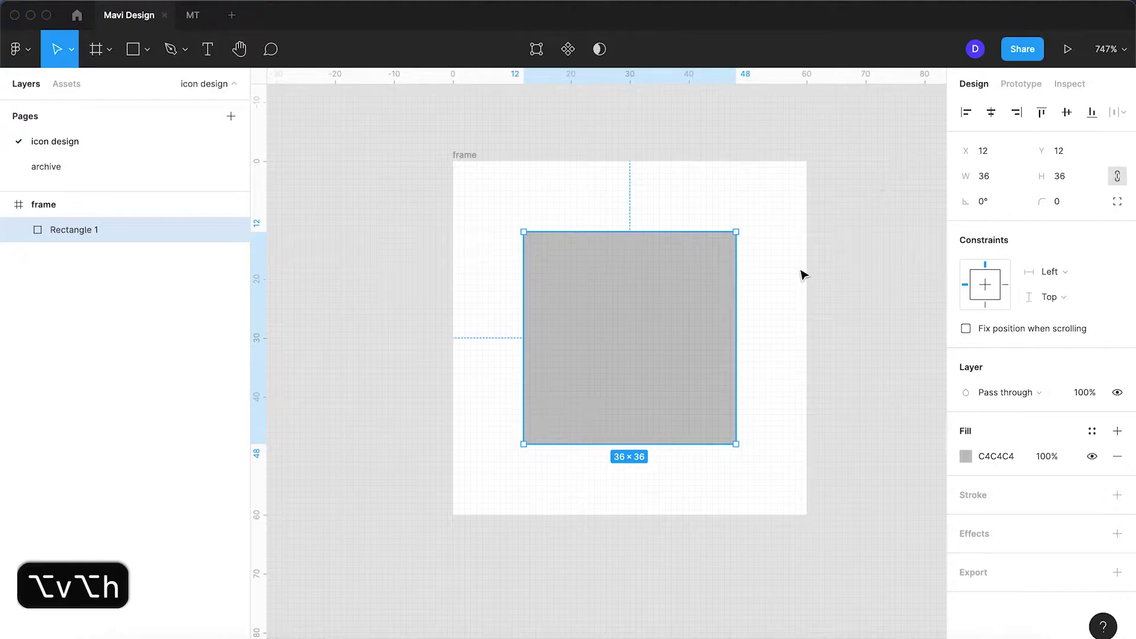
- Open the 36 × 36 rectangle for vector editing and add a point on its top edge at about X 41.5
{"action": "double_click", "coordinate": [694, 282]}
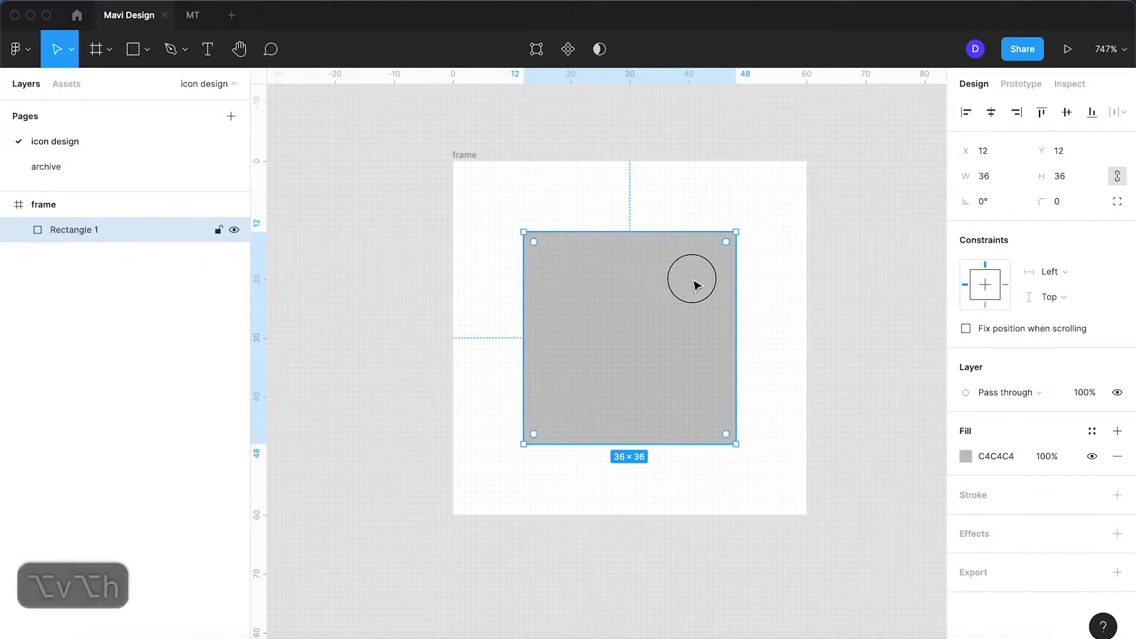
{"action": "left_click", "coordinate": [629, 233]}
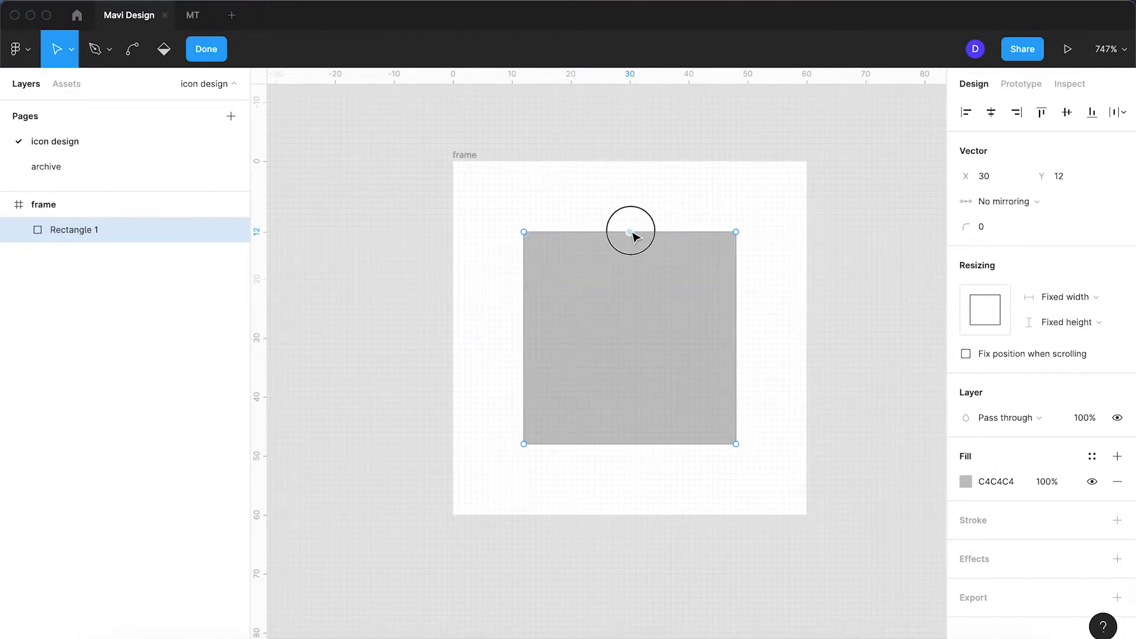
{"action": "key", "text": "super+z"}
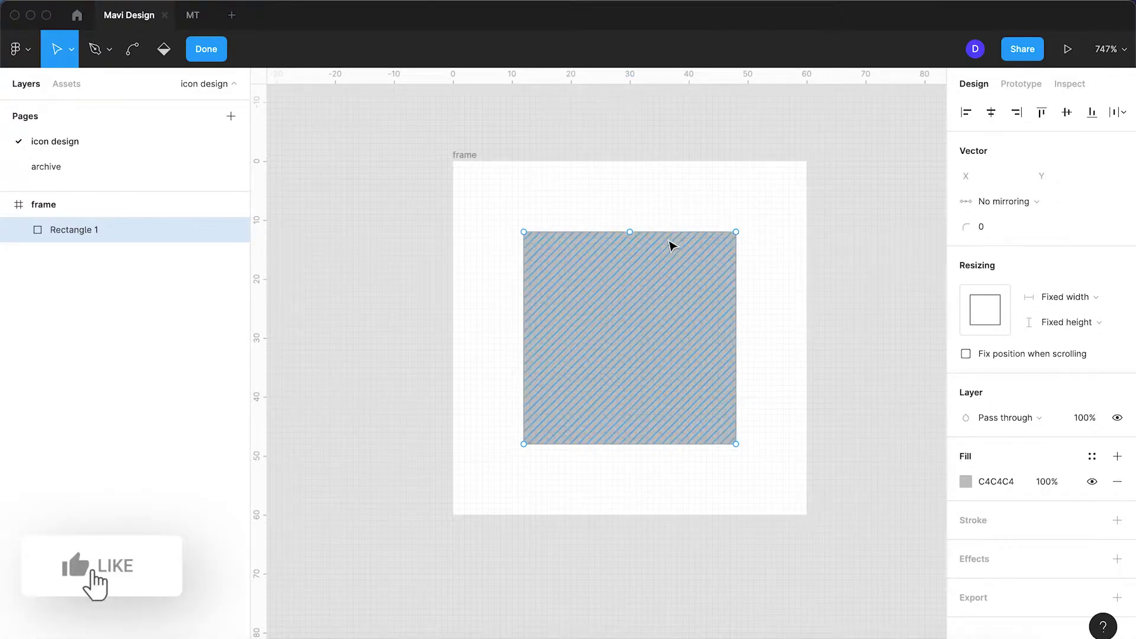
{"action": "left_click_drag", "start_coordinate": [629, 232], "coordinate": [698, 235]}
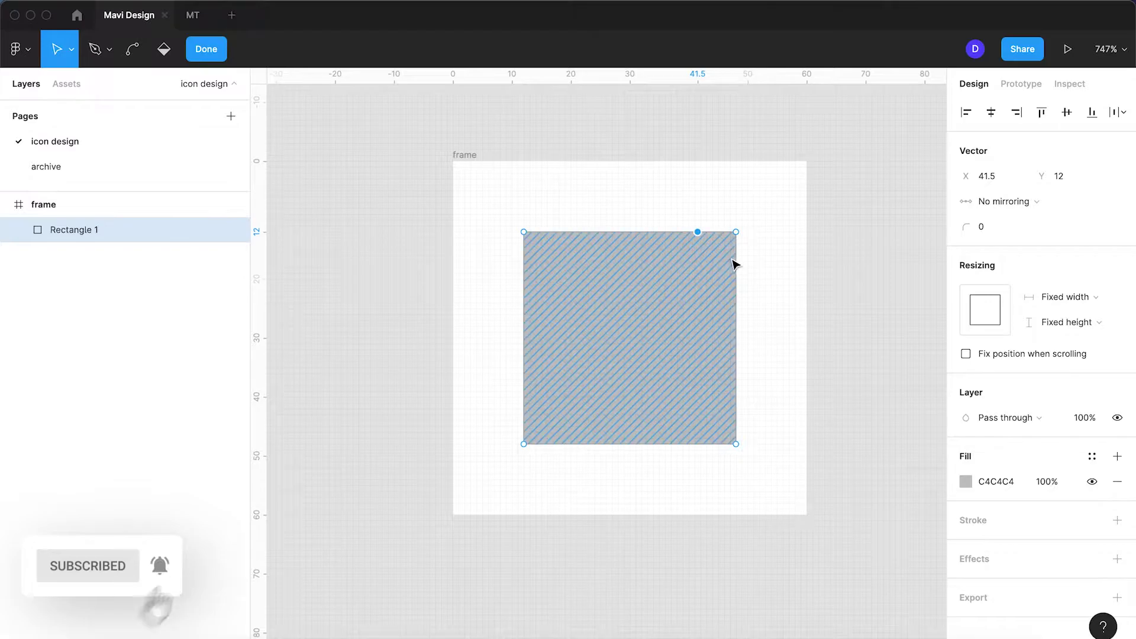
- Add a point on the rectangle's right edge and position it at Y 20
{"action": "scroll", "coordinate": [734, 260], "scroll_direction": "up", "scroll_amount": 5}
{"action": "left_click", "coordinate": [741, 409]}
{"action": "left_click_drag", "start_coordinate": [740, 409], "coordinate": [740, 266]}
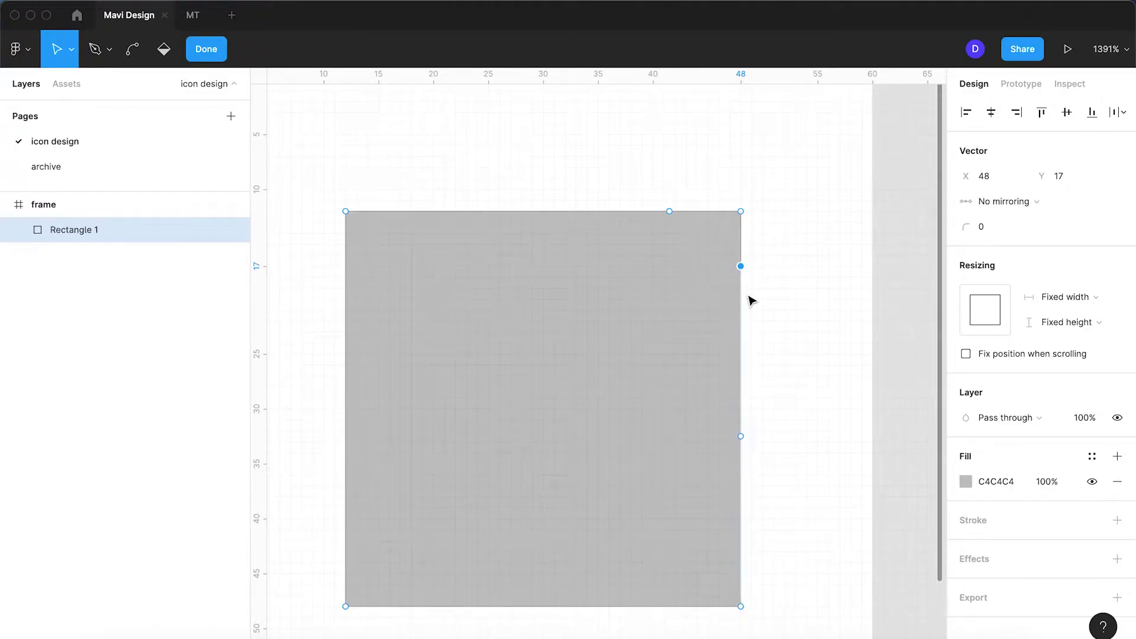
{"action": "key", "text": "Down"}
{"action": "key", "text": "Down"}
{"action": "key", "text": "Down"}
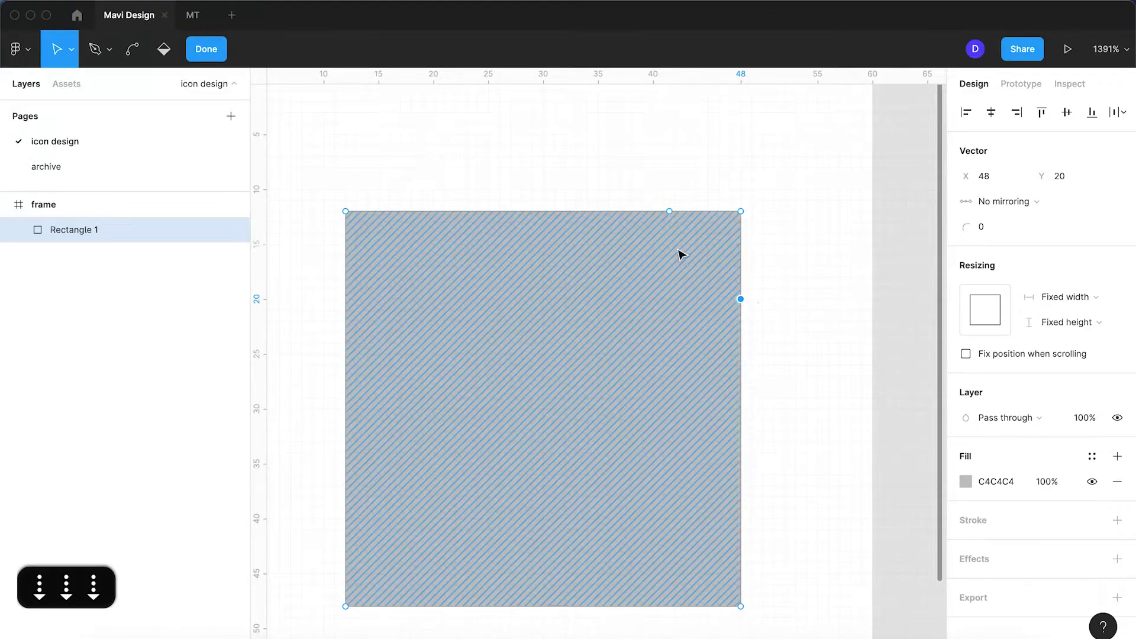
- Move the added top-edge point to X 43 and the added right-edge point to Y 18
{"action": "left_click", "coordinate": [670, 212]}
{"action": "left_click_drag", "start_coordinate": [672, 215], "coordinate": [688, 219]}
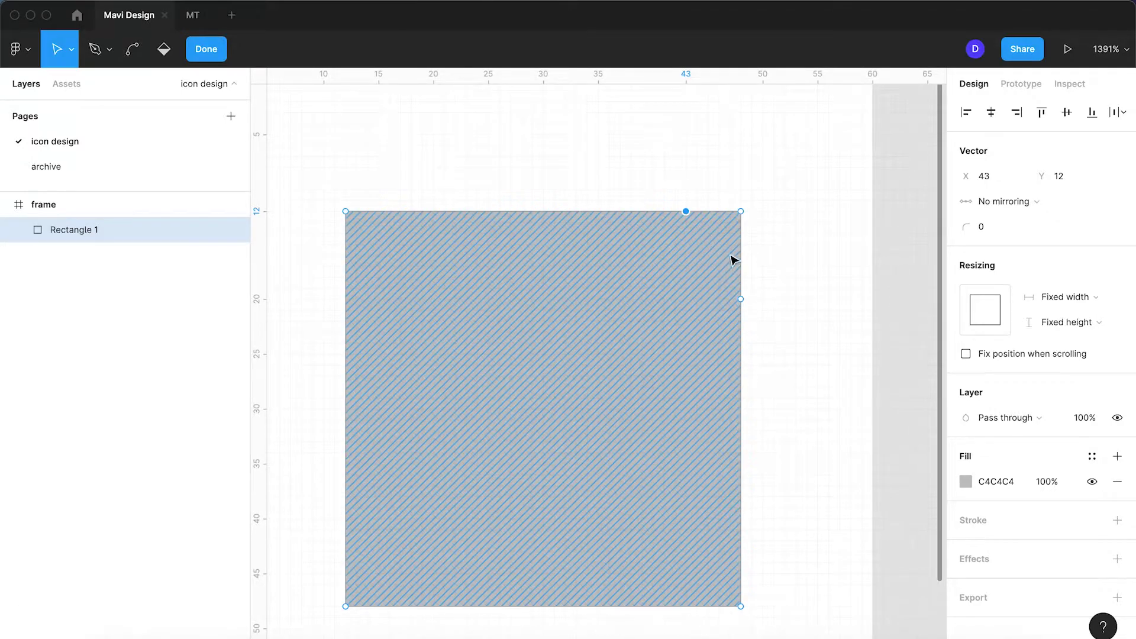
{"action": "left_click_drag", "start_coordinate": [740, 299], "coordinate": [740, 244]}
{"action": "key", "text": "Down"}
{"action": "key", "text": "Down"}
{"action": "key", "text": "Down"}
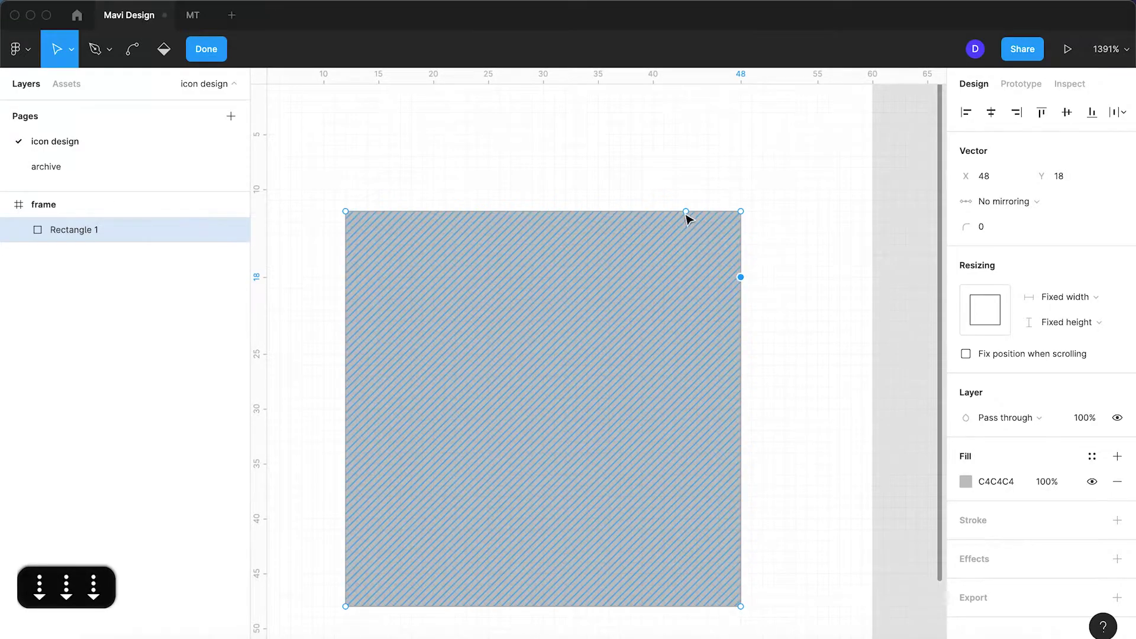
- Shift the added top-edge point to X 37, keeping it on the top edge
{"action": "left_click", "coordinate": [685, 211]}
{"action": "key", "text": "Left"}
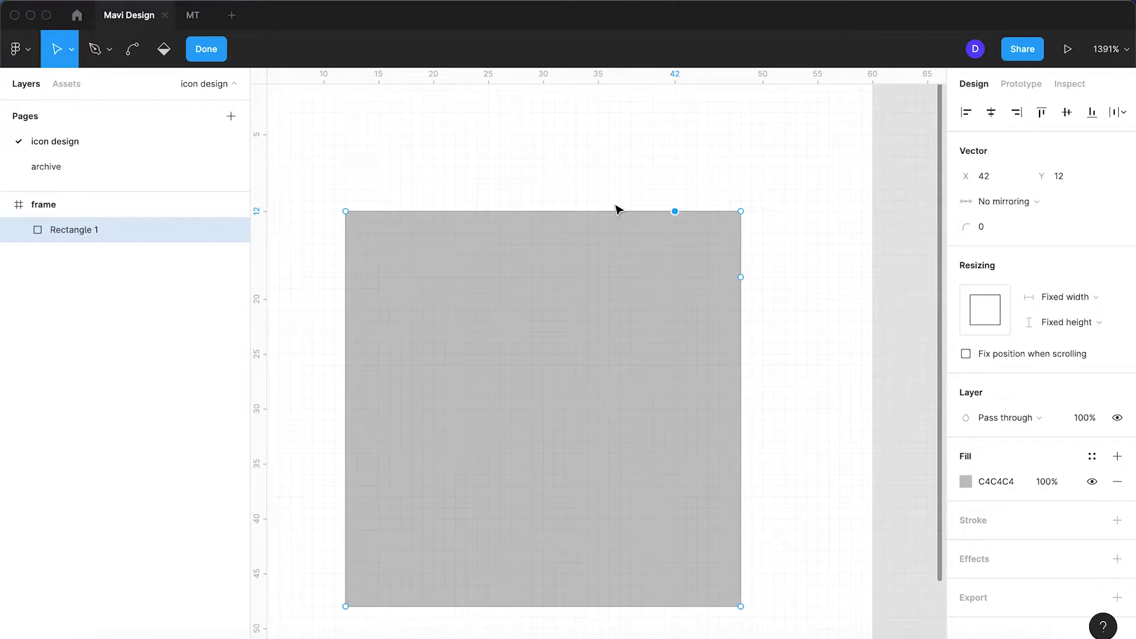
{"action": "key", "text": "shift+Left"}
{"action": "key", "text": "shift+Right"}
{"action": "key", "text": "Left"}
{"action": "key", "text": "Left"}
{"action": "key", "text": "Left"}
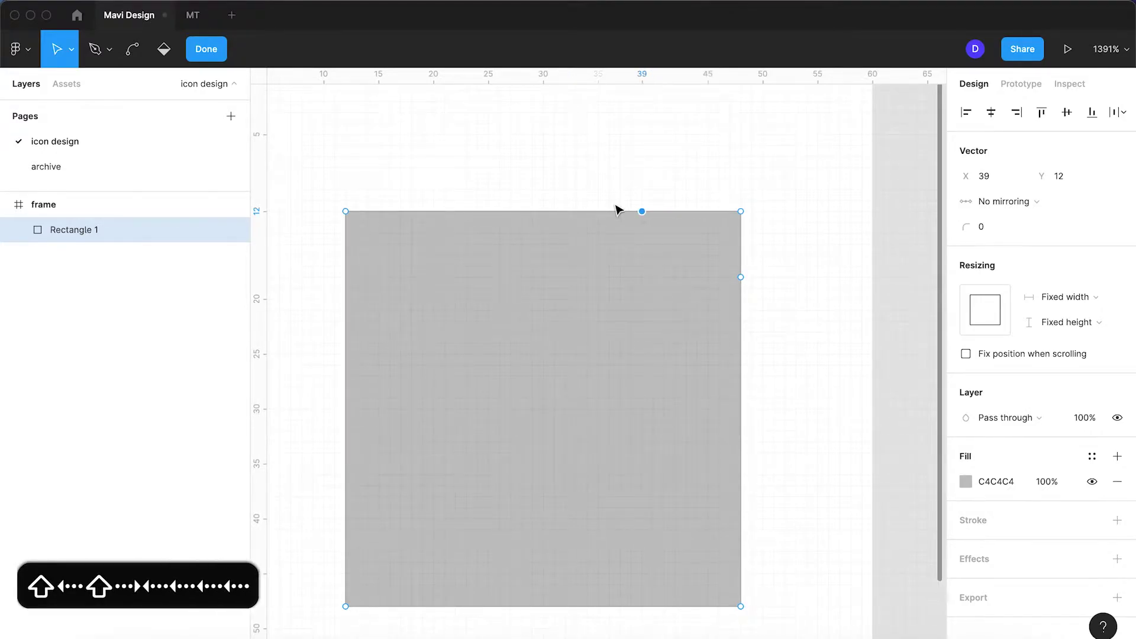
{"action": "key", "text": "Left"}
- Move the added right-edge point down to Y 23
{"action": "left_click", "coordinate": [741, 277]}
{"action": "key", "text": "Down"}
{"action": "key", "text": "Down"}
{"action": "key", "text": "Down"}
{"action": "key", "text": "Down"}
{"action": "key", "text": "Down"}
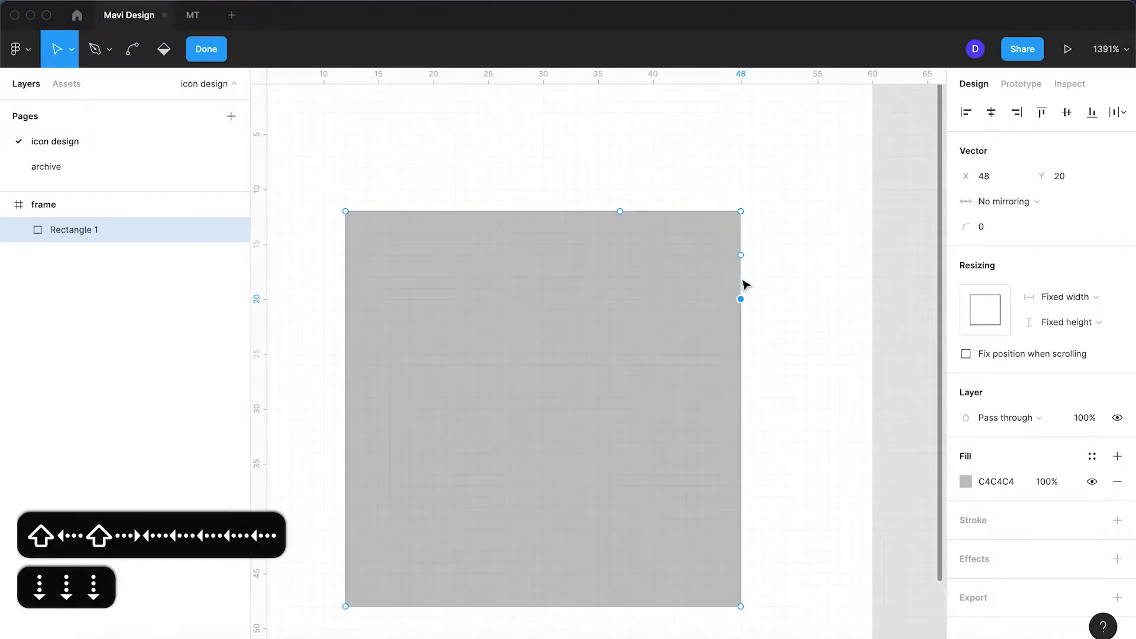
- Delete the rectangle's top-right corner point and join the two open endpoints with a diagonal segment
{"action": "key", "text": "Return"}
{"action": "key", "text": "Return"}
{"action": "left_click", "coordinate": [741, 213]}
{"action": "key", "text": "BackSpace"}
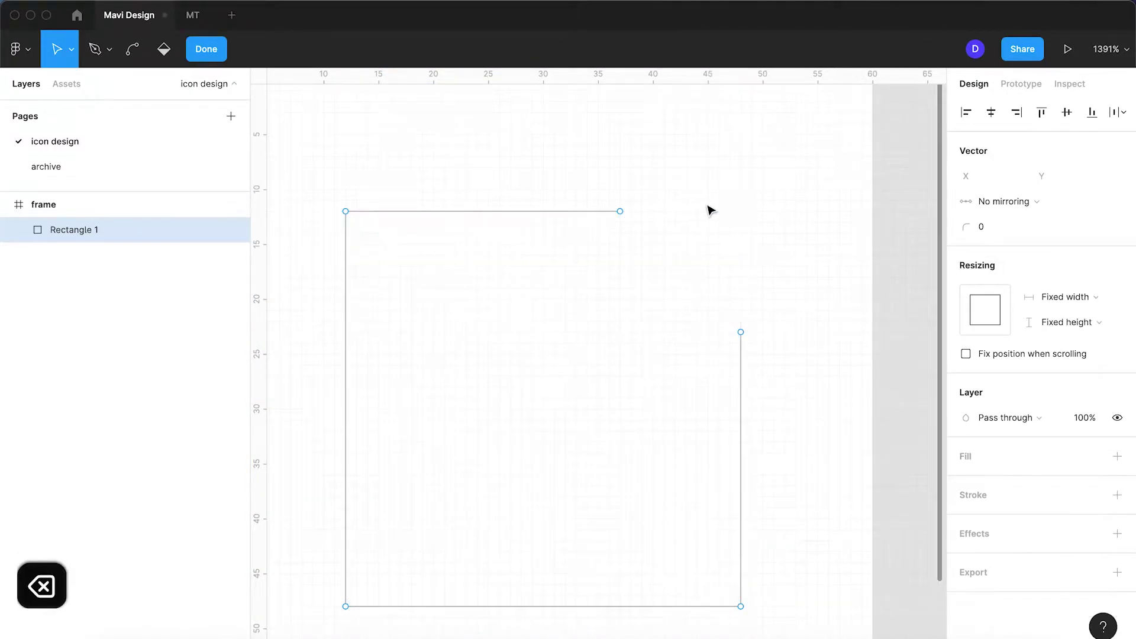
{"action": "left_click_drag", "start_coordinate": [599, 187], "coordinate": [778, 383]}
{"action": "key", "text": "super+j"}
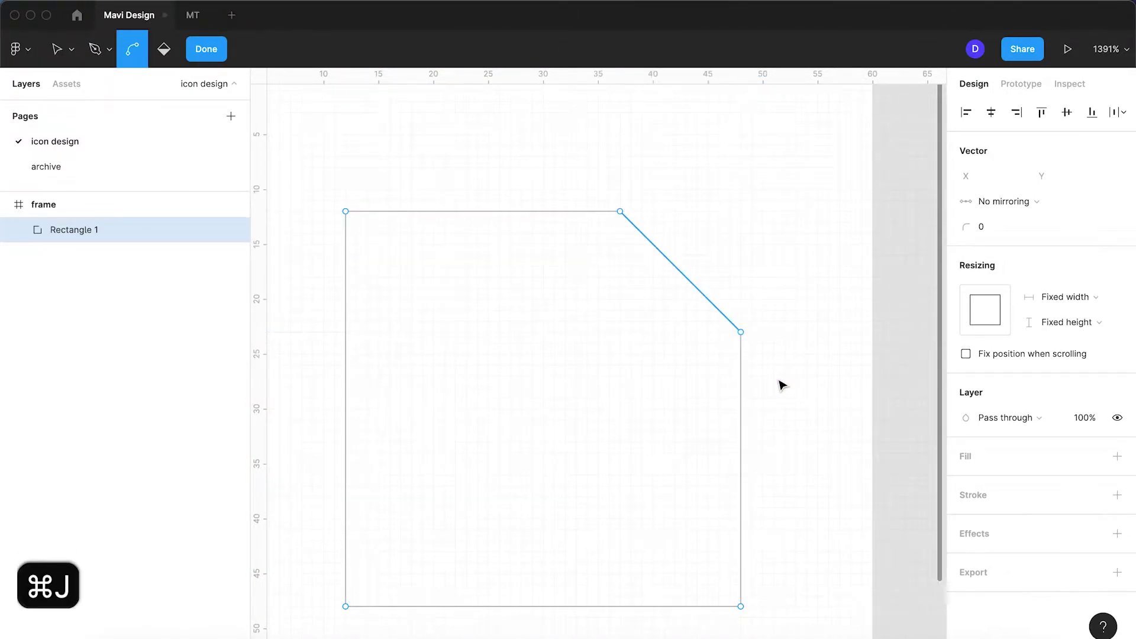
{"action": "key", "text": "Return"}
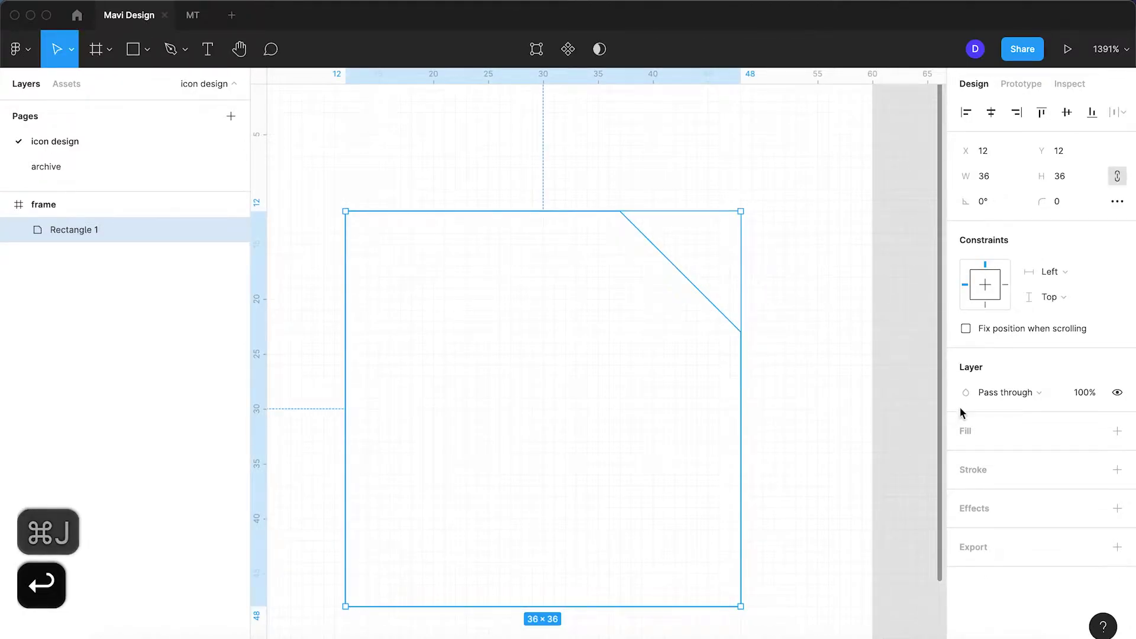
- Give the cut-corner shape a black inside stroke with a width of 2
{"action": "left_click", "coordinate": [1115, 470]}
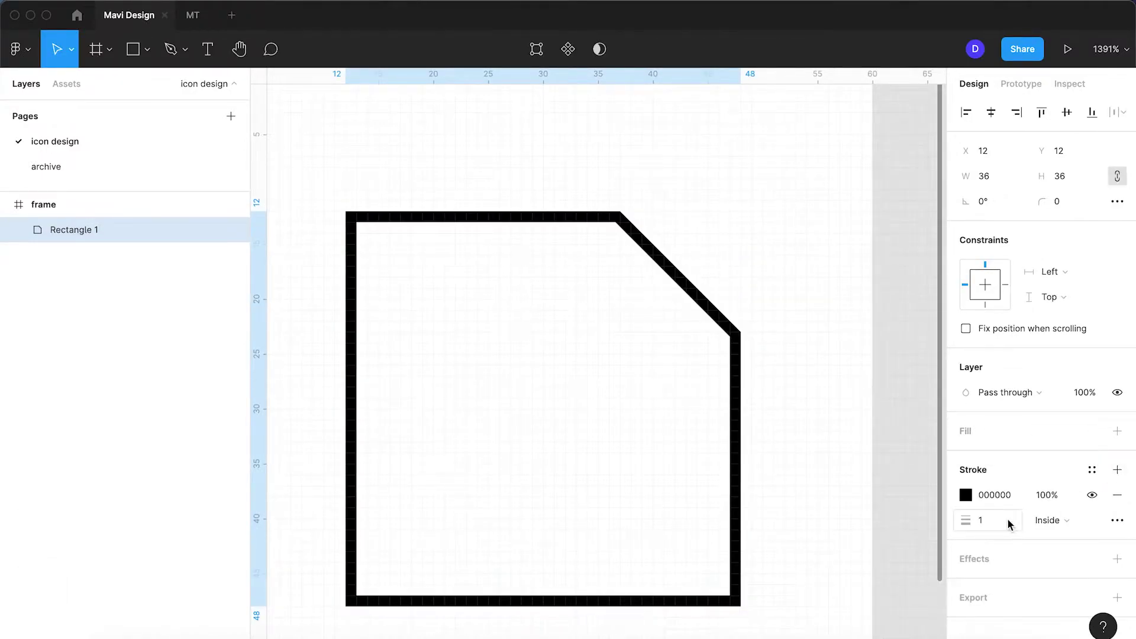
{"action": "key", "text": "Up"}
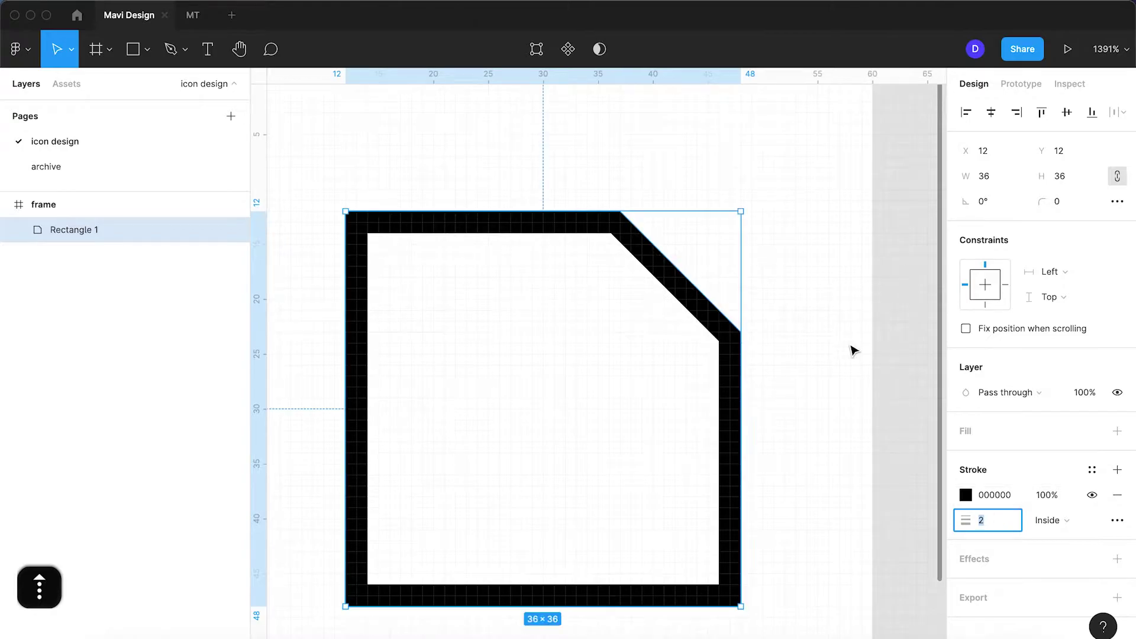
{"action": "left_click", "coordinate": [813, 305]}
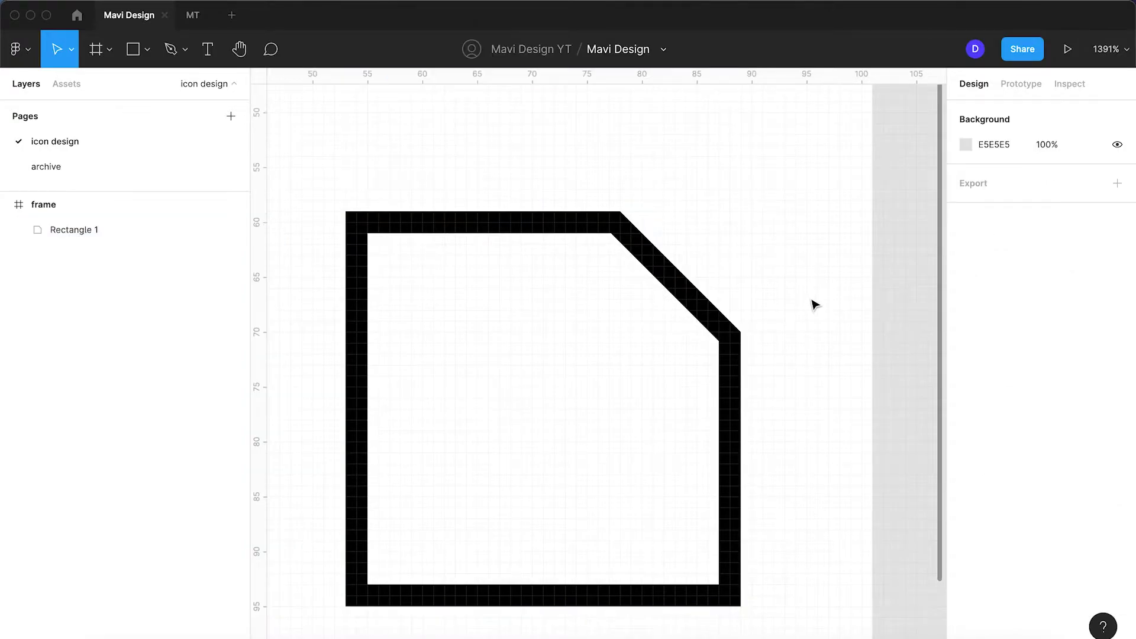
- Round the corners of the cut-corner shape with a radius of 3
{"action": "left_click", "coordinate": [733, 374]}
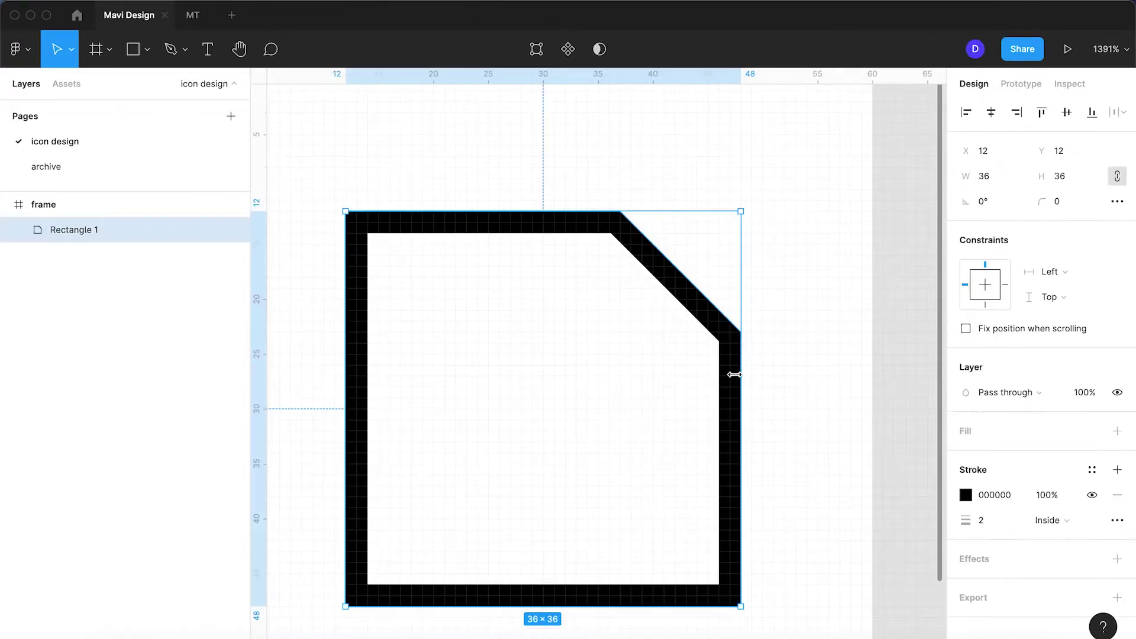
{"action": "left_click", "coordinate": [1063, 201]}
{"action": "key", "text": "Up"}
{"action": "key", "text": "Up"}
{"action": "key", "text": "Up"}
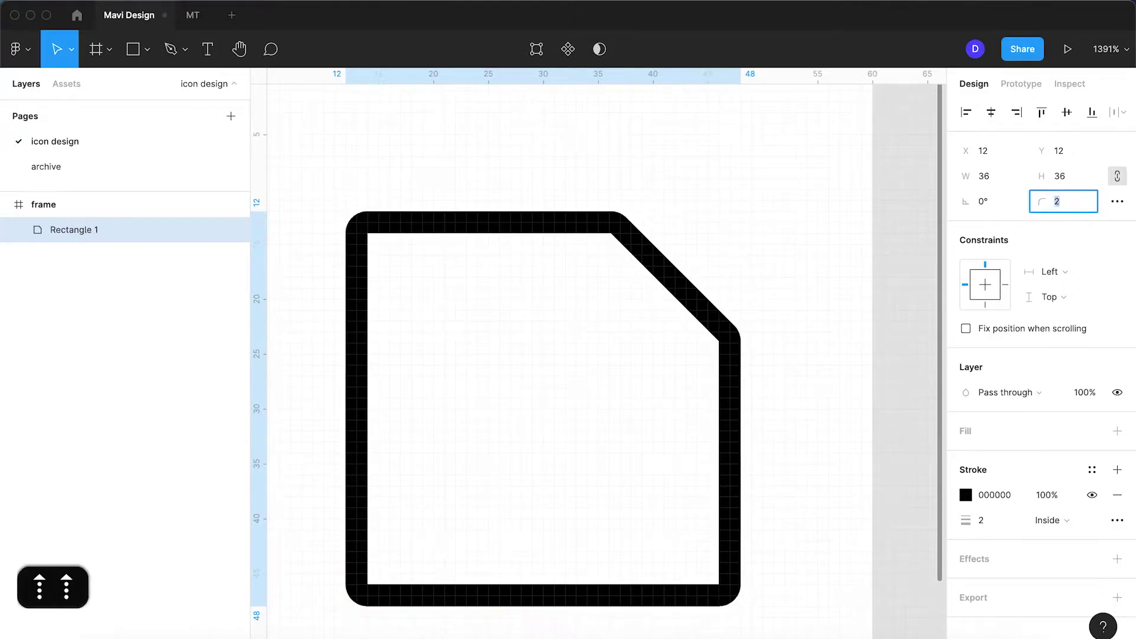
{"action": "key", "text": "Return"}
{"action": "scroll", "coordinate": [787, 262], "scroll_direction": "down", "scroll_amount": 5}
{"action": "left_click", "coordinate": [805, 310]}
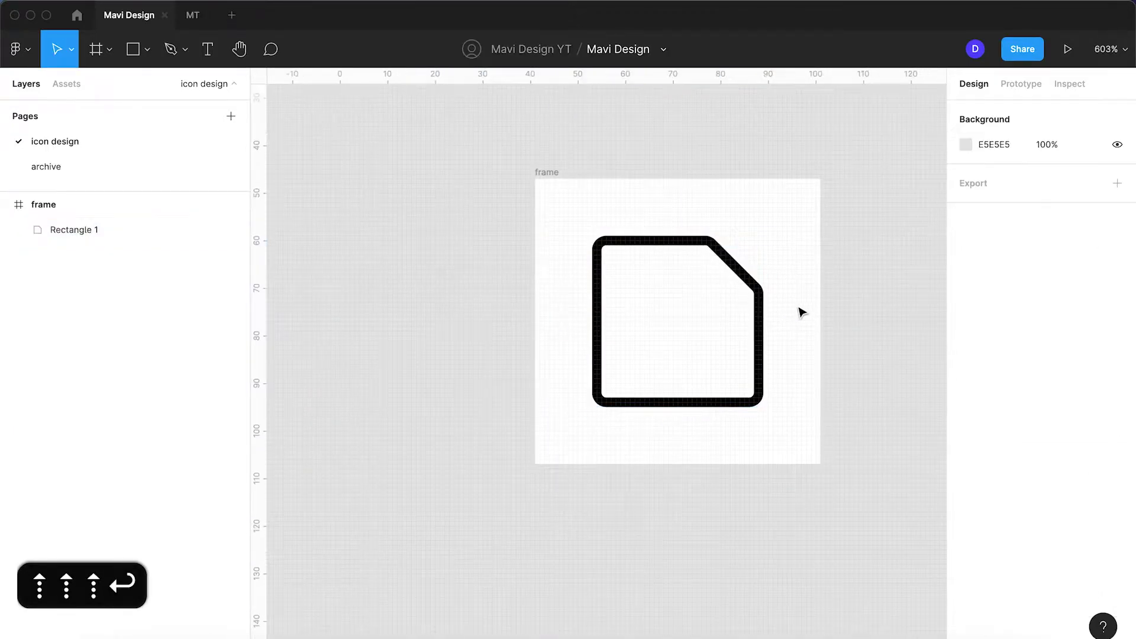
- Enlarge the cut-corner shape proportionally from its center to 38 × 38
{"action": "left_click", "coordinate": [763, 338]}
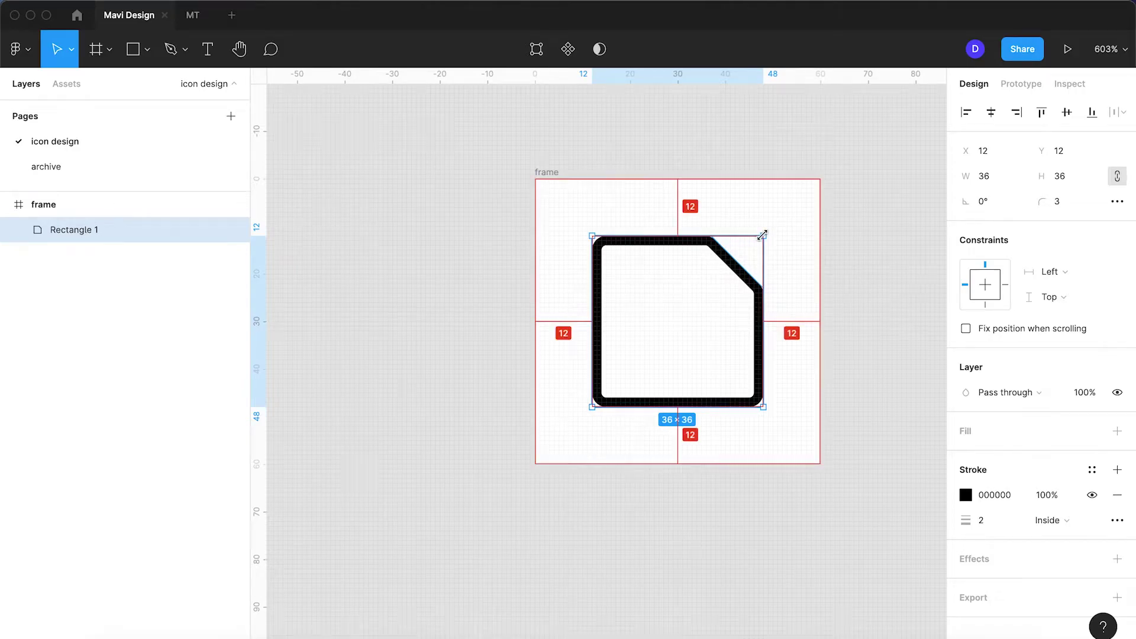
{"action": "left_click_drag", "start_coordinate": [764, 232], "coordinate": [768, 231]}
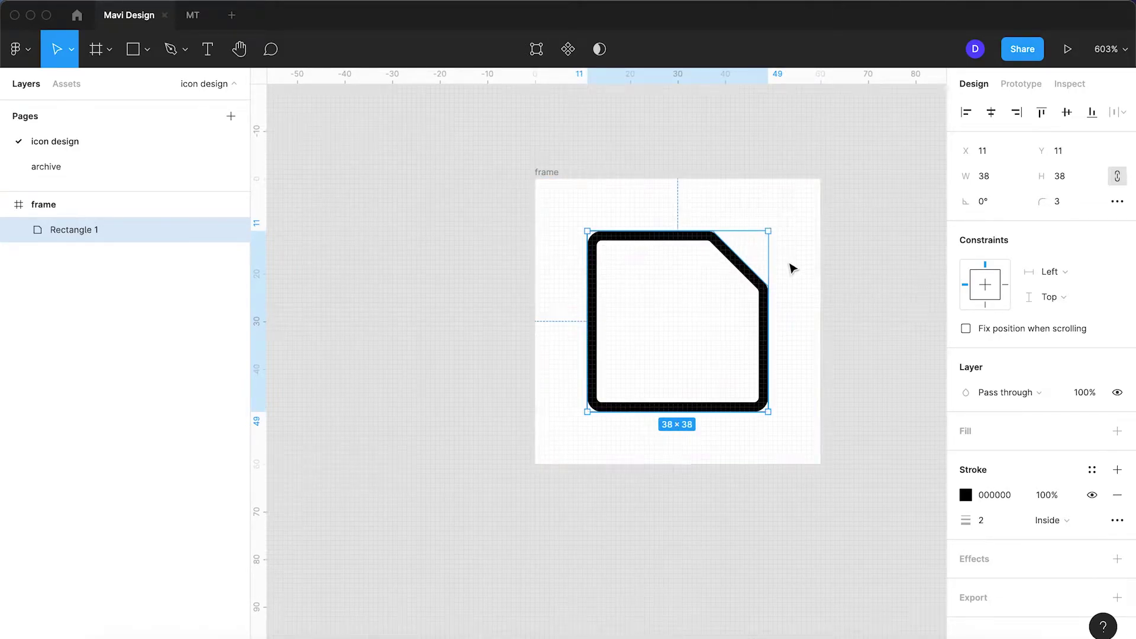
{"action": "left_click", "coordinate": [795, 270]}
- Draw a 15 × 12 rectangle at X 18, Y 12, overlapping the top edge of the cut-corner outline
{"action": "scroll", "coordinate": [763, 317], "scroll_direction": "up", "scroll_amount": 6}
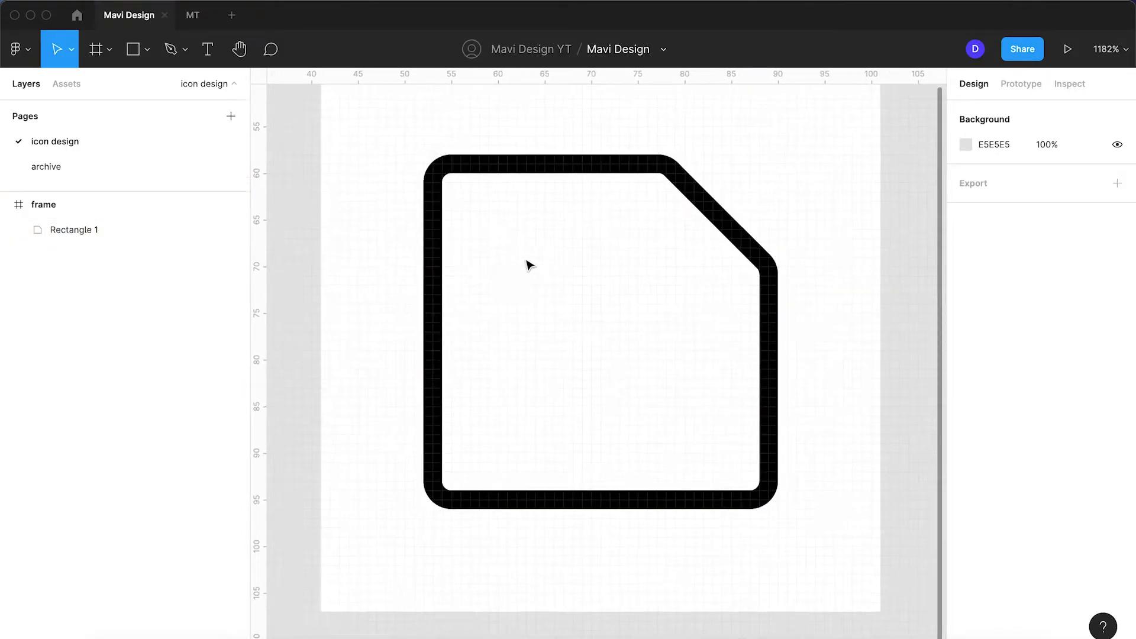
{"action": "left_click_drag", "start_coordinate": [607, 250], "coordinate": [562, 282]}
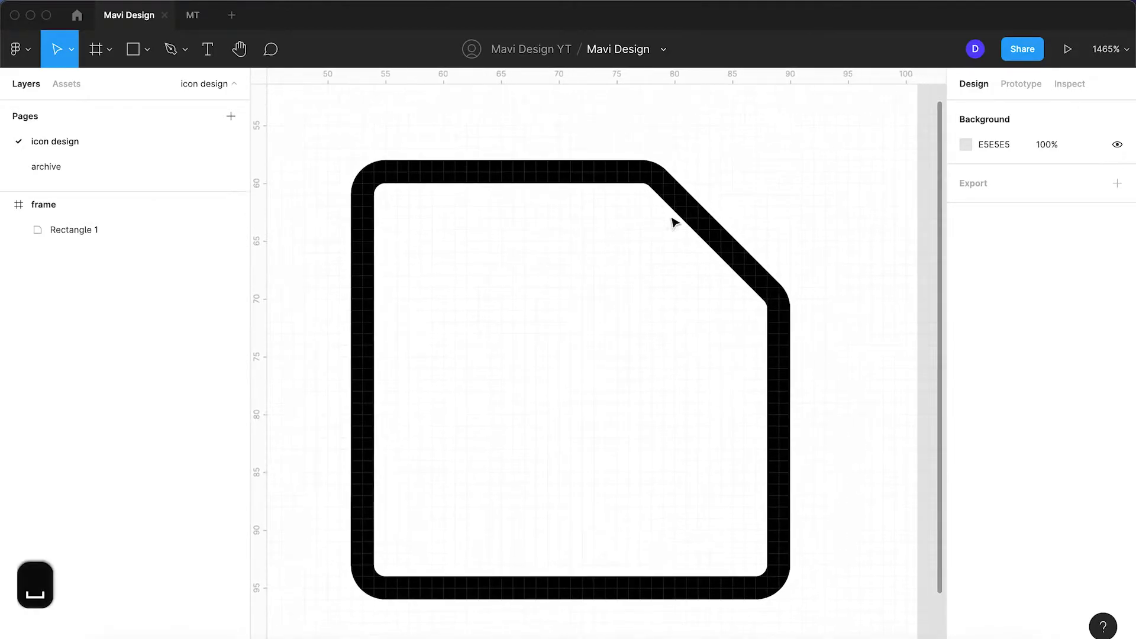
{"action": "left_click", "coordinate": [682, 221]}
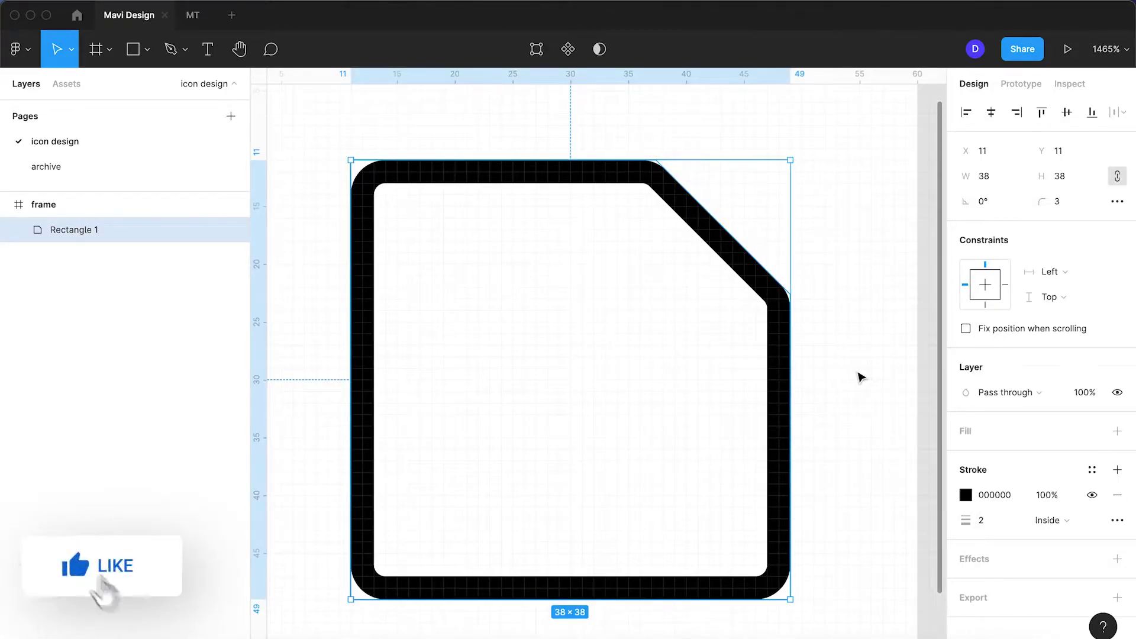
{"action": "left_click", "coordinate": [858, 381]}
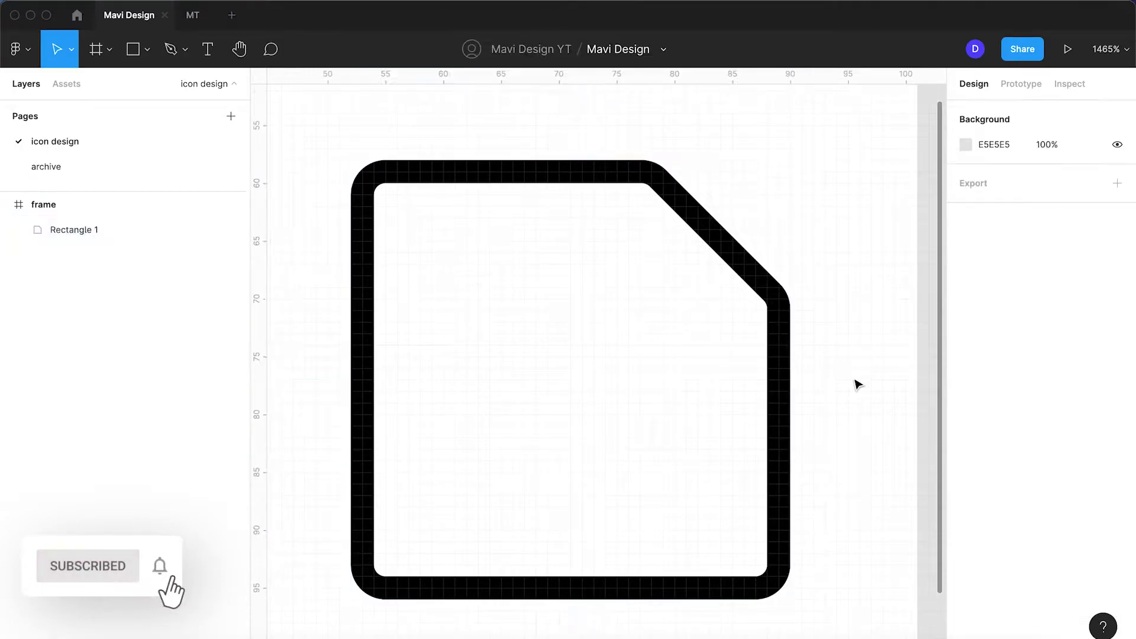
{"action": "left_click", "coordinate": [133, 49]}
{"action": "left_click_drag", "start_coordinate": [431, 171], "coordinate": [605, 310]}
- Add a black inside stroke of width 2 to the new rectangle and remove its gray fill
{"action": "left_click", "coordinate": [1117, 495]}
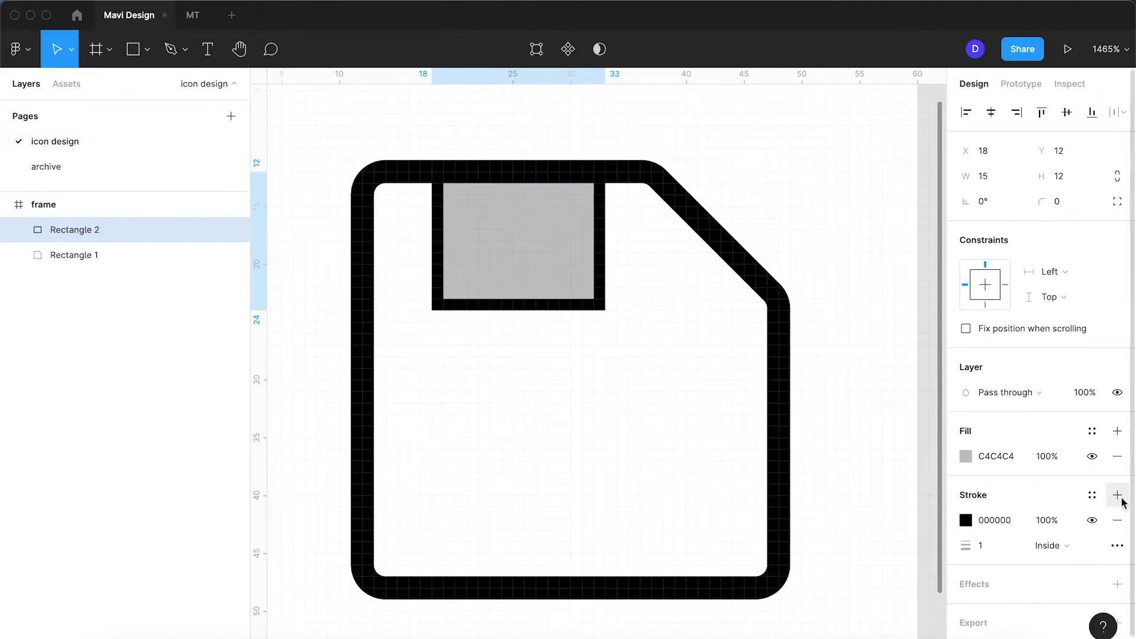
{"action": "left_click", "coordinate": [990, 545]}
{"action": "type", "text": "2"}
{"action": "key", "text": "Return"}
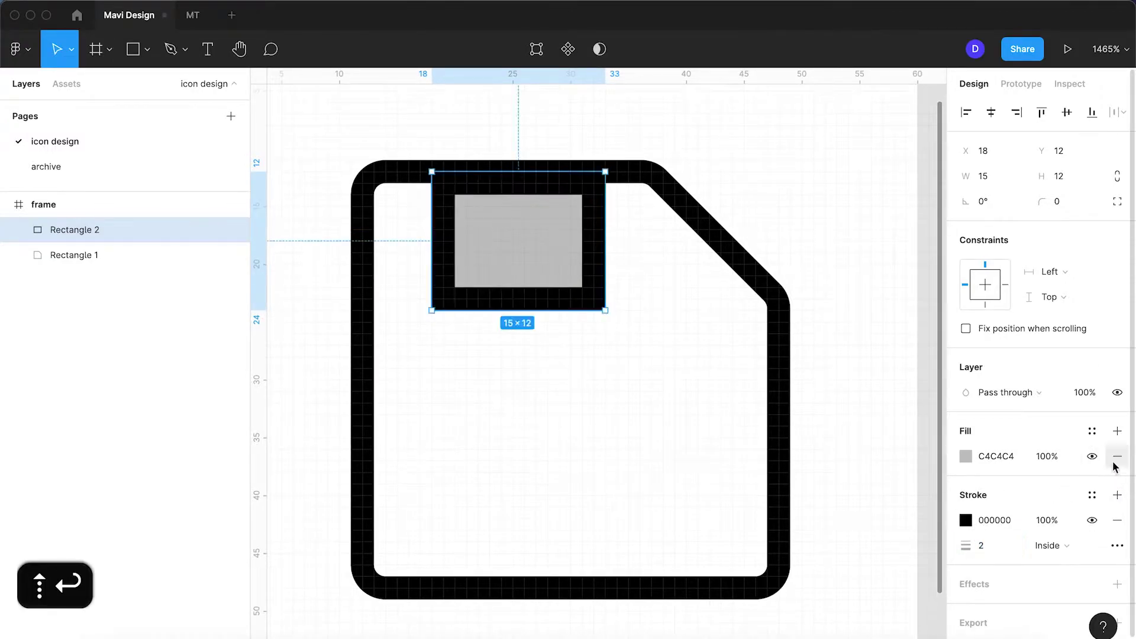
{"action": "left_click", "coordinate": [1117, 456]}
- Align the small rectangle with the outline's top at Y 11 and resize it to 17 × 14, starting at X 17
{"action": "key", "text": "Up"}
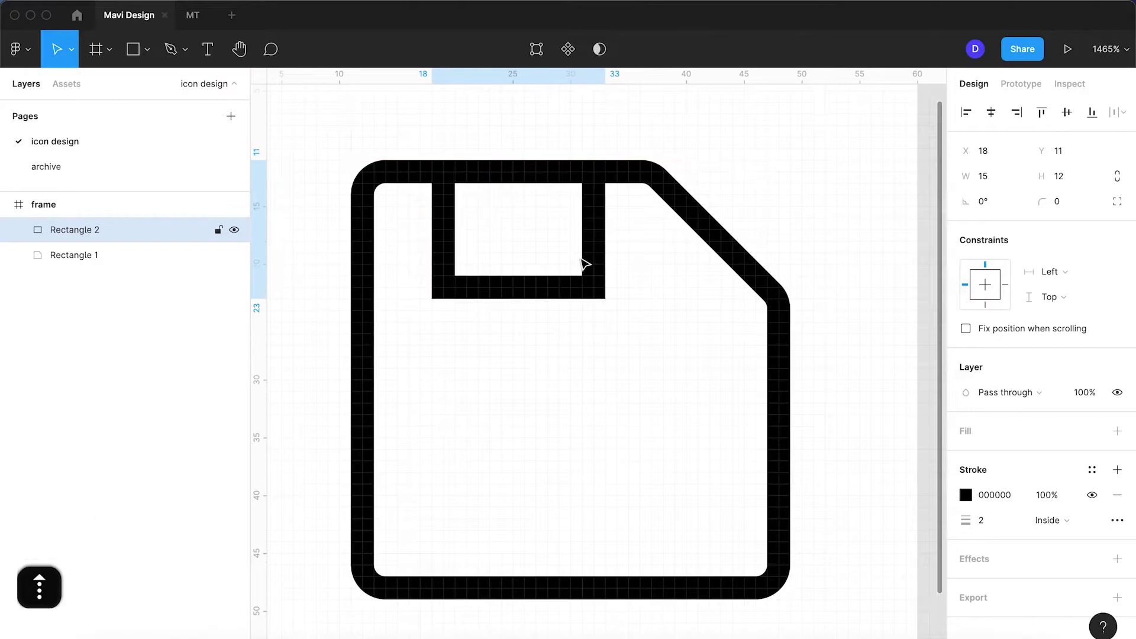
{"action": "left_click_drag", "start_coordinate": [601, 253], "coordinate": [613, 253]}
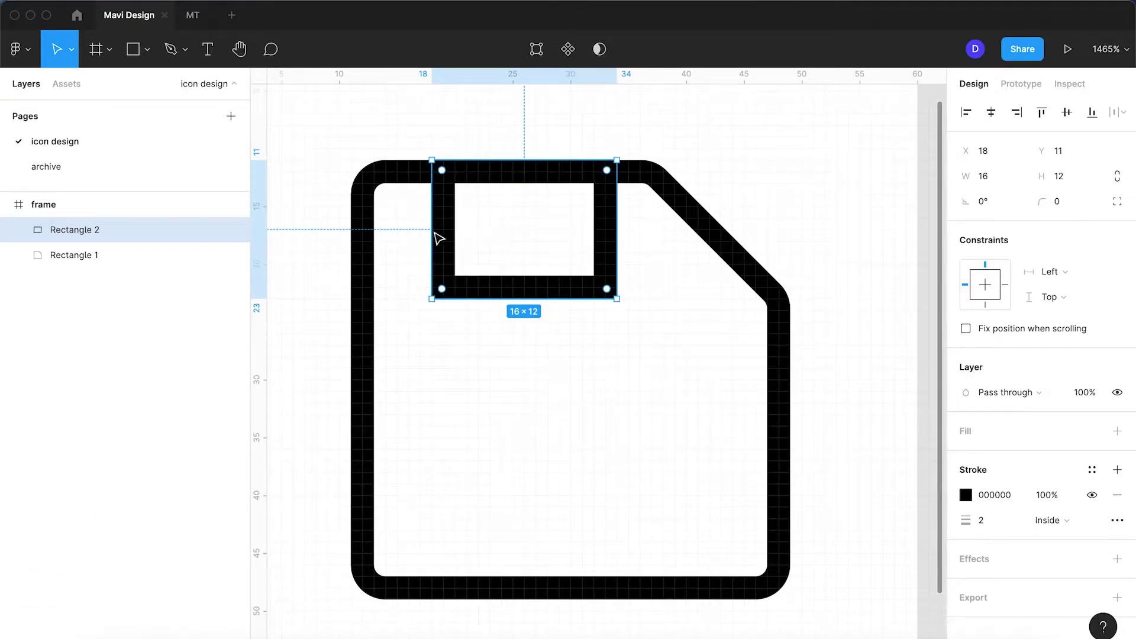
{"action": "mouse_move", "coordinate": [426, 229]}
{"action": "left_mouse_down"}
{"action": "mouse_move", "coordinate": [443, 230]}
{"action": "mouse_move", "coordinate": [420, 242]}
{"action": "left_mouse_up"}
{"action": "left_click_drag", "start_coordinate": [530, 302], "coordinate": [530, 322]}
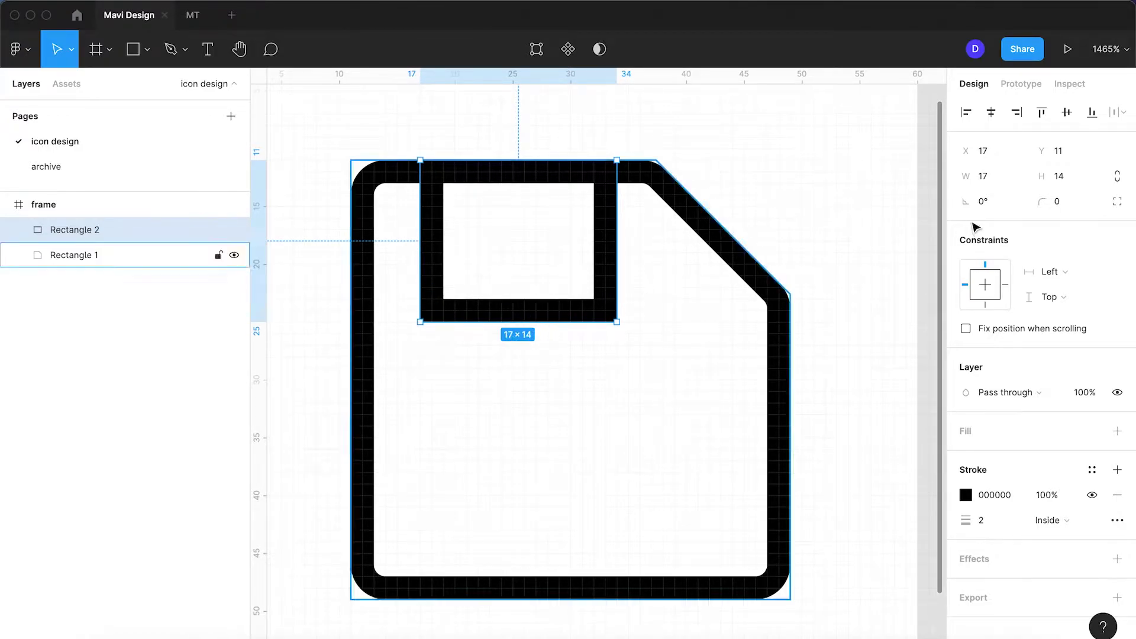
- Set the small rectangle's corner radius to 1
{"action": "left_click", "coordinate": [1065, 202]}
{"action": "key", "text": "Up"}
{"action": "key", "text": "Up"}
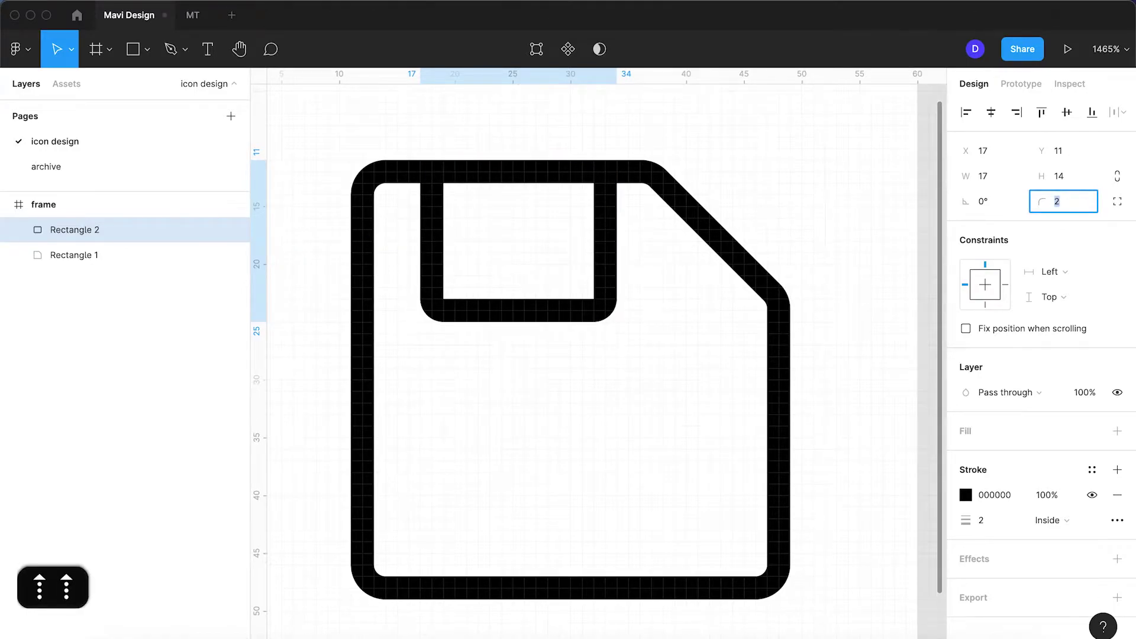
{"action": "key", "text": "Down"}
{"action": "key", "text": "Return"}
- Duplicate the small rectangle and resize the copy to a 7 × 7 square at X 21, Y 14 inside it
{"action": "key", "text": "super+d"}
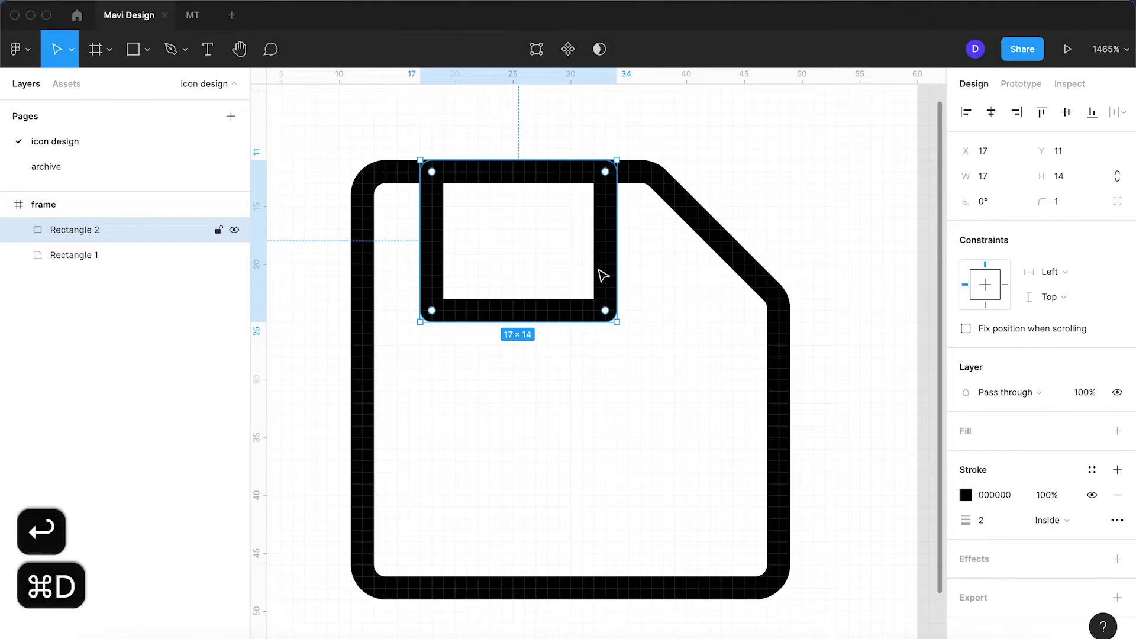
{"action": "left_click_drag", "start_coordinate": [615, 266], "coordinate": [546, 263]}
{"action": "left_click_drag", "start_coordinate": [421, 259], "coordinate": [466, 256]}
{"action": "left_click_drag", "start_coordinate": [512, 320], "coordinate": [511, 275]}
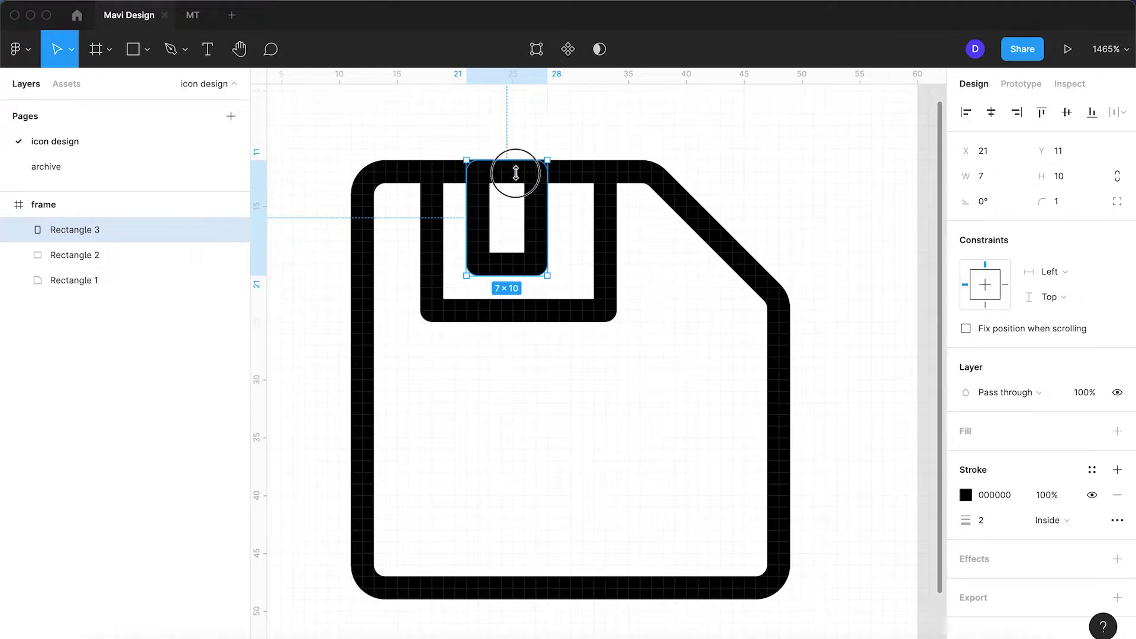
{"action": "left_click_drag", "start_coordinate": [515, 171], "coordinate": [514, 191]}
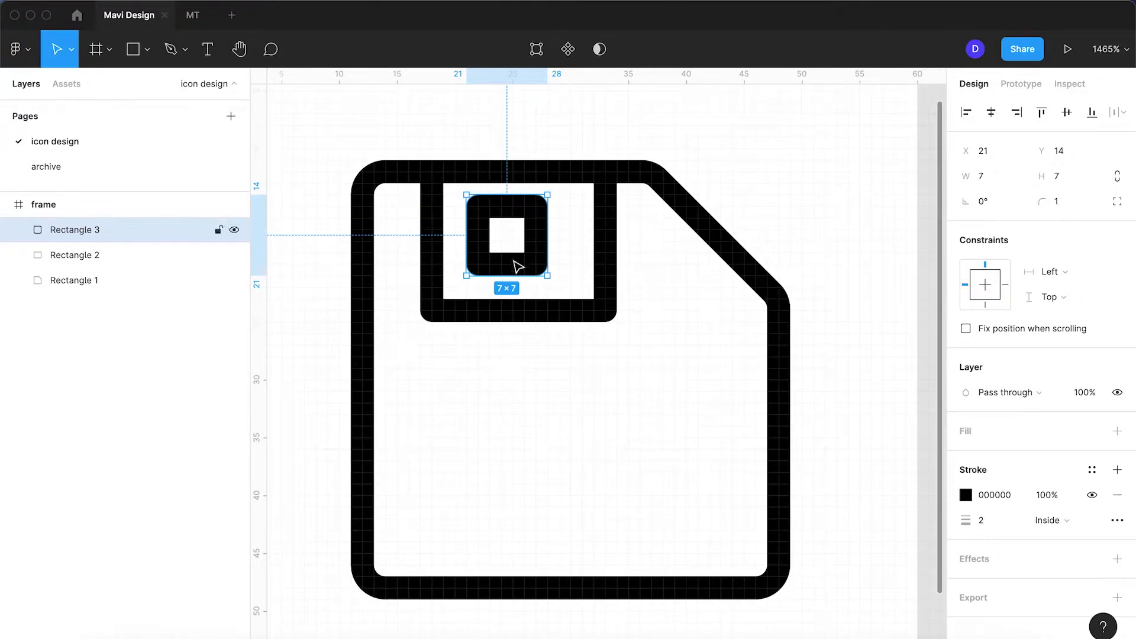
- Resize the small inner square to 8 × 8 at X 20 and replace its stroke with a solid fill
{"action": "left_click_drag", "start_coordinate": [512, 274], "coordinate": [510, 286]}
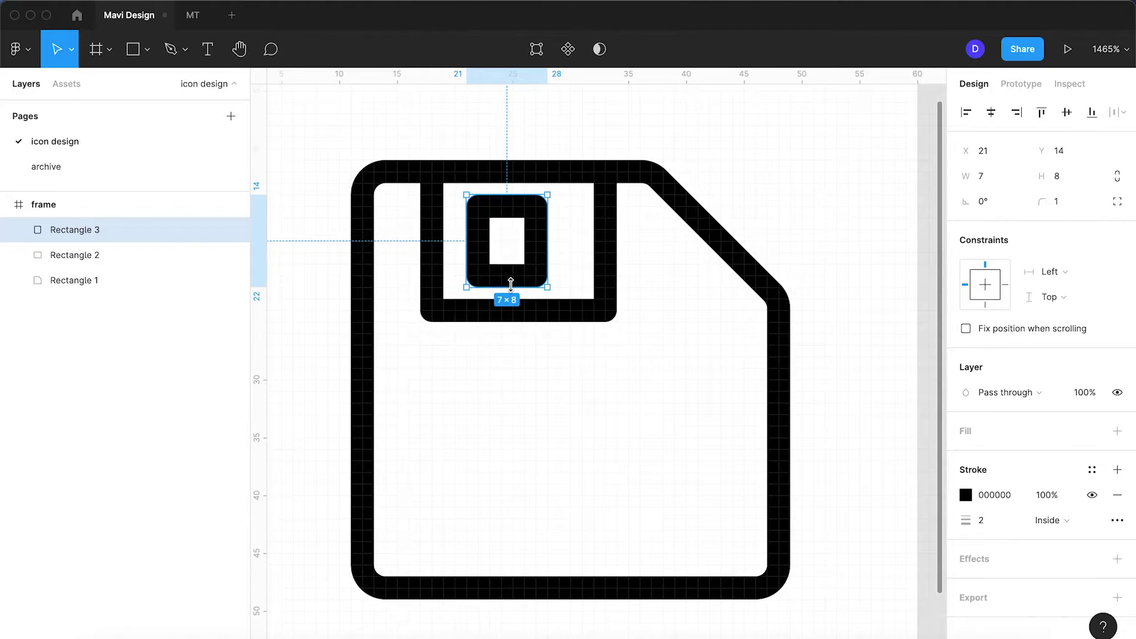
{"action": "left_click_drag", "start_coordinate": [466, 239], "coordinate": [459, 238]}
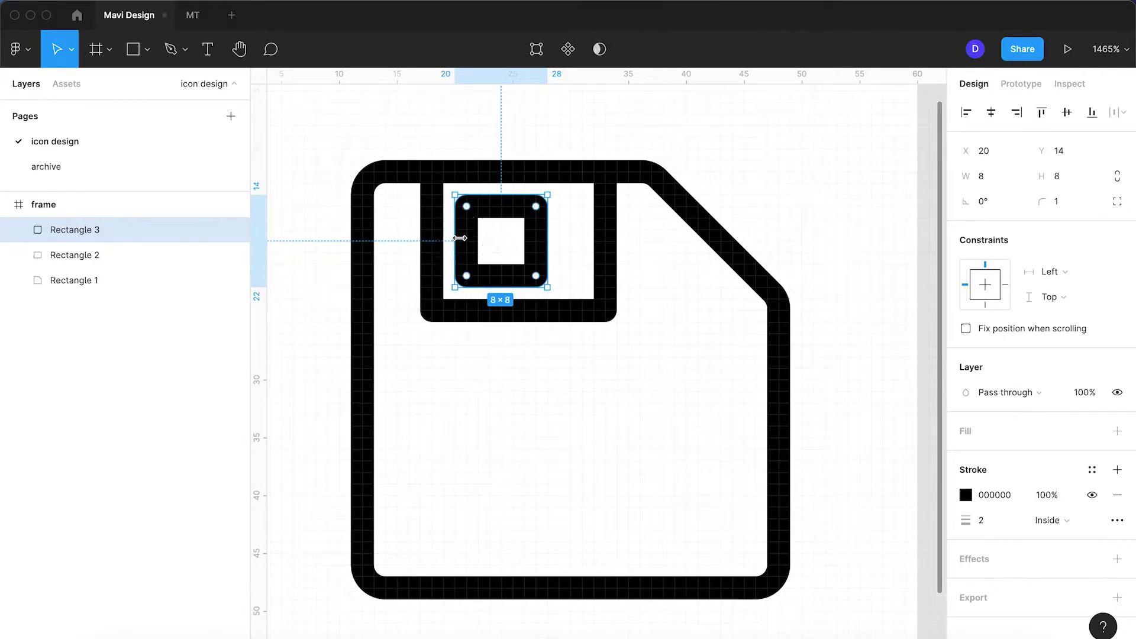
{"action": "left_click", "coordinate": [1117, 430]}
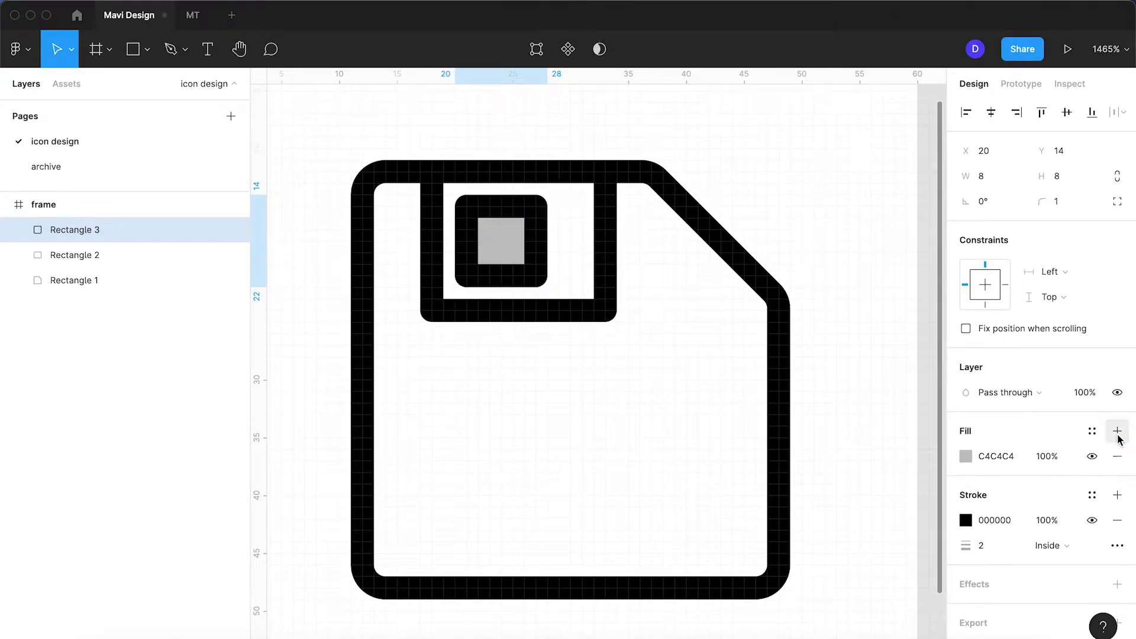
{"action": "left_click", "coordinate": [1117, 520]}
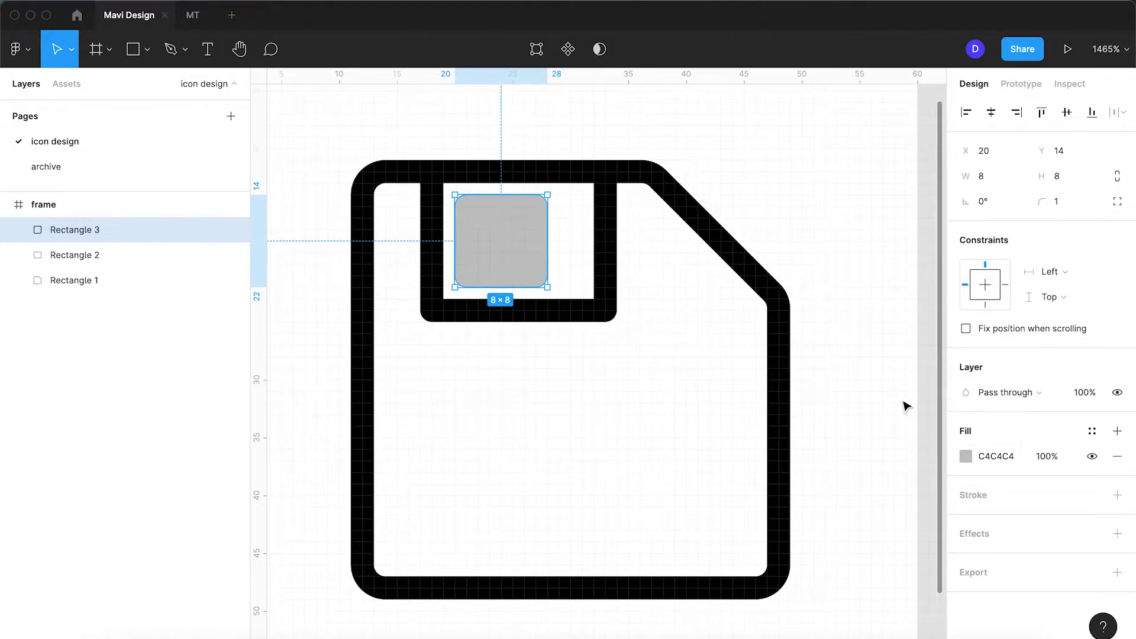
- Set the inner square's corner radius to 0
{"action": "left_click", "coordinate": [1078, 202]}
{"action": "type", "text": "0"}
{"action": "key", "text": "Return"}
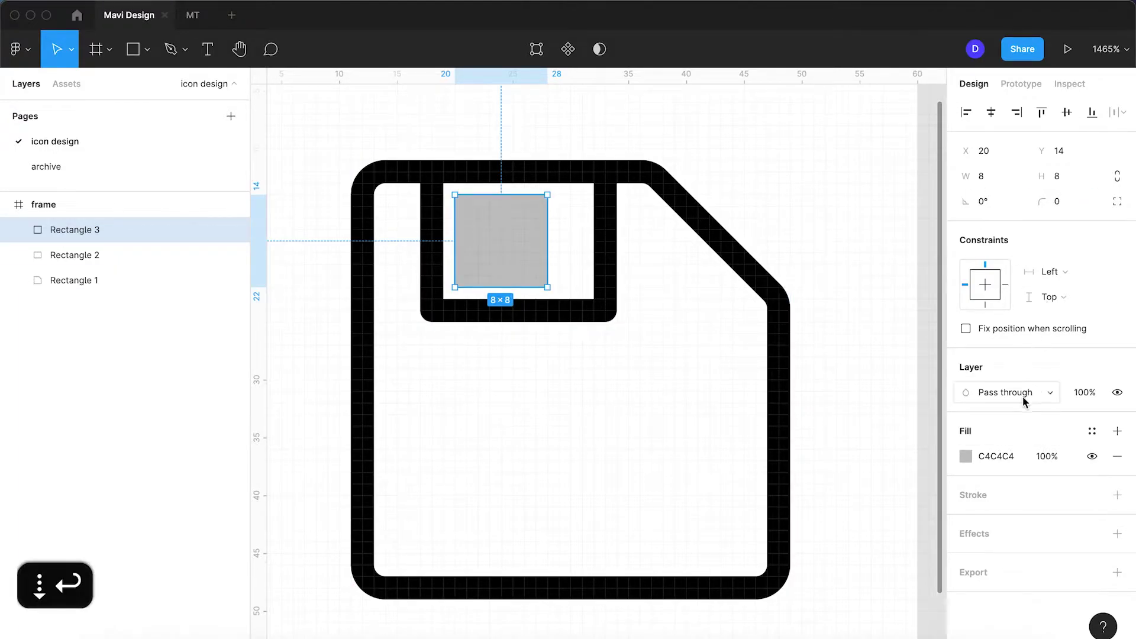
- Set the inner square's layer opacity to 40% and its fill color to black
{"action": "type", "text": "40"}
{"action": "key", "text": "Return"}
{"action": "left_click", "coordinate": [559, 429]}
{"action": "left_click", "coordinate": [531, 258]}
{"action": "left_click", "coordinate": [998, 456]}
{"action": "type", "text": "0"}
{"action": "key", "text": "Return"}
{"action": "left_click", "coordinate": [555, 445]}
- Resize the upper rectangle around the gray square to 19 × 16, starting at X 16
{"action": "scroll", "coordinate": [554, 444], "scroll_direction": "down", "scroll_amount": 5}
{"action": "scroll", "coordinate": [553, 443], "scroll_direction": "up", "scroll_amount": 5}
{"action": "left_click", "coordinate": [502, 336]}
{"action": "left_click_drag", "start_coordinate": [521, 352], "coordinate": [531, 368]}
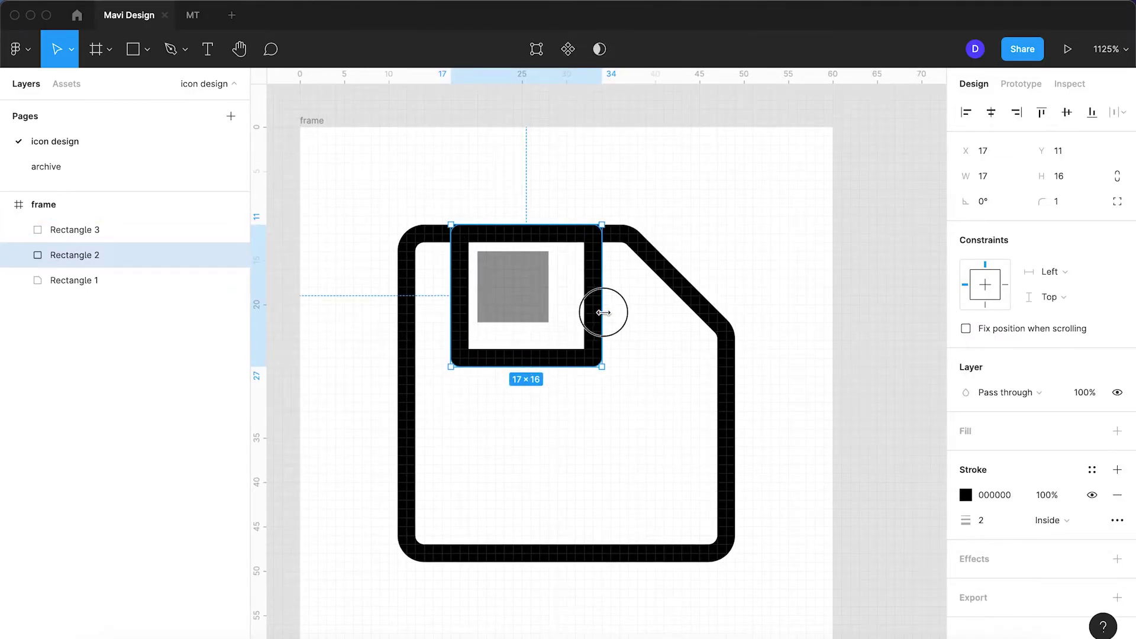
{"action": "left_click_drag", "start_coordinate": [601, 312], "coordinate": [609, 312]}
{"action": "left_click_drag", "start_coordinate": [449, 312], "coordinate": [442, 312]}
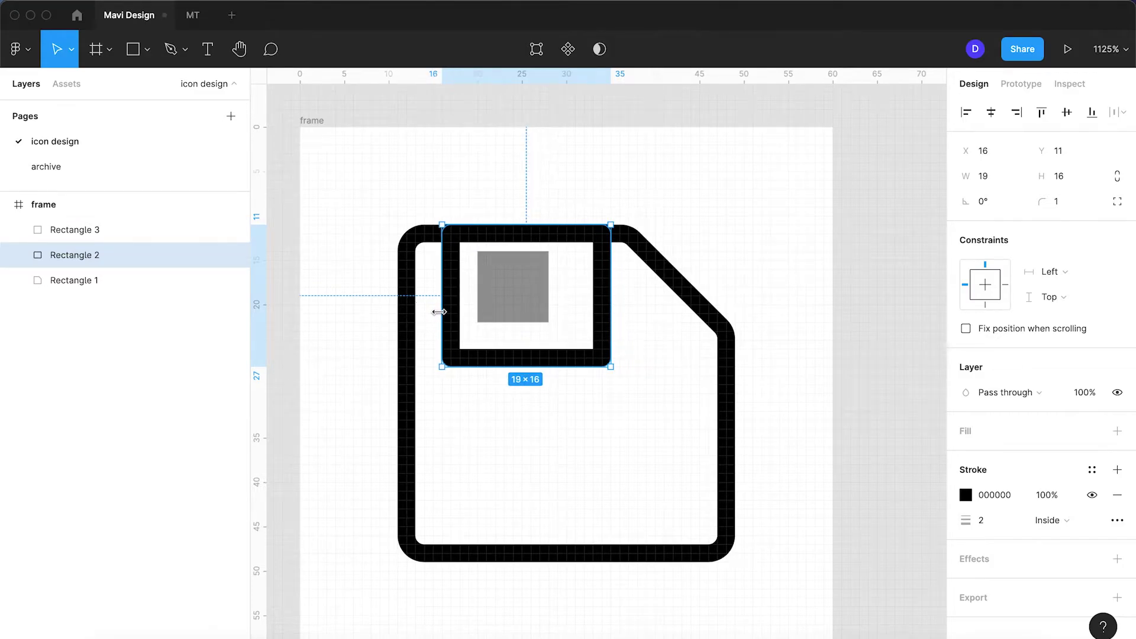
{"action": "left_click", "coordinate": [508, 313]}
{"action": "left_click", "coordinate": [727, 404]}
{"action": "scroll", "coordinate": [726, 405], "scroll_direction": "down", "scroll_amount": 5}
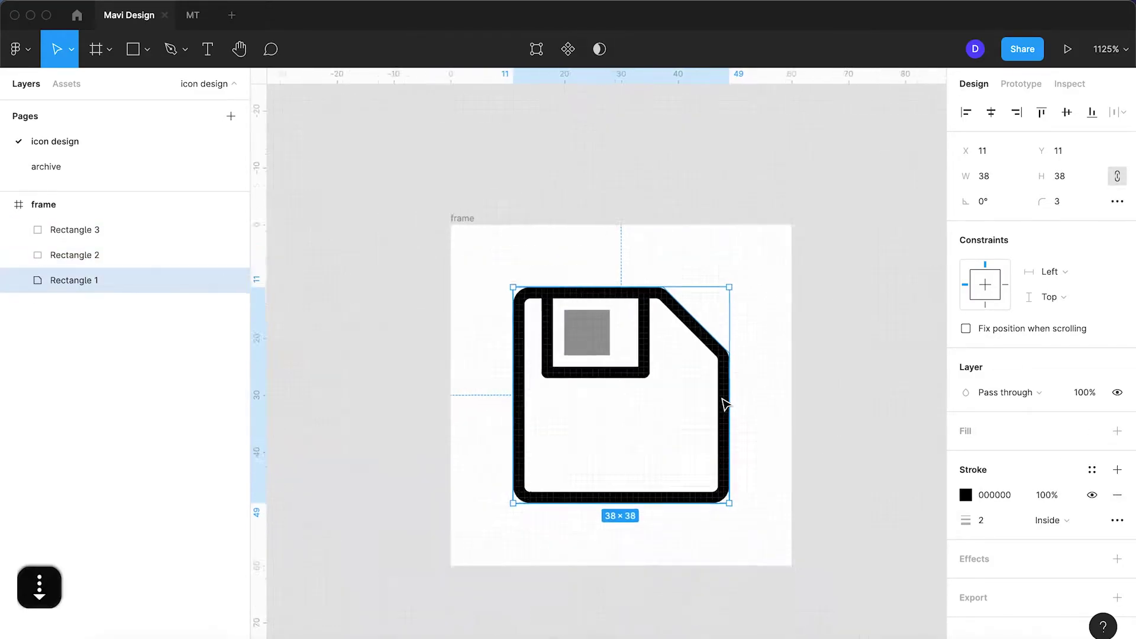
{"action": "left_click", "coordinate": [753, 392]}
{"action": "scroll", "coordinate": [754, 394], "scroll_direction": "up", "scroll_amount": 3}
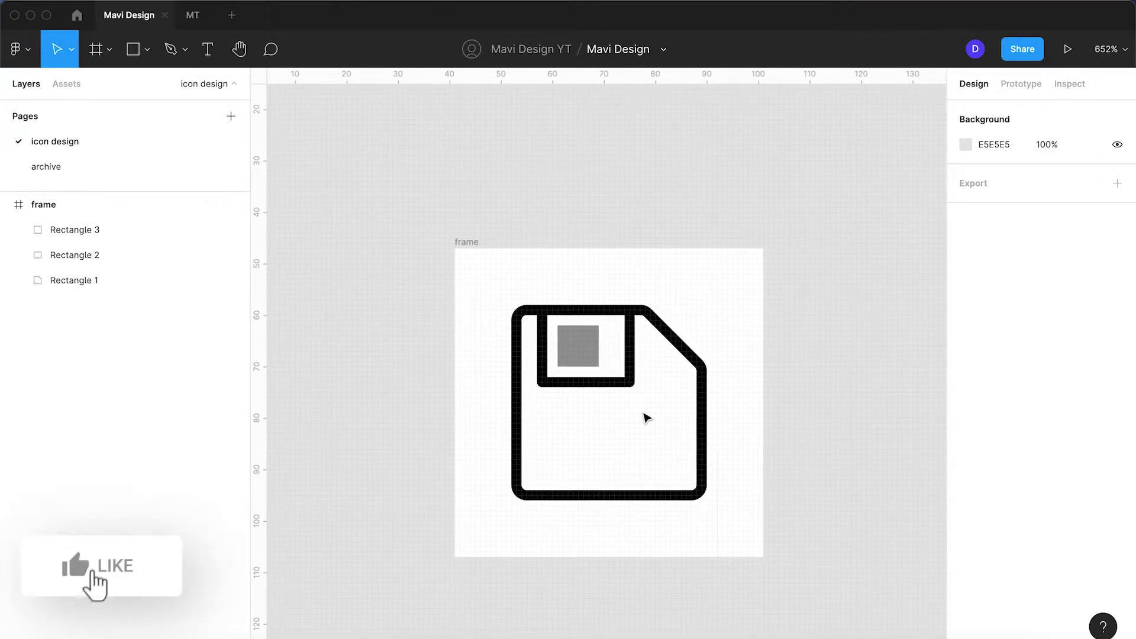
{"action": "scroll", "coordinate": [645, 416], "scroll_direction": "up", "scroll_amount": 3}
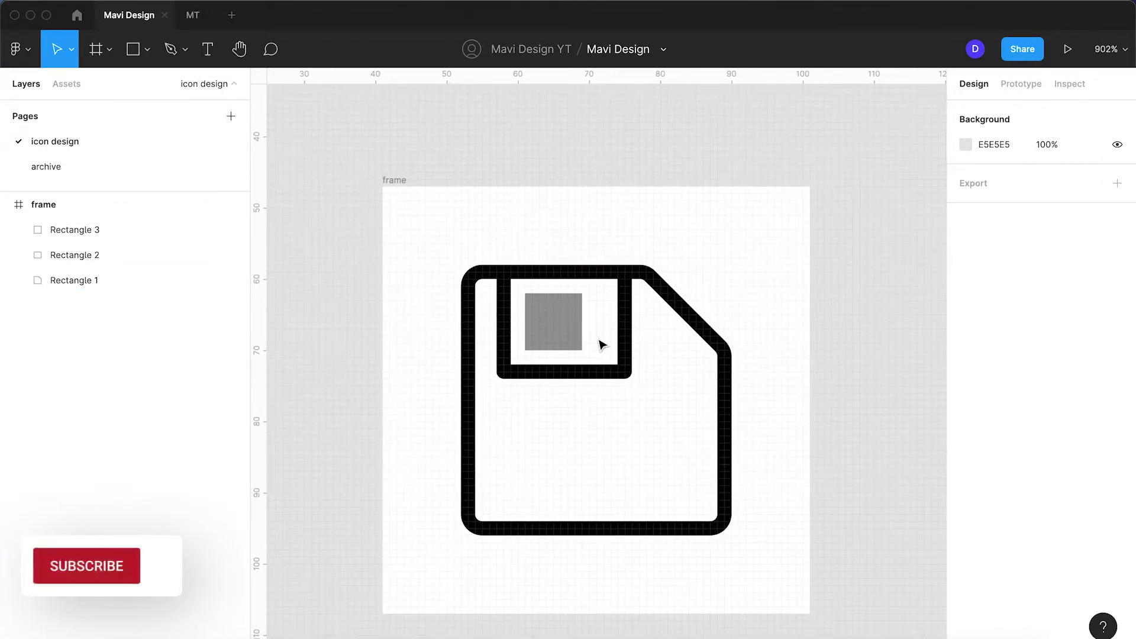
- Duplicate the upper rectangle below itself at Y 31 and resize the copy to 28 × 18, reaching the disk outline's bottom edge
{"action": "left_click", "coordinate": [629, 331]}
{"action": "left_click_drag", "start_coordinate": [629, 332], "coordinate": [627, 439]}
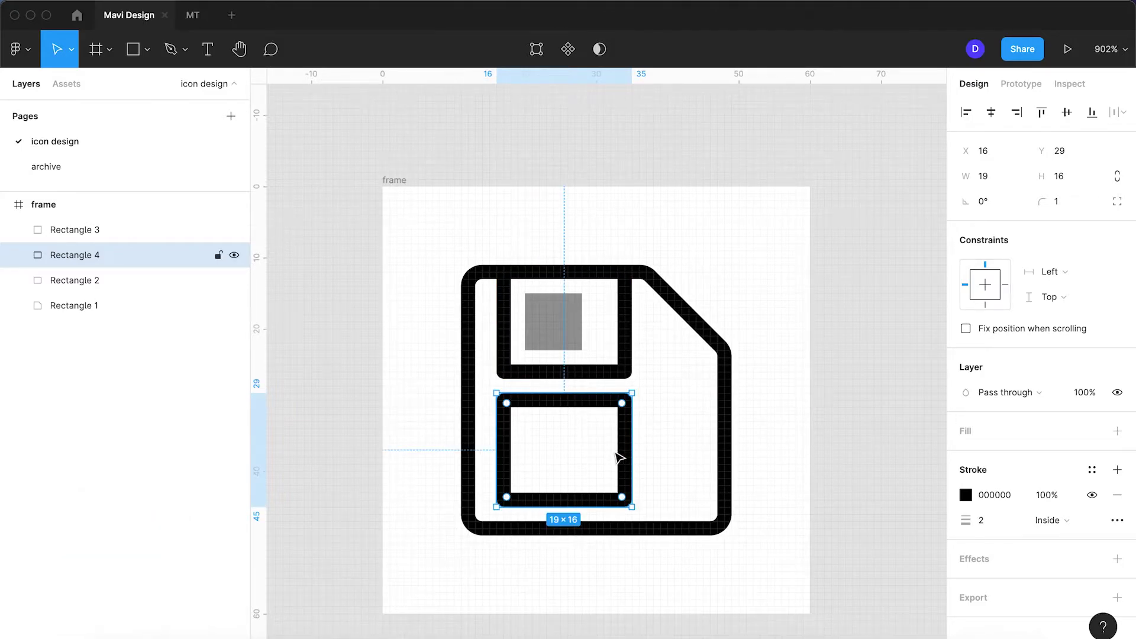
{"action": "key", "text": "Down"}
{"action": "key", "text": "Down"}
{"action": "left_click_drag", "start_coordinate": [598, 523], "coordinate": [598, 534]}
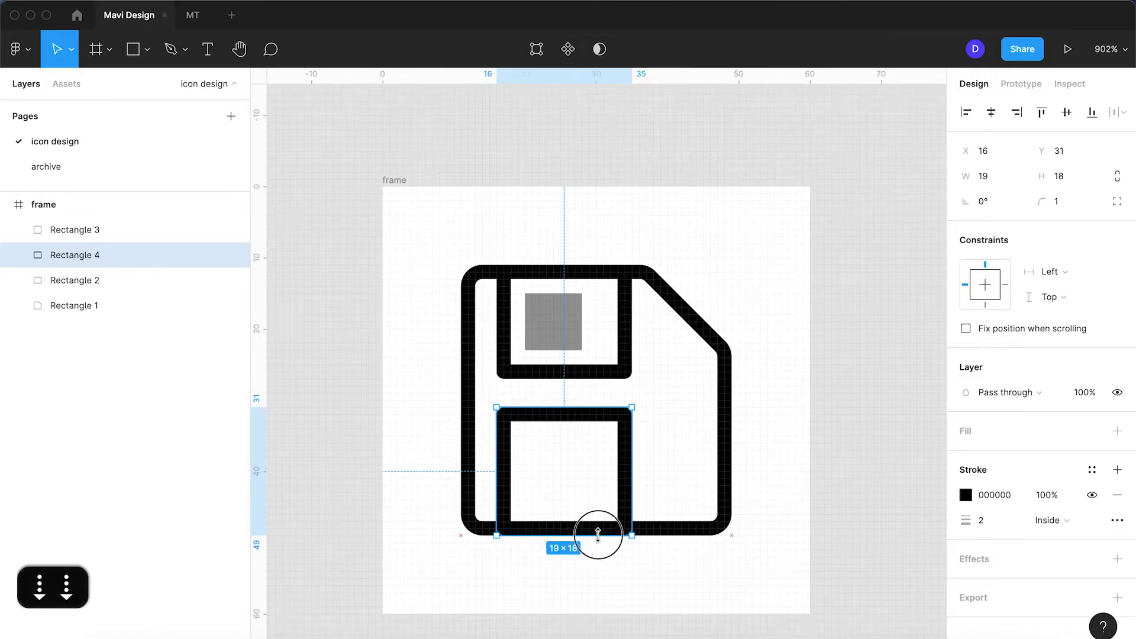
{"action": "left_click_drag", "start_coordinate": [631, 479], "coordinate": [694, 481]}
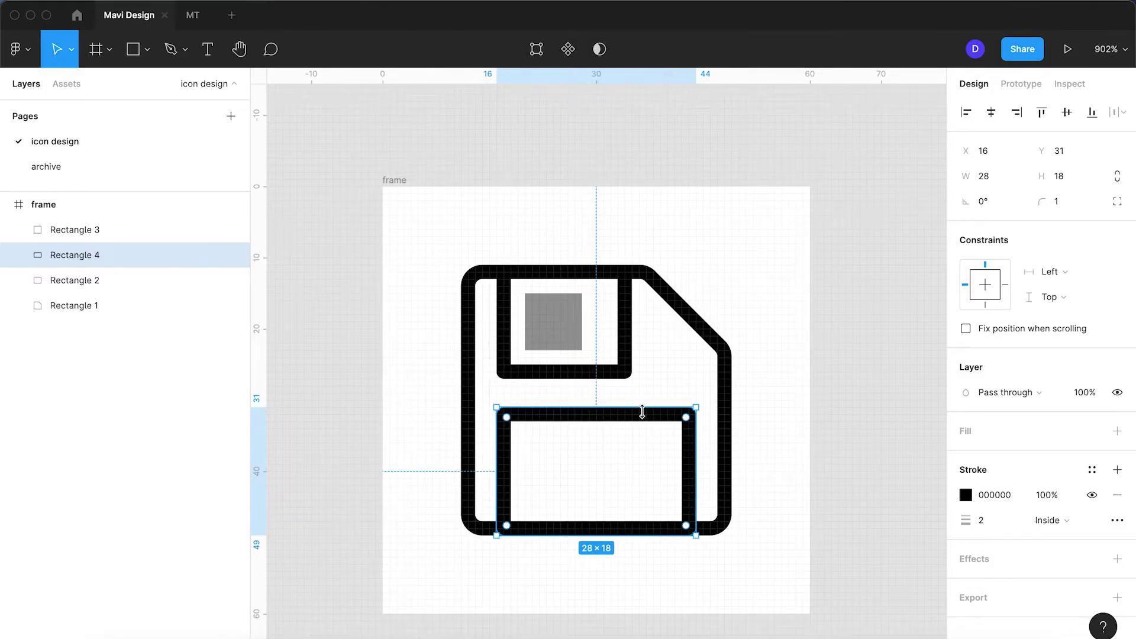
{"action": "left_click", "coordinate": [684, 375]}
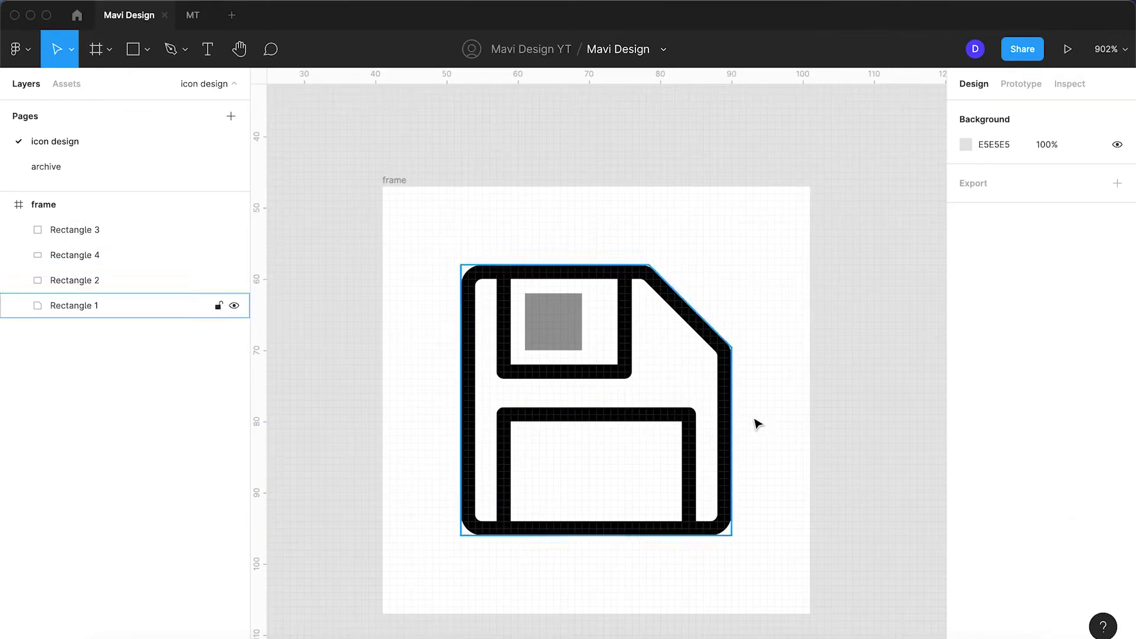
- Draw a horizontal line 18 long with the Pen tool inside the lower rectangle and position it at X 22, Y 37
{"action": "left_click", "coordinate": [696, 427]}
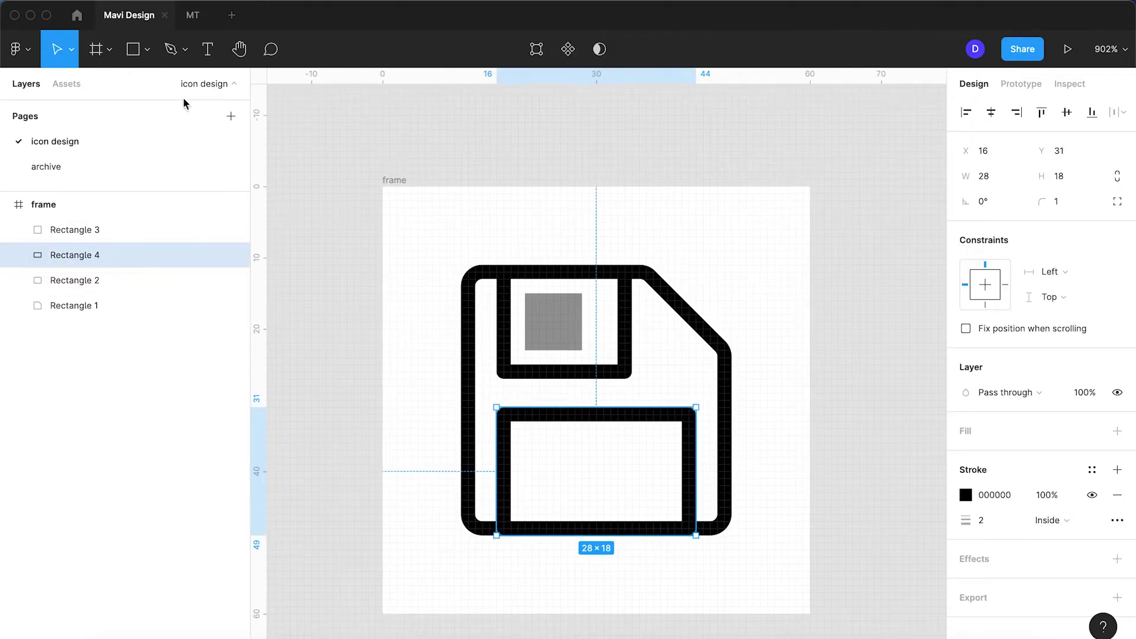
{"action": "left_click", "coordinate": [170, 49]}
{"action": "scroll", "coordinate": [516, 450], "scroll_direction": "up", "scroll_amount": 3}
{"action": "scroll", "coordinate": [516, 449], "scroll_direction": "up", "scroll_amount": 3}
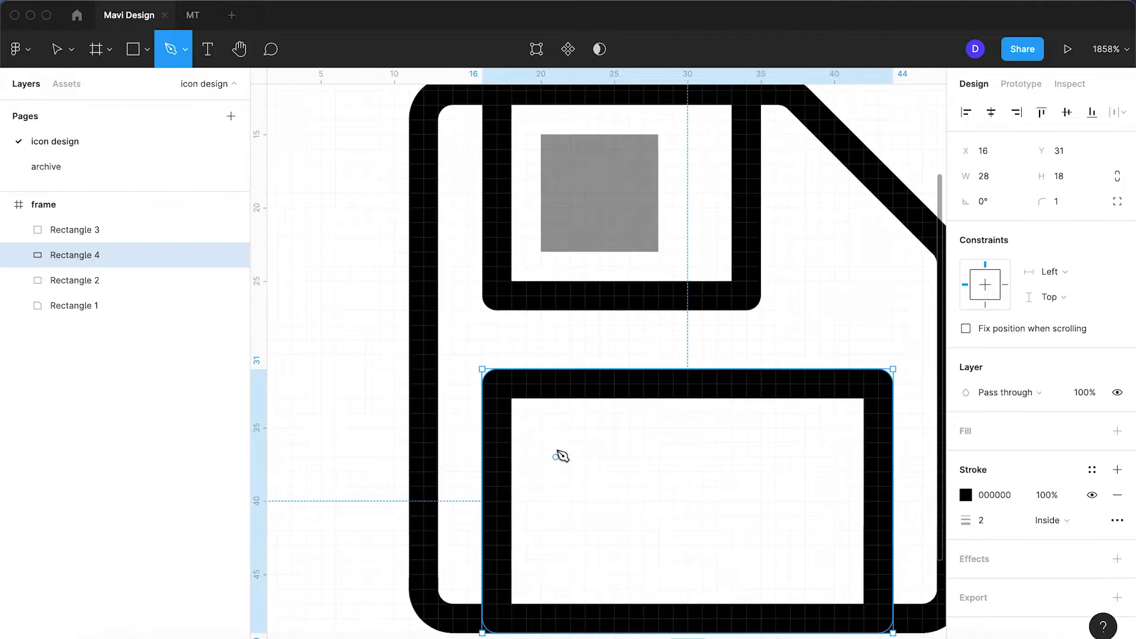
{"action": "left_click", "coordinate": [554, 443]}
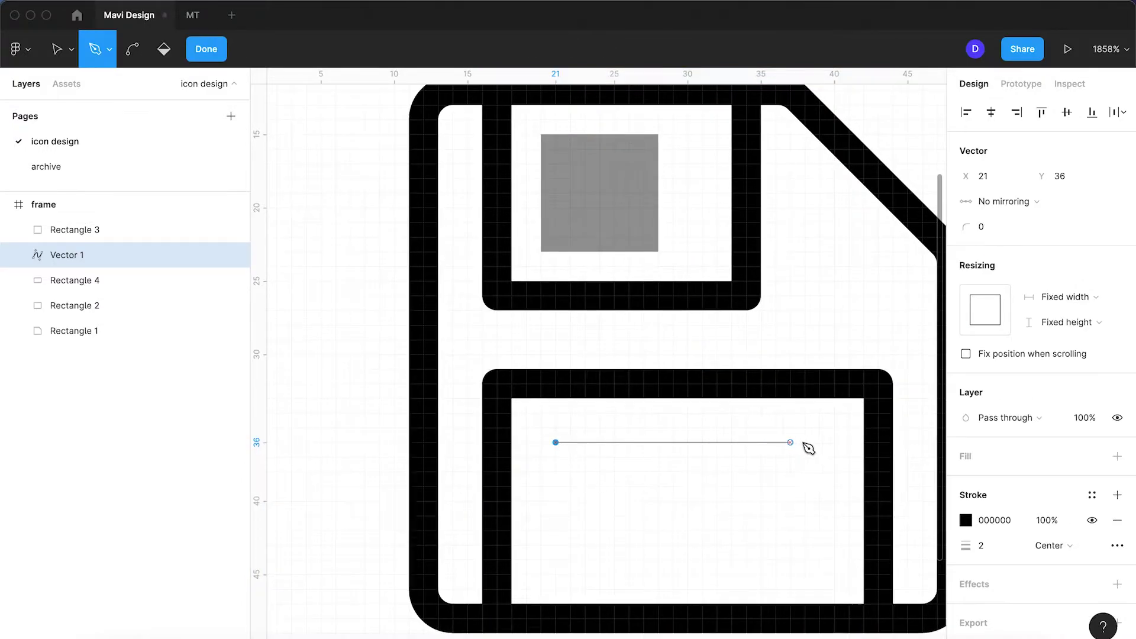
{"action": "left_click", "coordinate": [820, 443]}
{"action": "key", "text": "Return"}
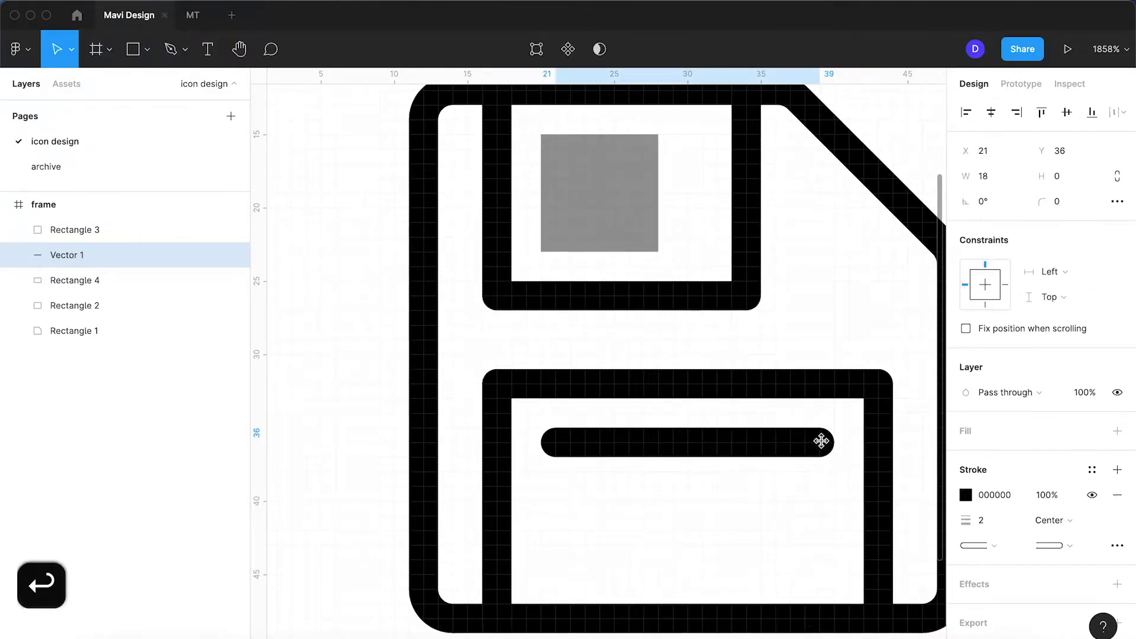
{"action": "key", "text": "Right"}
{"action": "key", "text": "Down"}
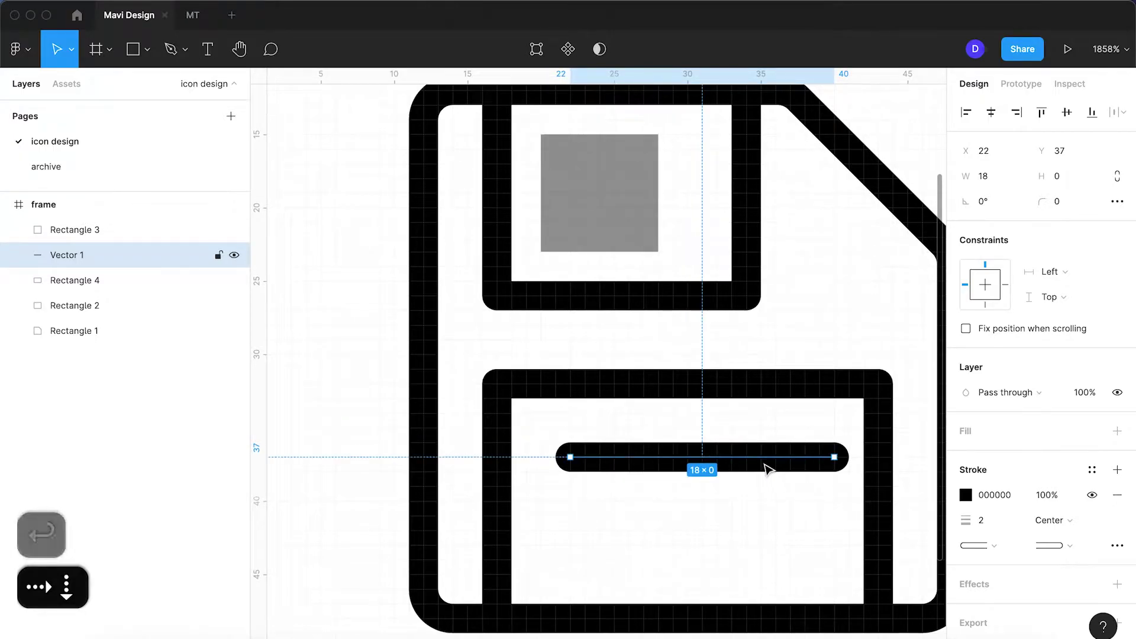
- Shorten the line to a width of 16 by moving its right endpoint to X 38
{"action": "double_click", "coordinate": [802, 468]}
{"action": "left_click", "coordinate": [834, 457]}
{"action": "key", "text": "Left"}
{"action": "key", "text": "Left"}
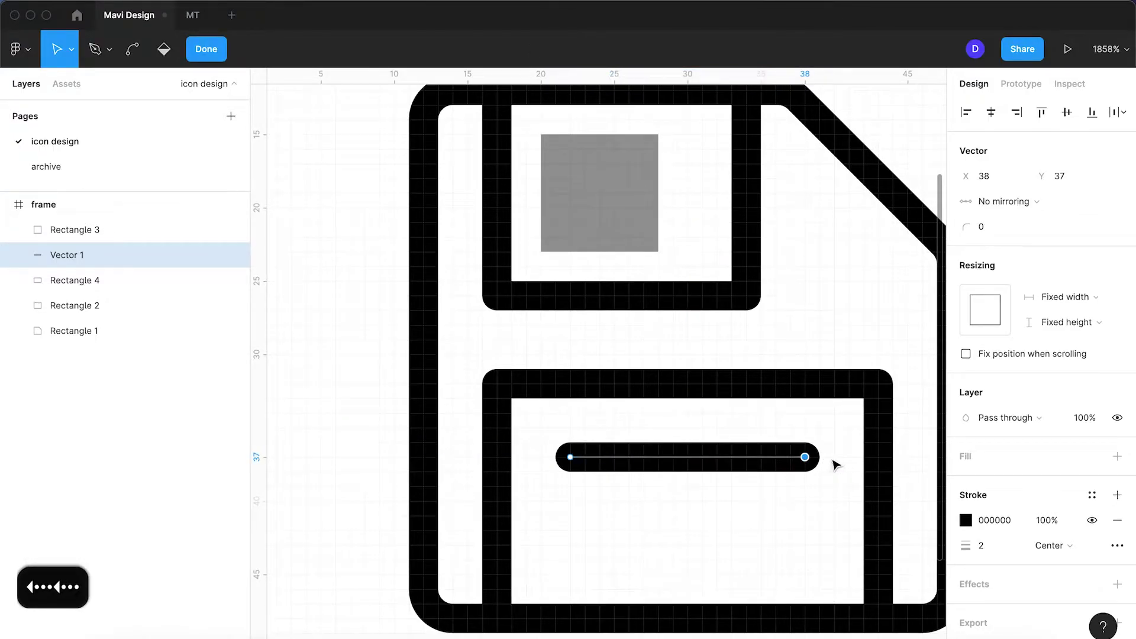
{"action": "key", "text": "Return"}
- Duplicate the line and place the copy below it at Y 41
{"action": "key", "text": "super+d"}
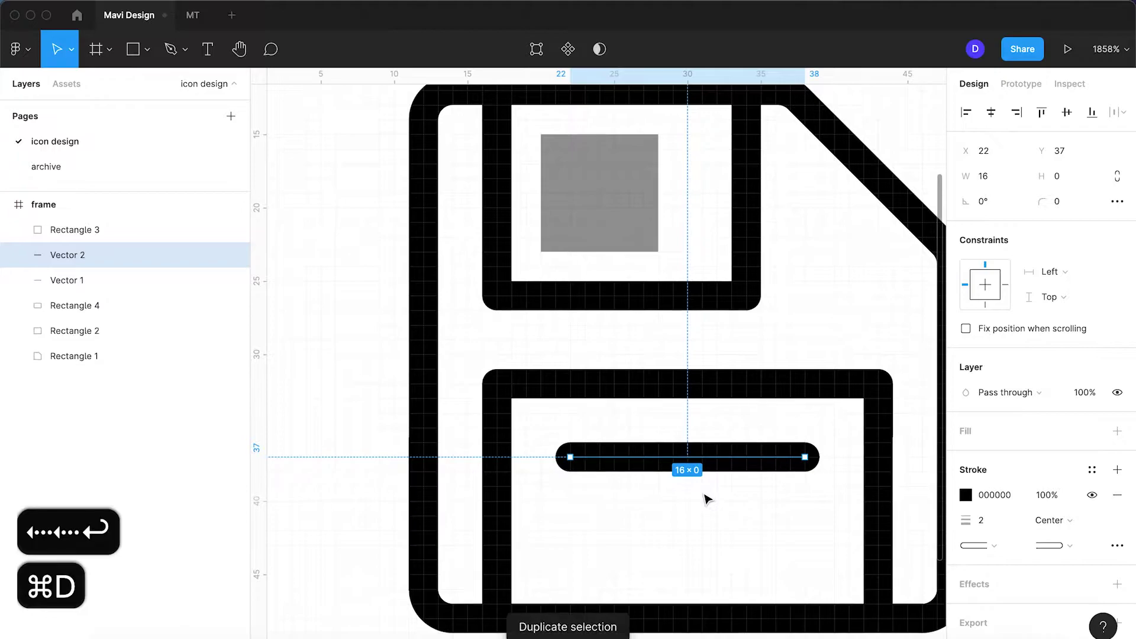
{"action": "key", "text": "Down"}
{"action": "key", "text": "Down"}
{"action": "key", "text": "Down"}
{"action": "key", "text": "Down"}
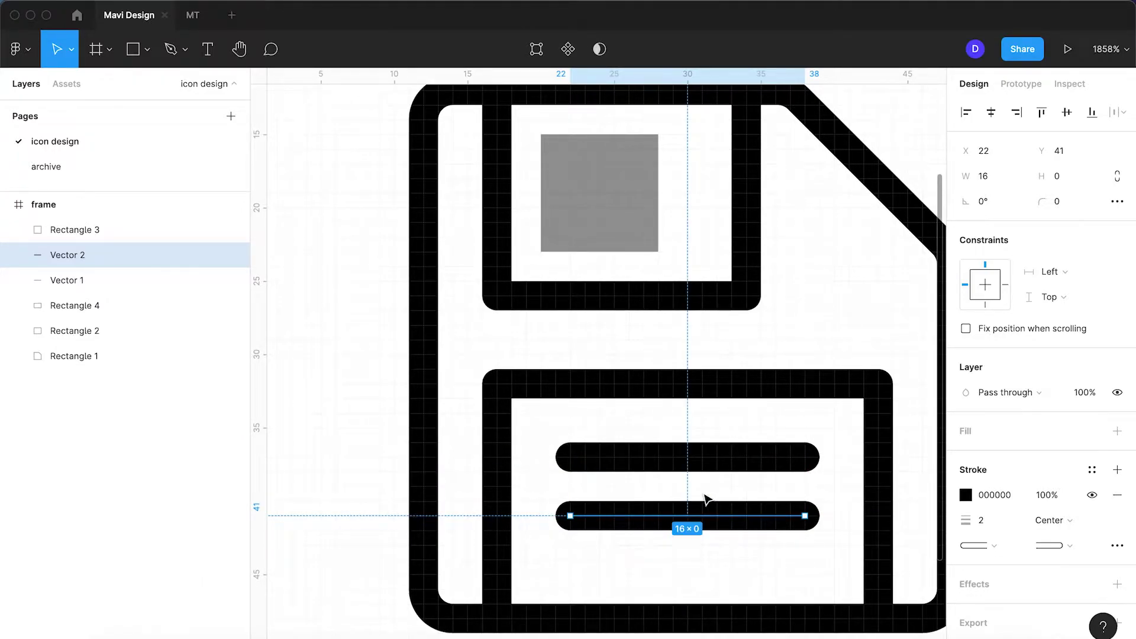
- Duplicate the second line and place the copy below it at Y 45
{"action": "key", "text": "super+d"}
{"action": "key", "text": "Down"}
{"action": "key", "text": "Down"}
{"action": "key", "text": "Down"}
{"action": "key", "text": "Down"}
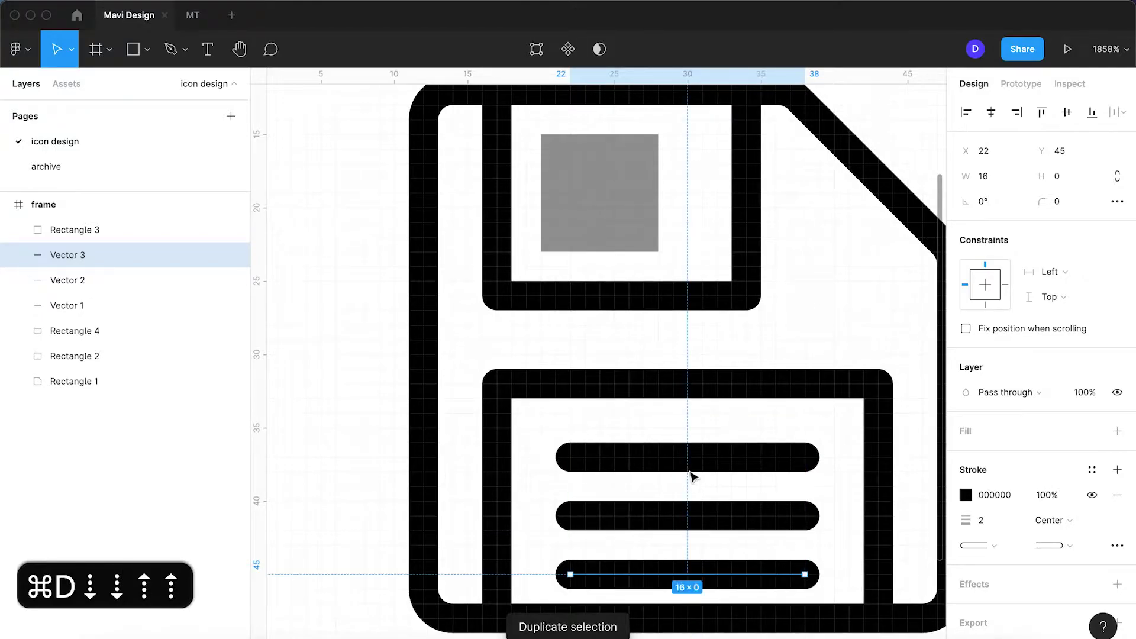
{"action": "scroll", "coordinate": [684, 458], "scroll_direction": "down", "scroll_amount": 5}
{"action": "scroll", "coordinate": [680, 452], "scroll_direction": "up", "scroll_amount": 4}
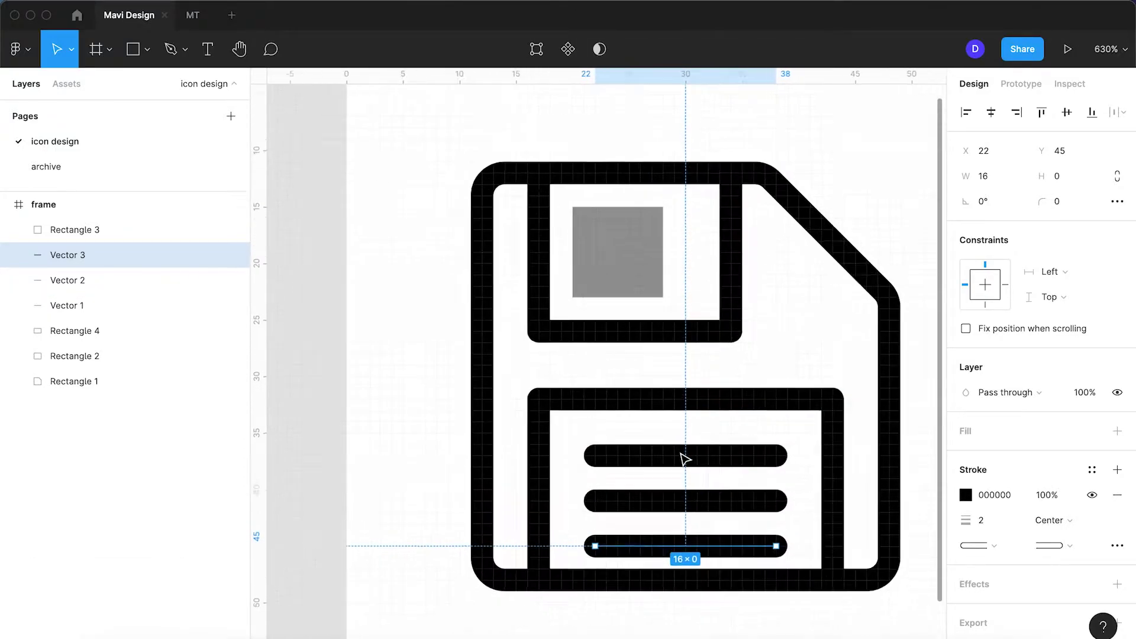
- Shorten the middle line to a width of 11 and delete the lowest line
{"action": "double_click", "coordinate": [746, 510]}
{"action": "left_click", "coordinate": [779, 503]}
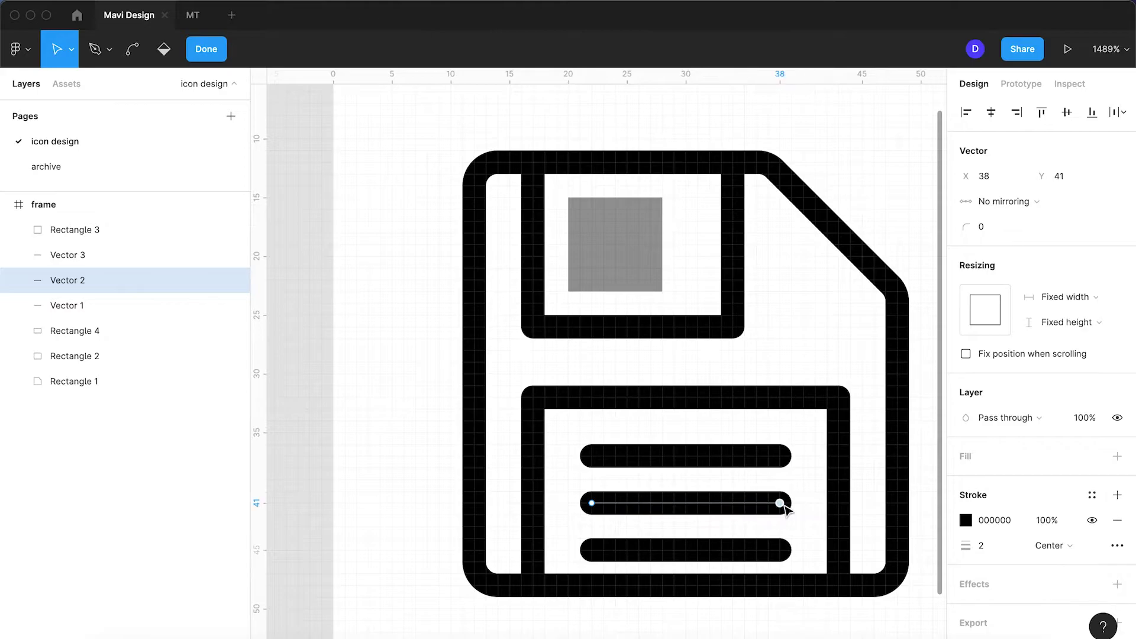
{"action": "key", "text": "Left"}
{"action": "key", "text": "Left"}
{"action": "key", "text": "Left"}
{"action": "key", "text": "Left"}
{"action": "key", "text": "Left"}
{"action": "key", "text": "Return"}
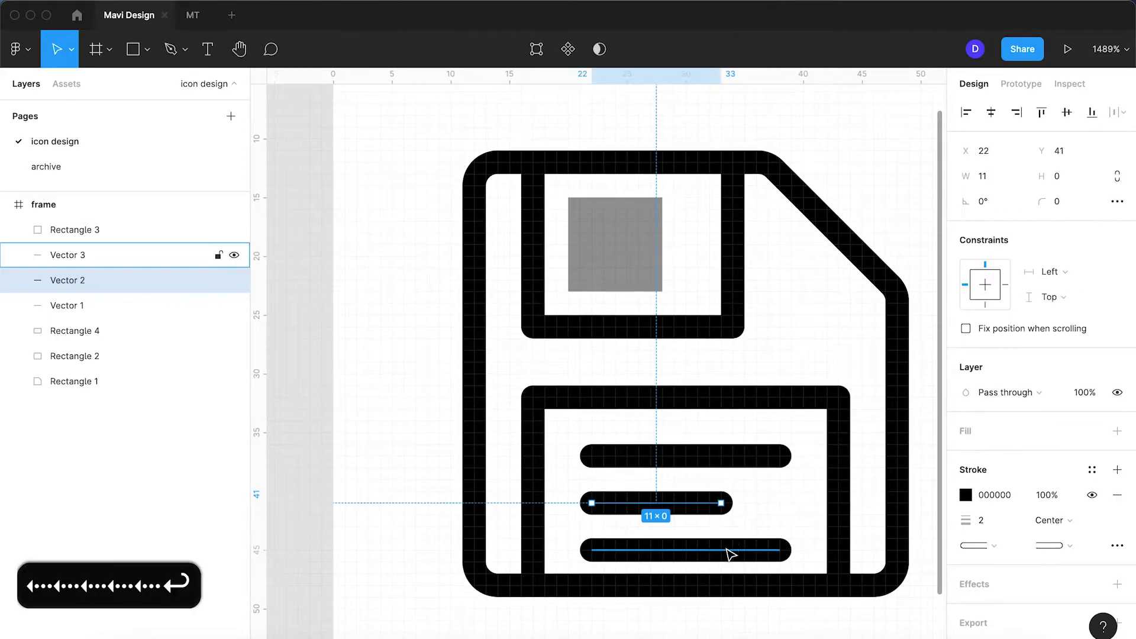
{"action": "left_click", "coordinate": [730, 545]}
{"action": "key", "text": "BackSpace"}
- Add a black fill to the large disk outline and set its layer opacity to 40%
{"action": "scroll", "coordinate": [578, 535], "scroll_direction": "down", "scroll_amount": 5}
{"action": "left_click", "coordinate": [708, 480]}
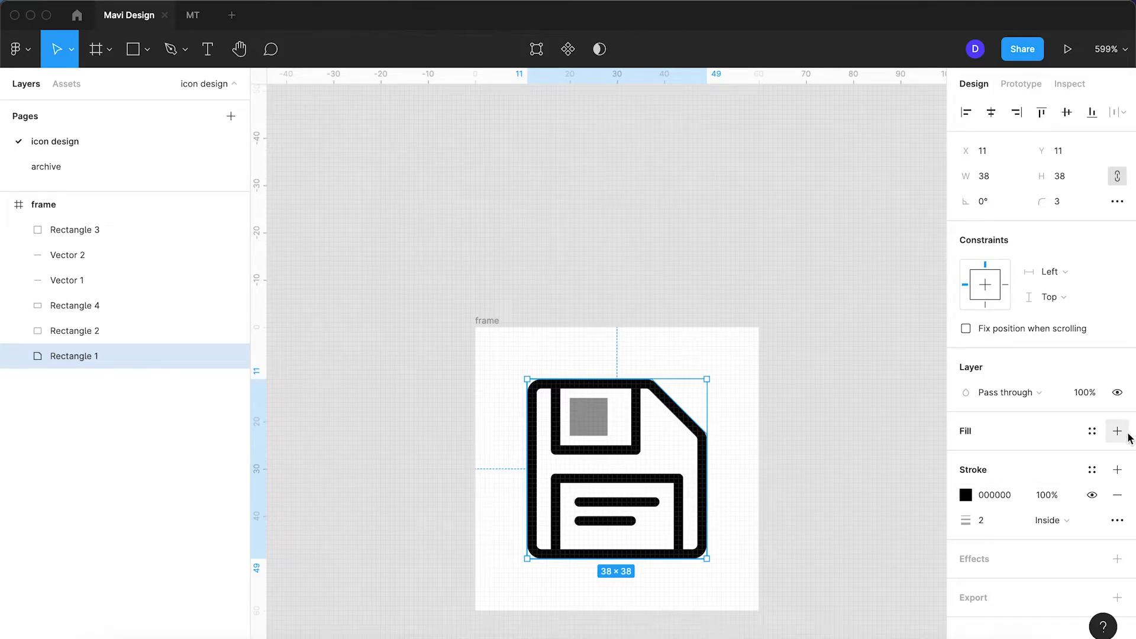
{"action": "left_click", "coordinate": [1126, 434]}
{"action": "type", "text": "0"}
{"action": "key", "text": "Return"}
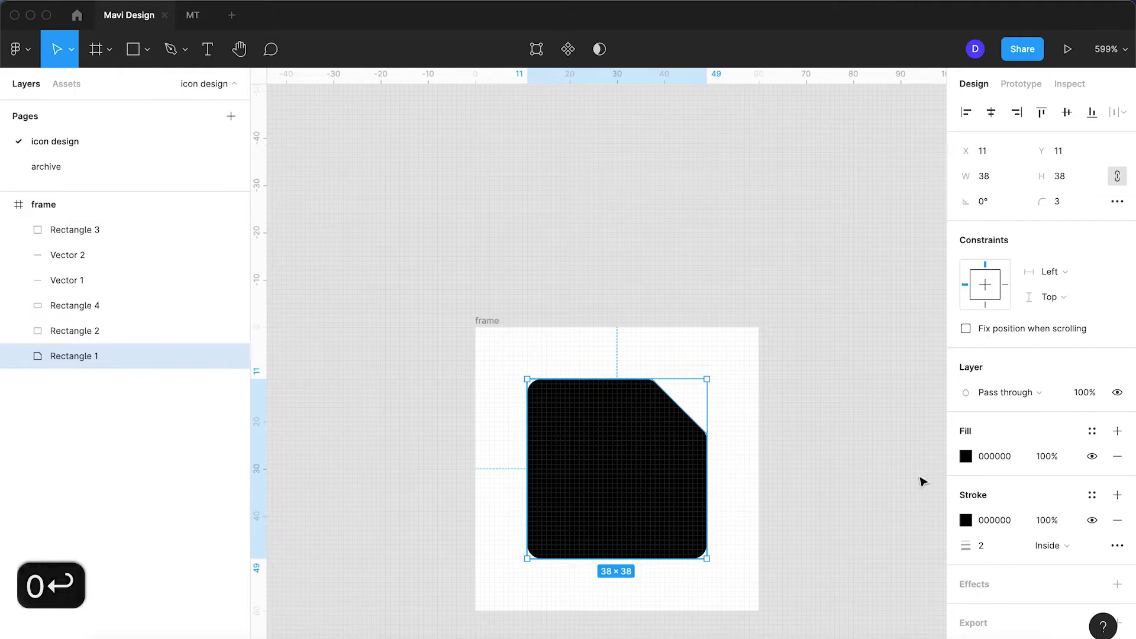
{"action": "left_click", "coordinate": [1051, 457]}
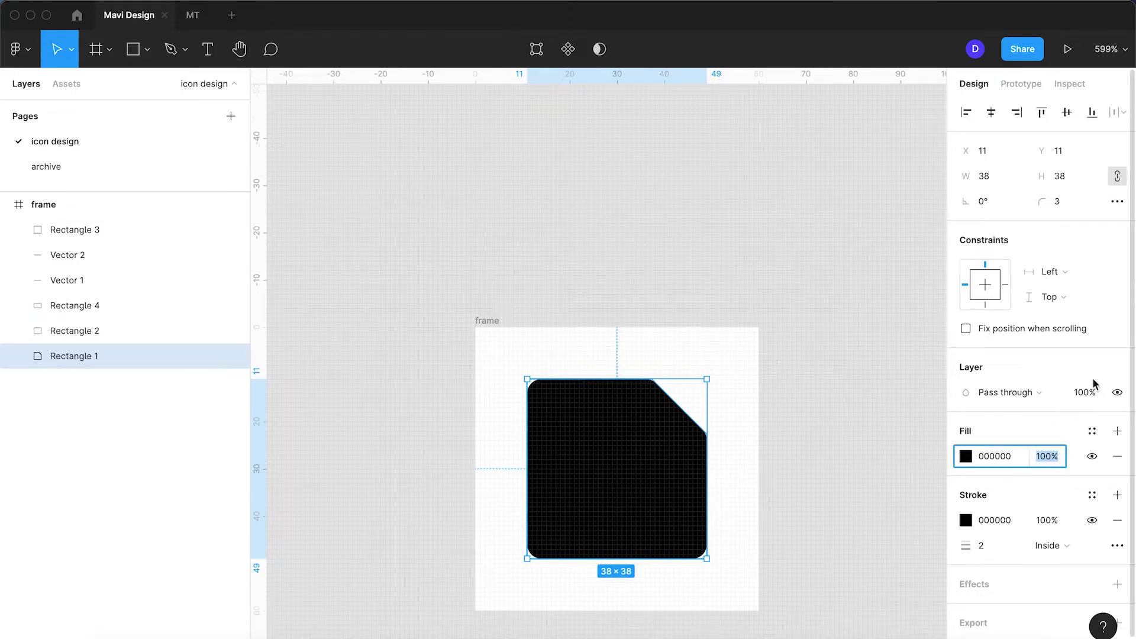
{"action": "type", "text": "40"}
{"action": "key", "text": "Return"}
{"action": "left_click", "coordinate": [723, 458]}
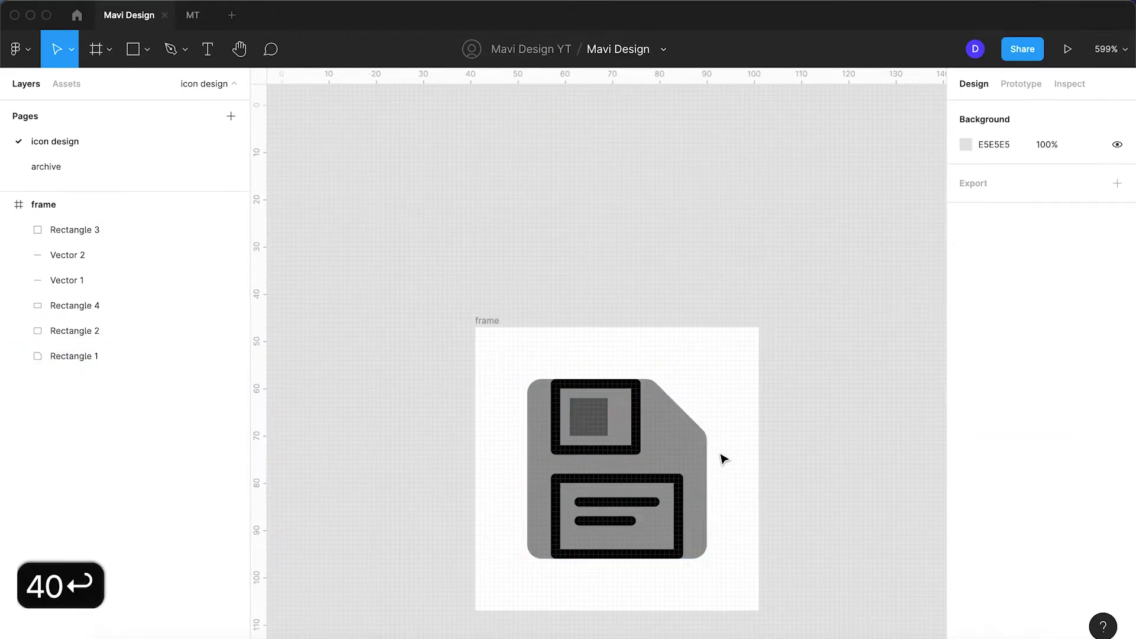
- Duplicate the filled disk shape in place and extend the upper rectangle upward to Y 8, making it 19 × 19
{"action": "scroll", "coordinate": [710, 457], "scroll_direction": "up", "scroll_amount": 4}
{"action": "left_click", "coordinate": [654, 451]}
{"action": "key", "text": "super+d"}
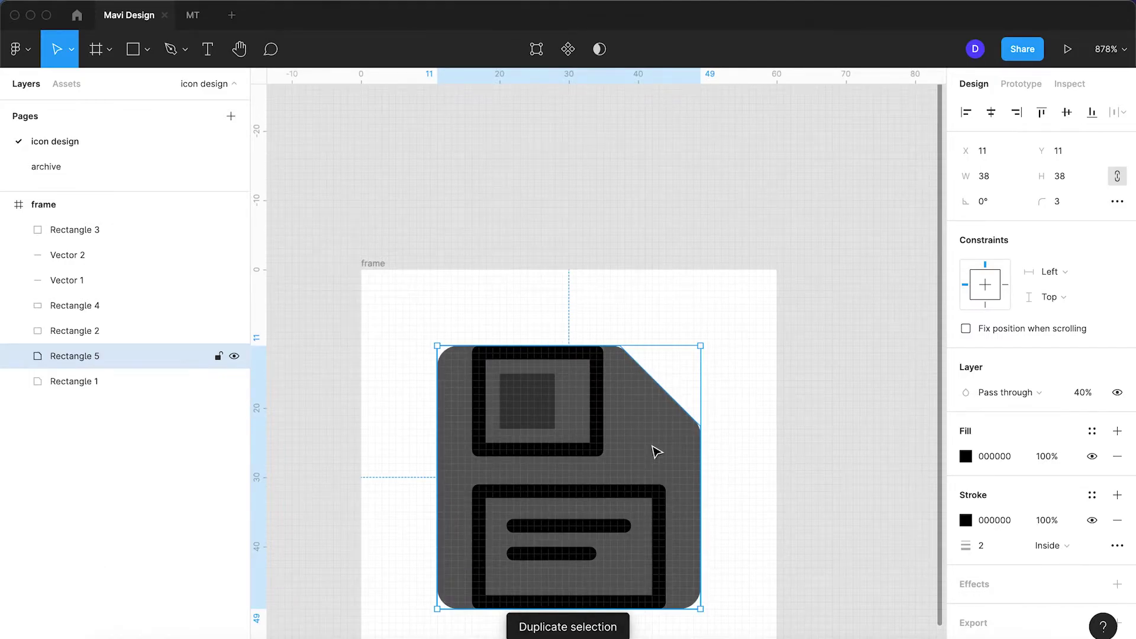
{"action": "left_click", "coordinate": [601, 414]}
{"action": "left_click", "coordinate": [658, 437]}
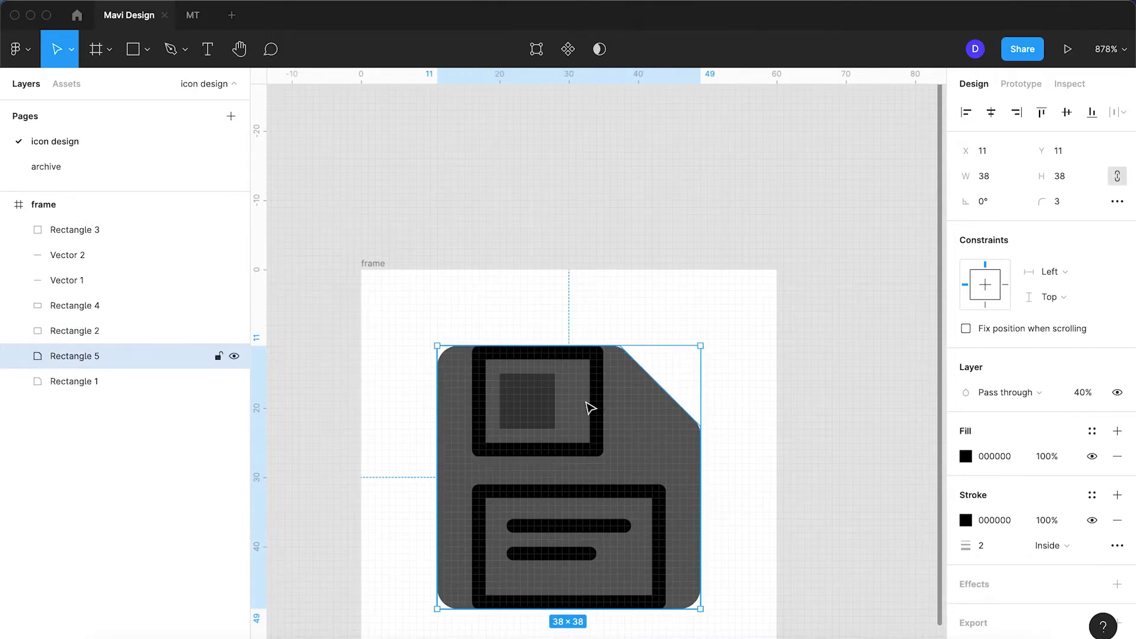
{"action": "left_click", "coordinate": [556, 365]}
{"action": "left_click_drag", "start_coordinate": [541, 350], "coordinate": [540, 325]}
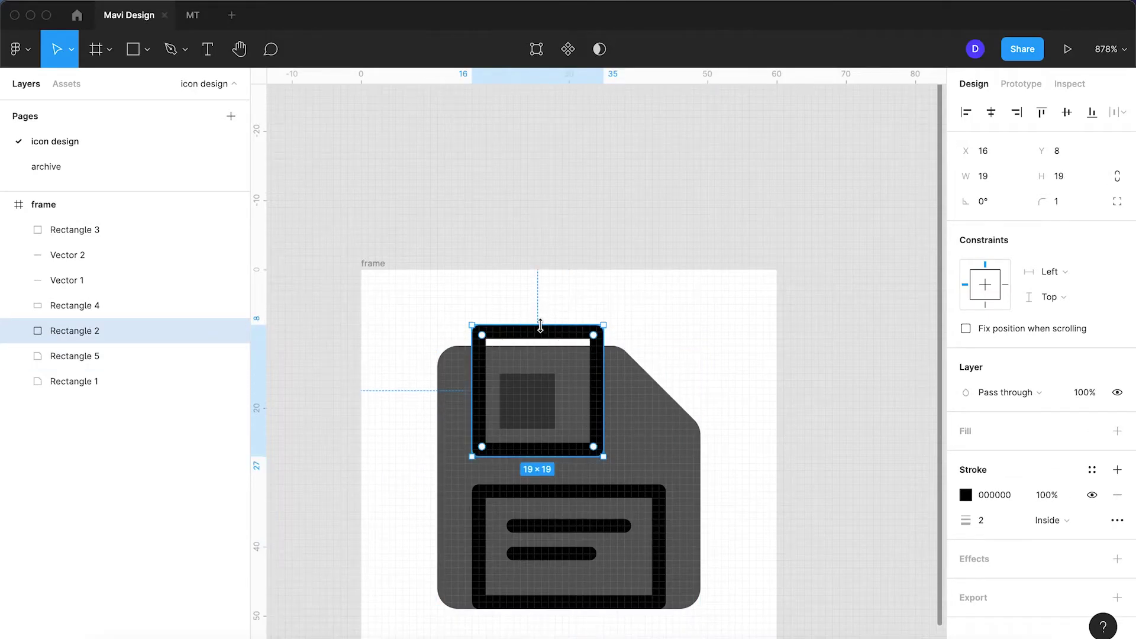
- Try to subtract the outlined upper rectangle from the duplicated disk shape
{"action": "left_click", "coordinate": [641, 423], "text": "shift"}
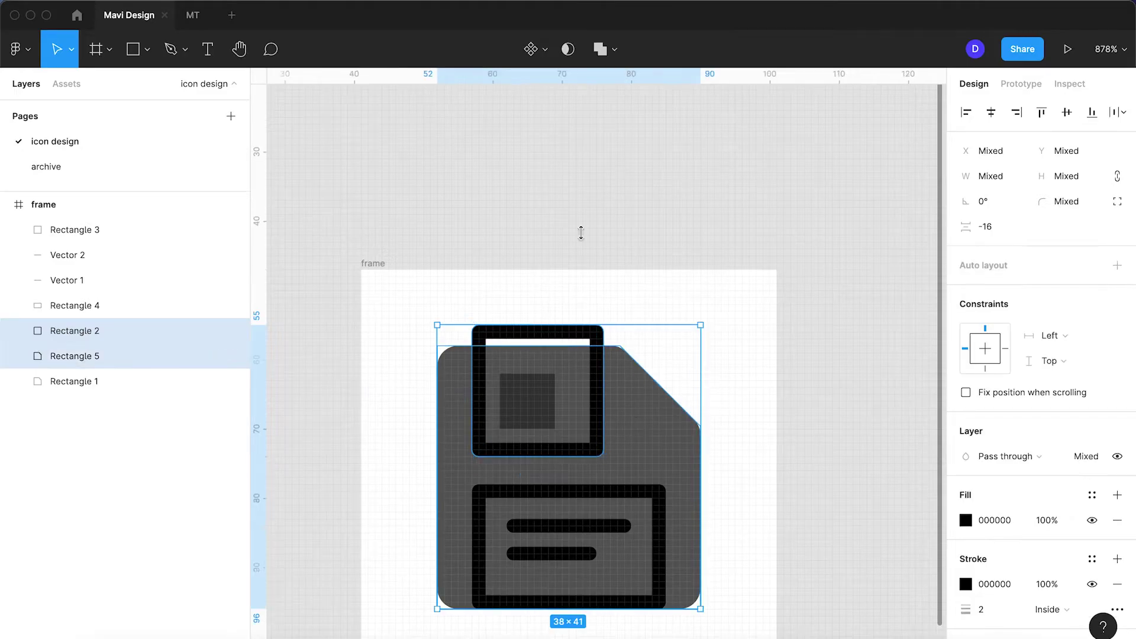
{"action": "left_click", "coordinate": [615, 51]}
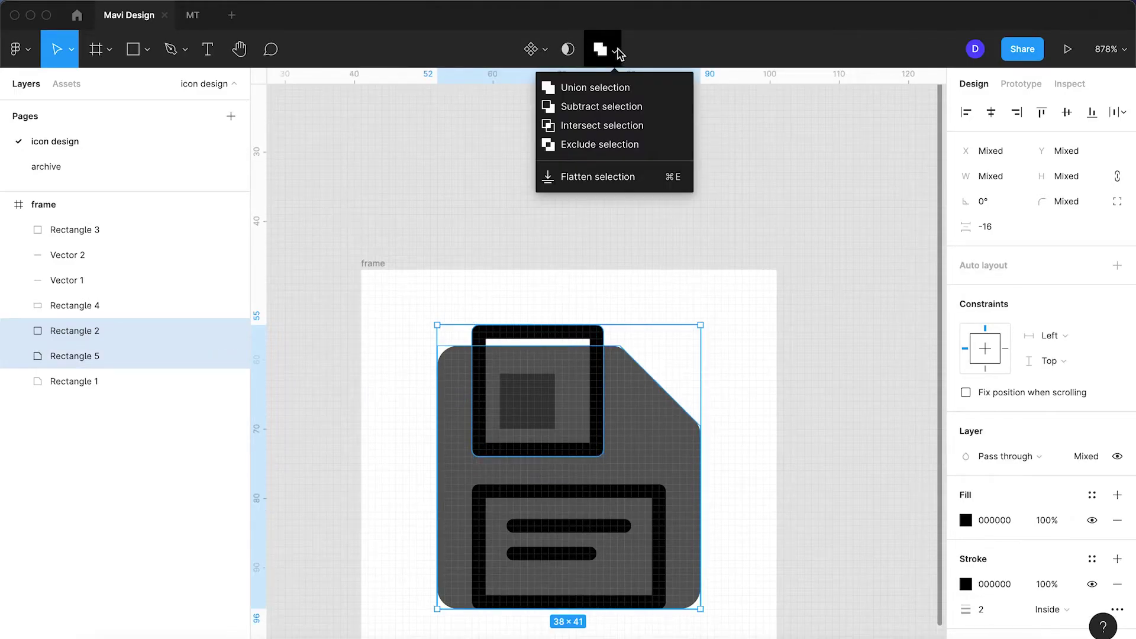
{"action": "left_click", "coordinate": [609, 107]}
{"action": "left_click", "coordinate": [725, 333]}
{"action": "left_click", "coordinate": [632, 410]}
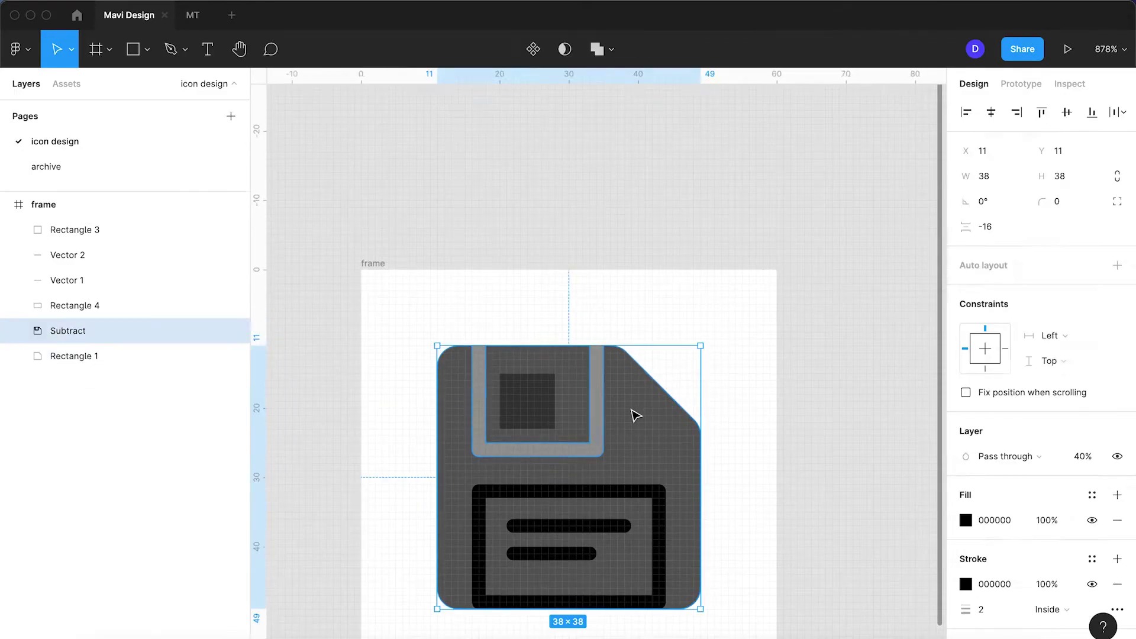
{"action": "scroll", "coordinate": [633, 413], "scroll_direction": "up", "scroll_amount": 2}
{"action": "scroll", "coordinate": [636, 416], "scroll_direction": "up", "scroll_amount": 3}
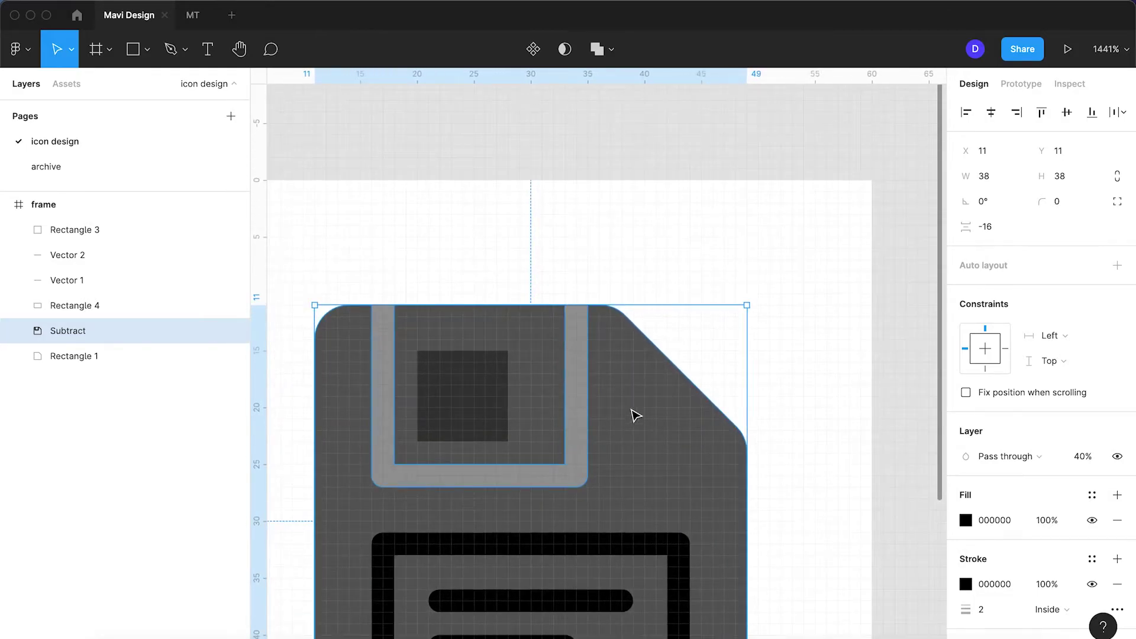
- Check the cut-out shape in outline view and undo the subtraction of the upper rectangle
{"action": "scroll", "coordinate": [636, 416], "scroll_direction": "down", "scroll_amount": 1}
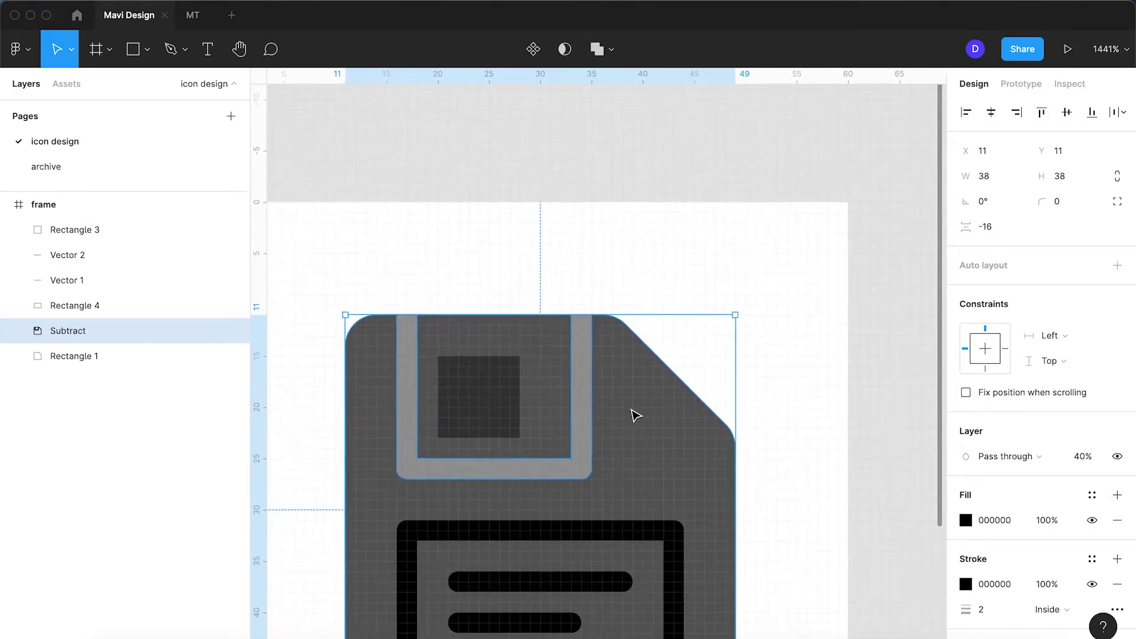
{"action": "key", "text": "super+y"}
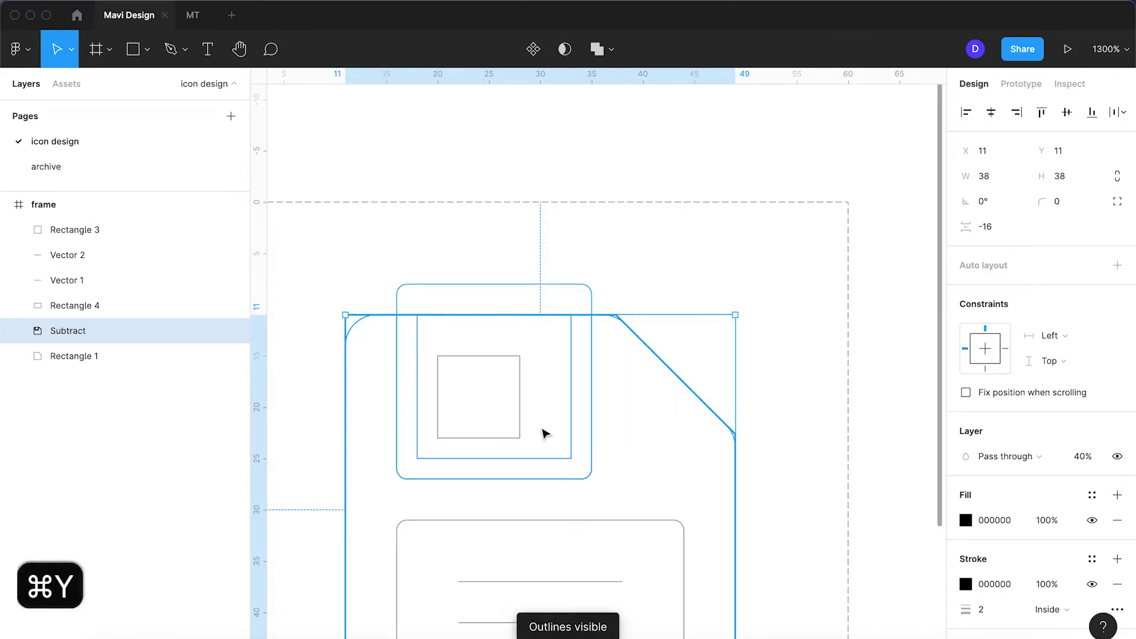
{"action": "key", "text": "super+y"}
{"action": "key", "text": "super+z"}
{"action": "key", "text": "super+z"}
{"action": "key", "text": "super+z"}
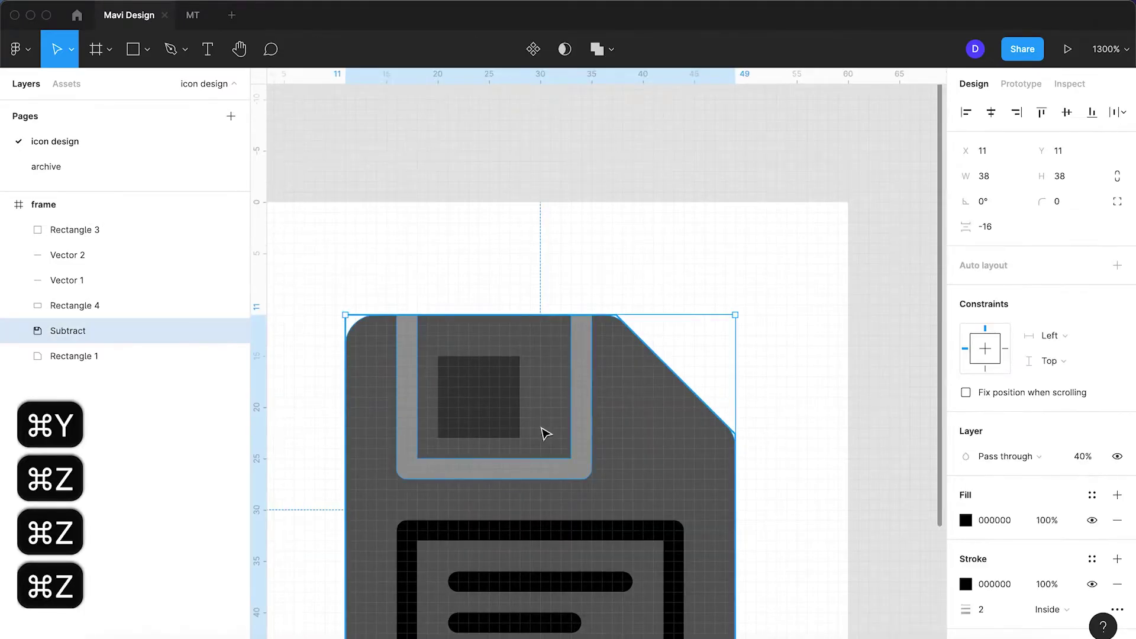
- Add a C4C4C4 fill to the upper rectangle and remove its stroke
{"action": "left_click", "coordinate": [624, 272]}
{"action": "left_click", "coordinate": [571, 289]}
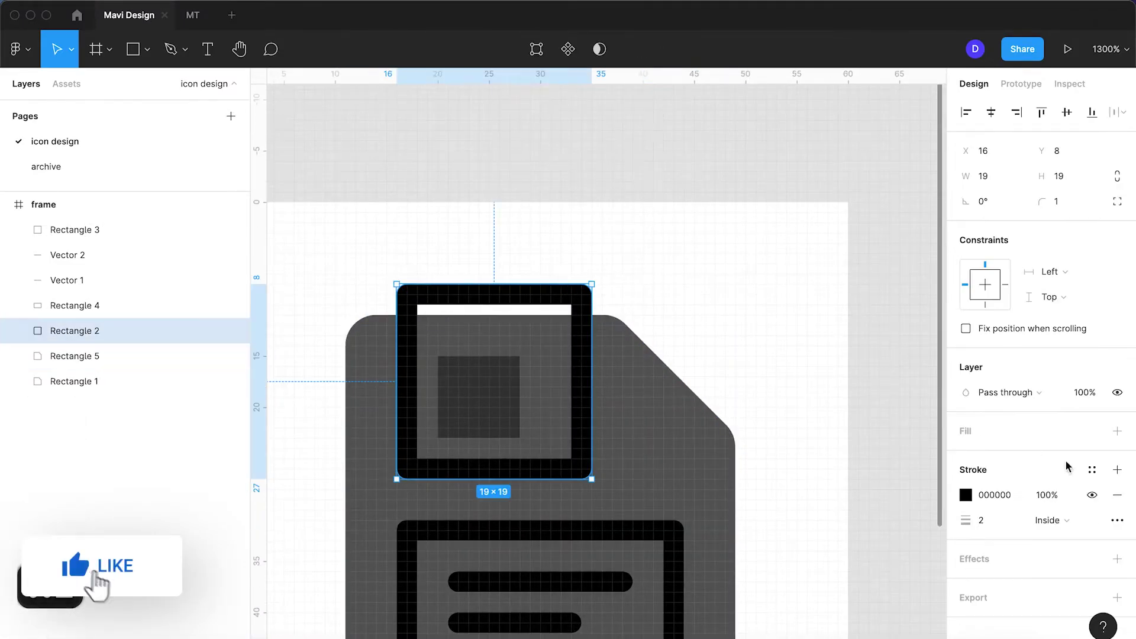
{"action": "left_click", "coordinate": [1117, 431]}
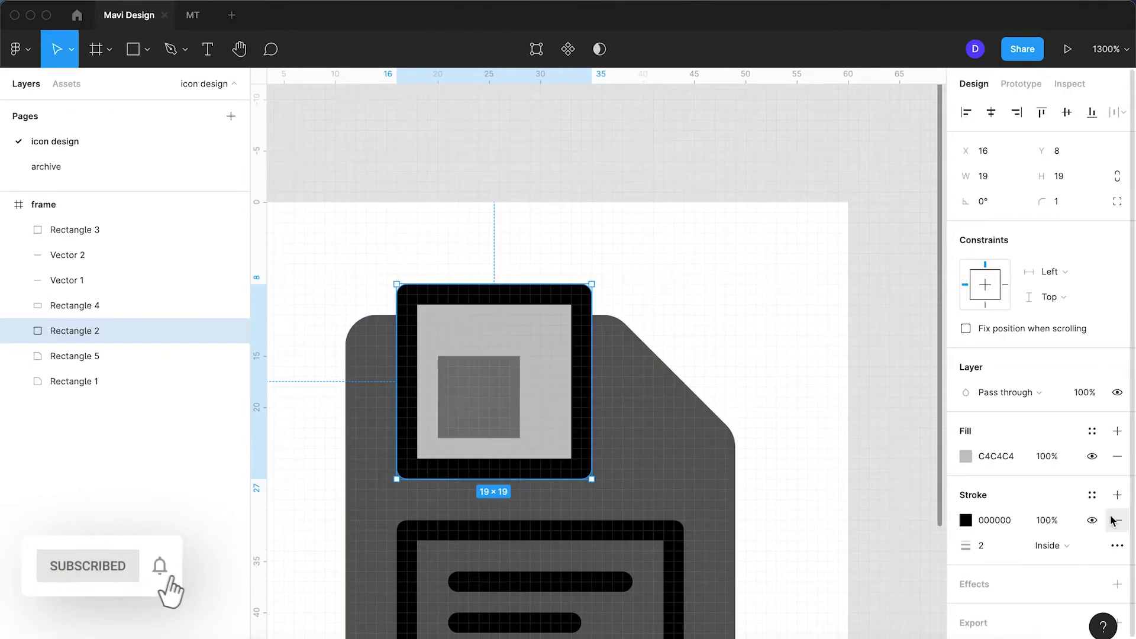
{"action": "left_click", "coordinate": [1117, 520]}
- Subtract the filled upper rectangle from the duplicated disk shape
{"action": "left_click", "coordinate": [680, 477], "text": "shift"}
{"action": "left_click", "coordinate": [615, 52]}
{"action": "left_click", "coordinate": [586, 108]}
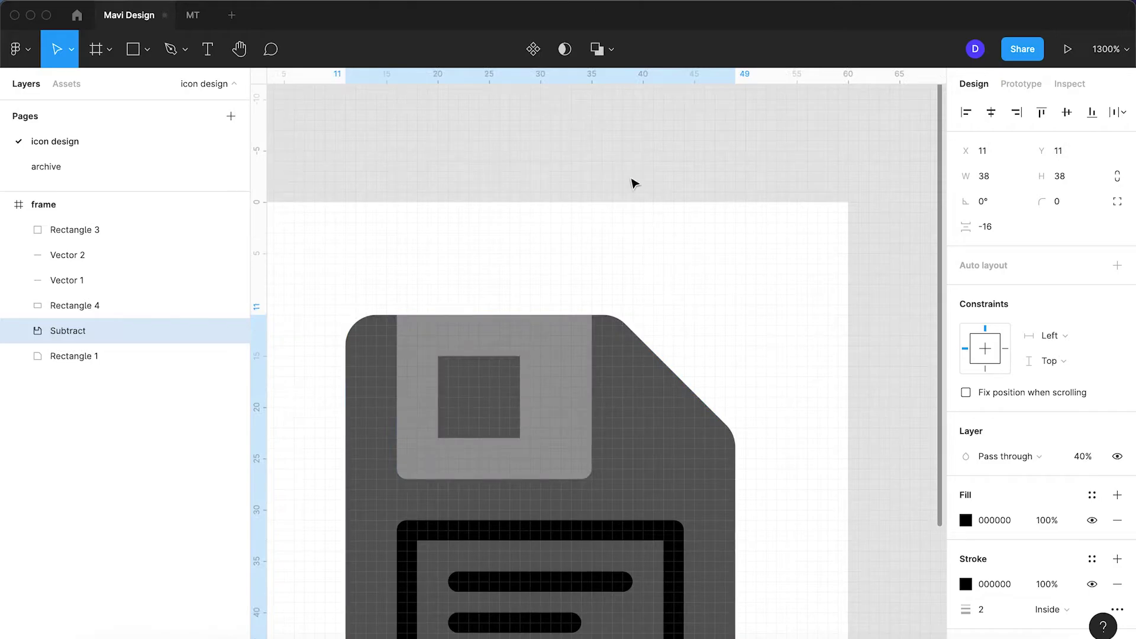
{"action": "left_click", "coordinate": [717, 309]}
- Extend the lower rectangle downward to 28 × 20 and replace its stroke with a C4C4C4 fill
{"action": "left_click", "coordinate": [491, 395]}
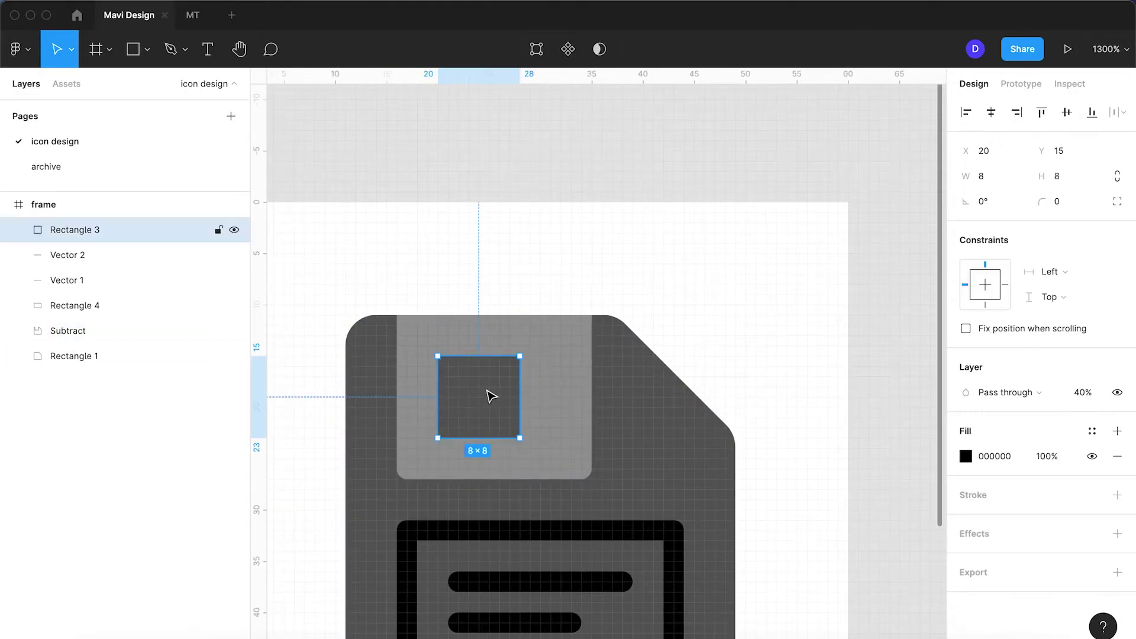
{"action": "left_click", "coordinate": [639, 406]}
{"action": "key", "text": "shift+1"}
{"action": "left_click", "coordinate": [655, 442]}
{"action": "left_click_drag", "start_coordinate": [590, 540], "coordinate": [589, 560]}
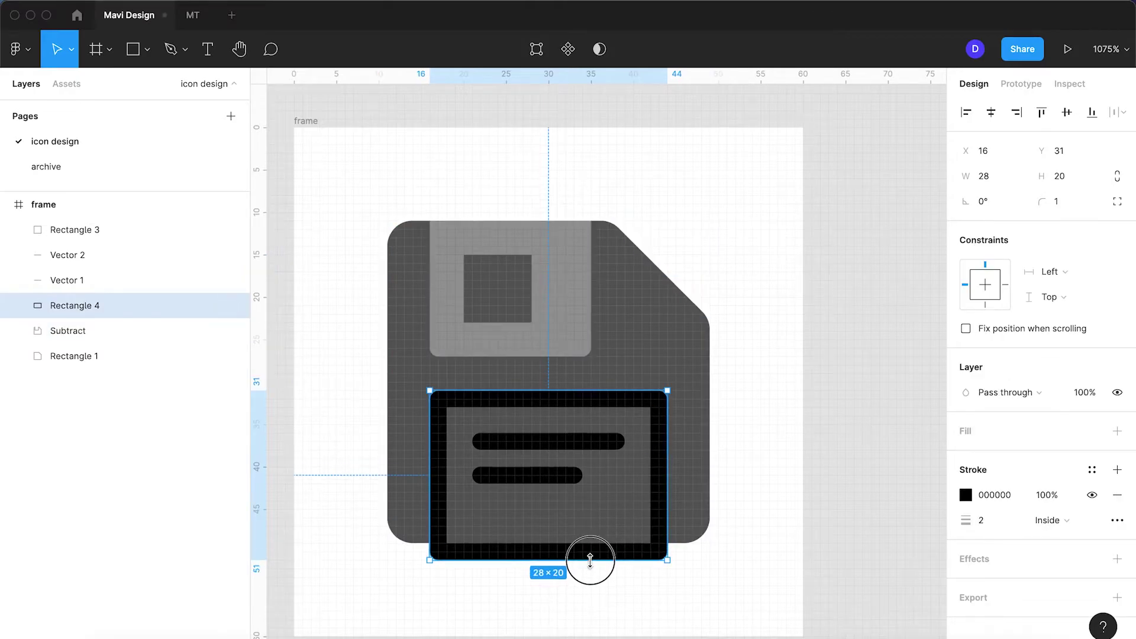
{"action": "left_click", "coordinate": [1116, 431]}
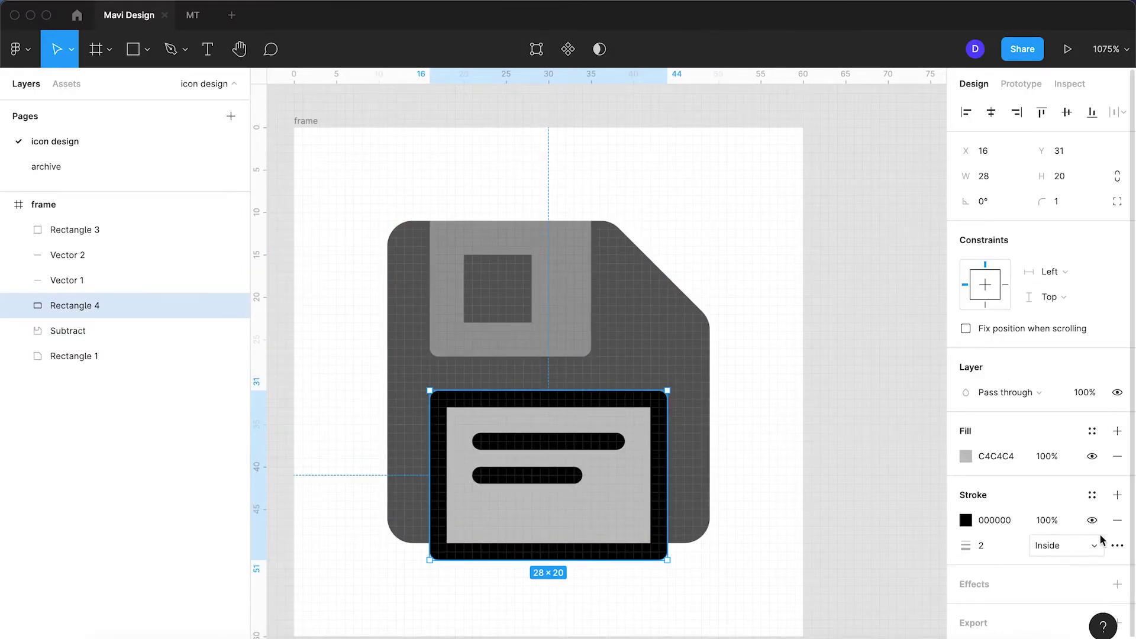
{"action": "left_click", "coordinate": [1115, 520]}
- Subtract the filled lower rectangle from the disk shape that already has the upper cut-out
{"action": "left_click", "coordinate": [689, 464], "text": "shift"}
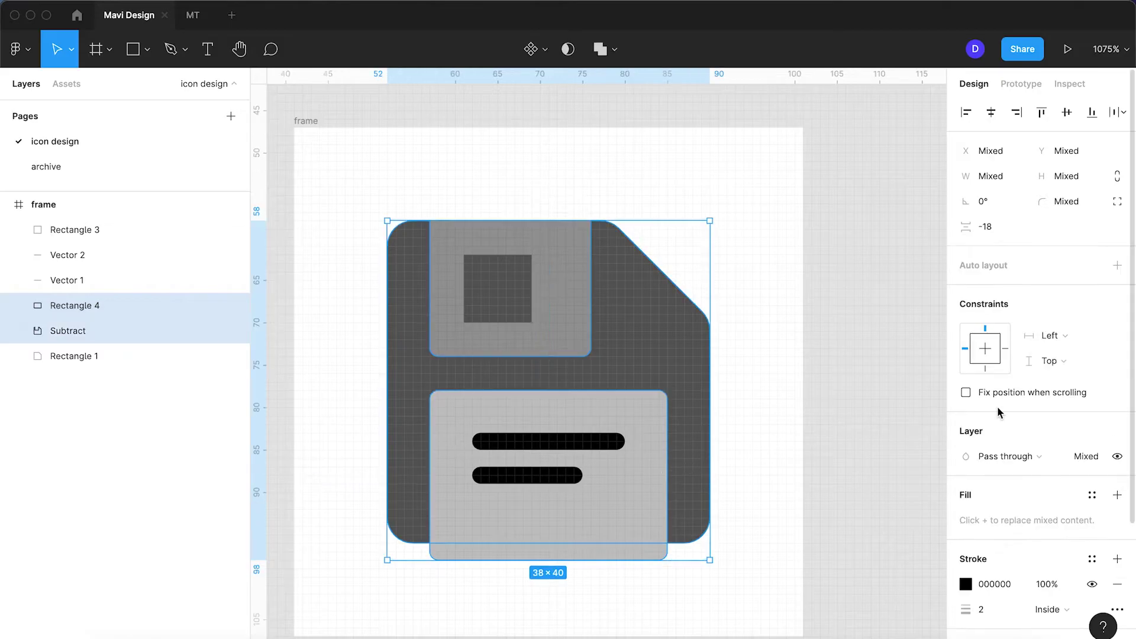
{"action": "left_click", "coordinate": [618, 54]}
{"action": "left_click", "coordinate": [609, 106]}
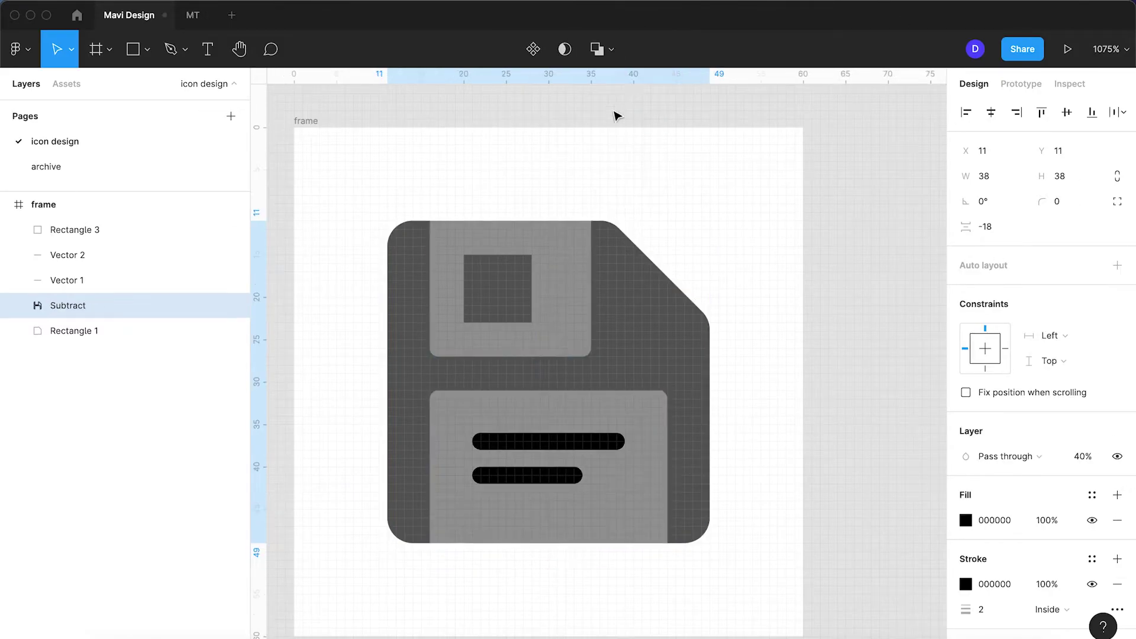
{"action": "left_click", "coordinate": [789, 325]}
- Set the subtracted disk shape's layer opacity to 100% and hide the original disk rectangle beneath it
{"action": "left_click", "coordinate": [555, 455]}
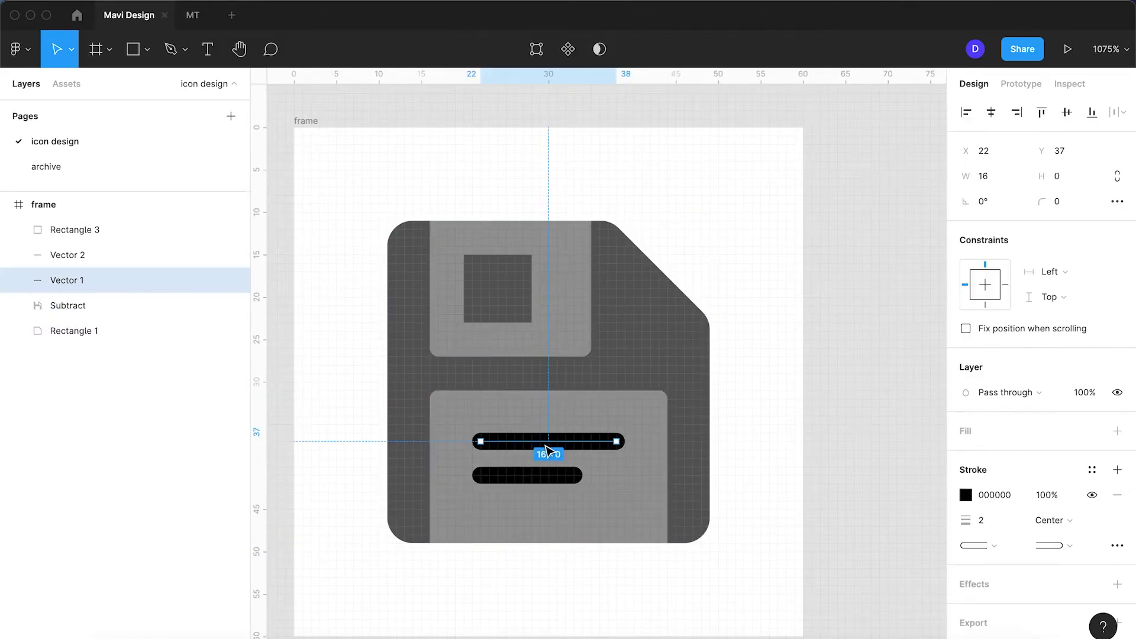
{"action": "left_click", "coordinate": [622, 348]}
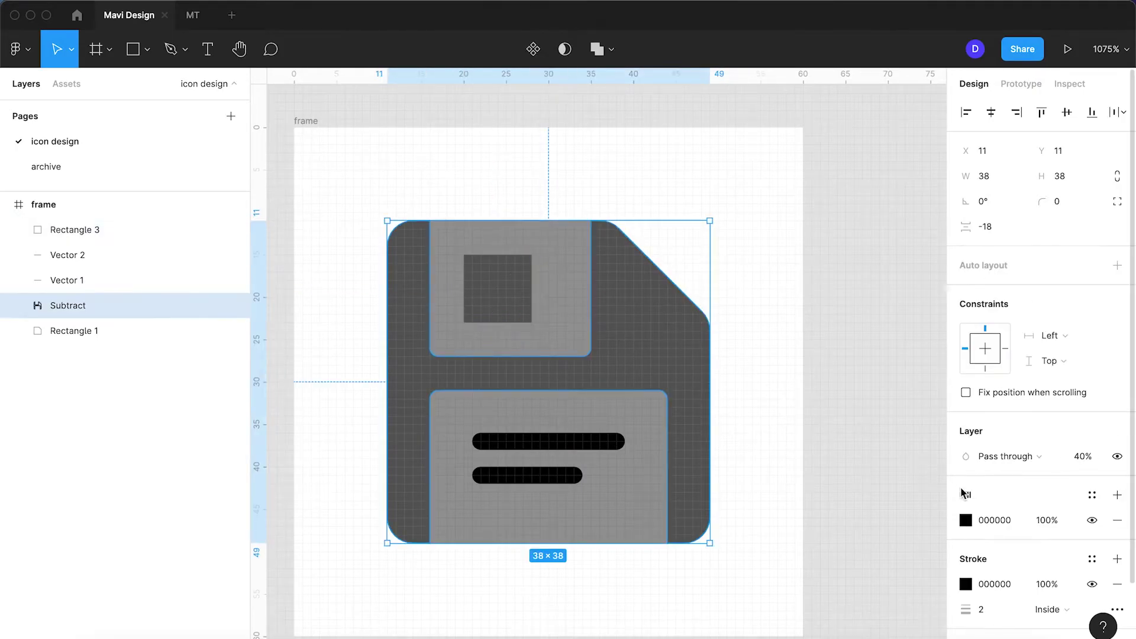
{"action": "type", "text": "100"}
{"action": "key", "text": "Return"}
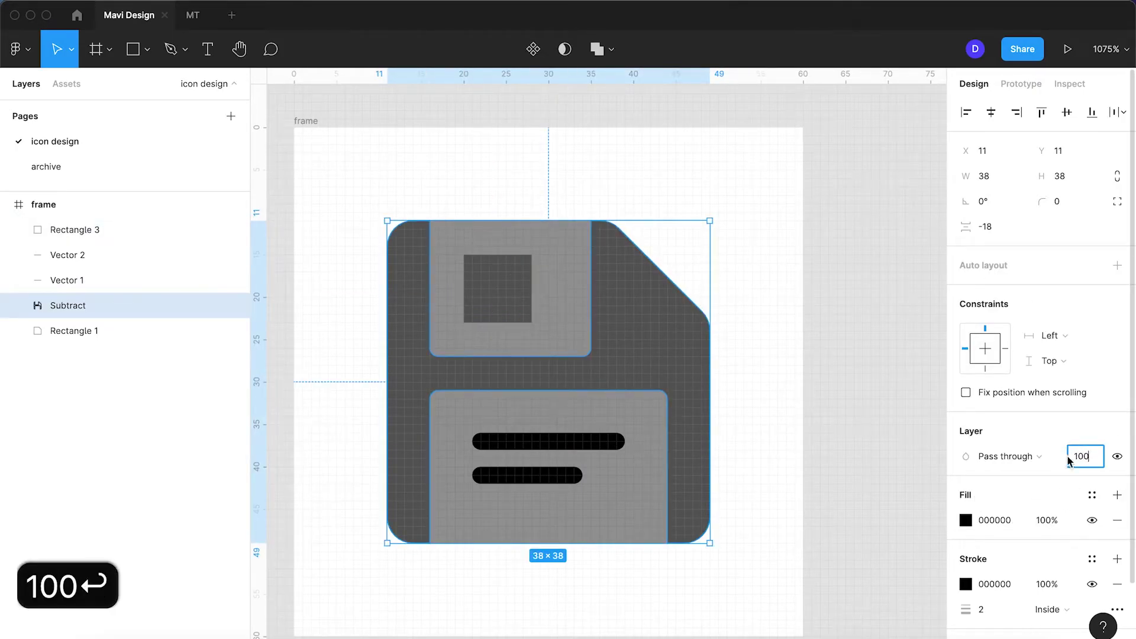
{"action": "left_click", "coordinate": [561, 322]}
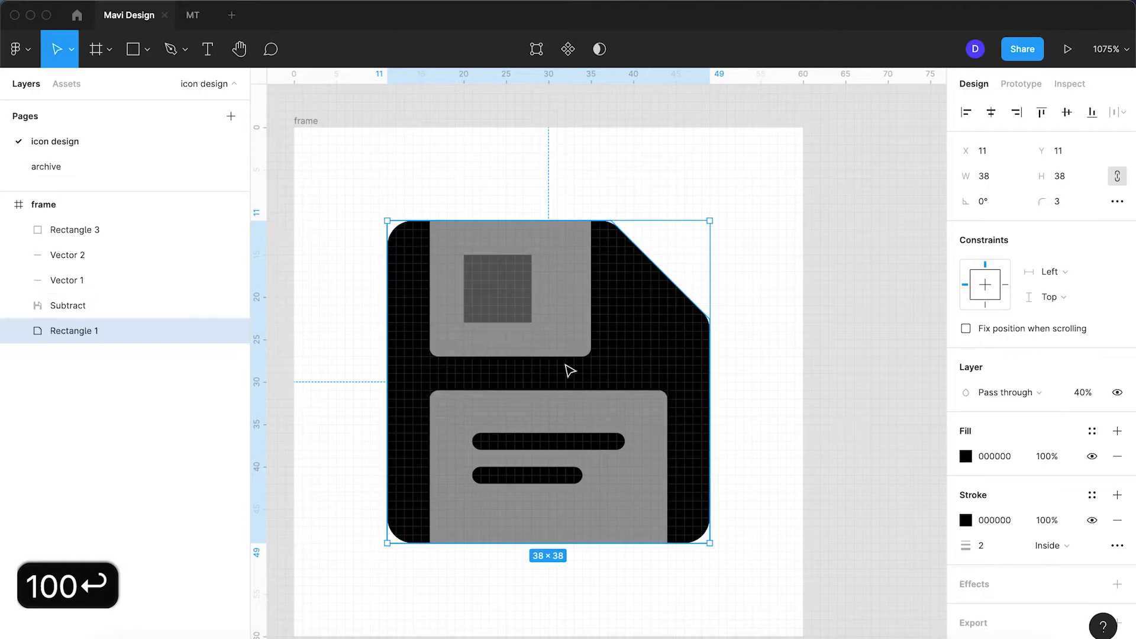
{"action": "left_click", "coordinate": [234, 332]}
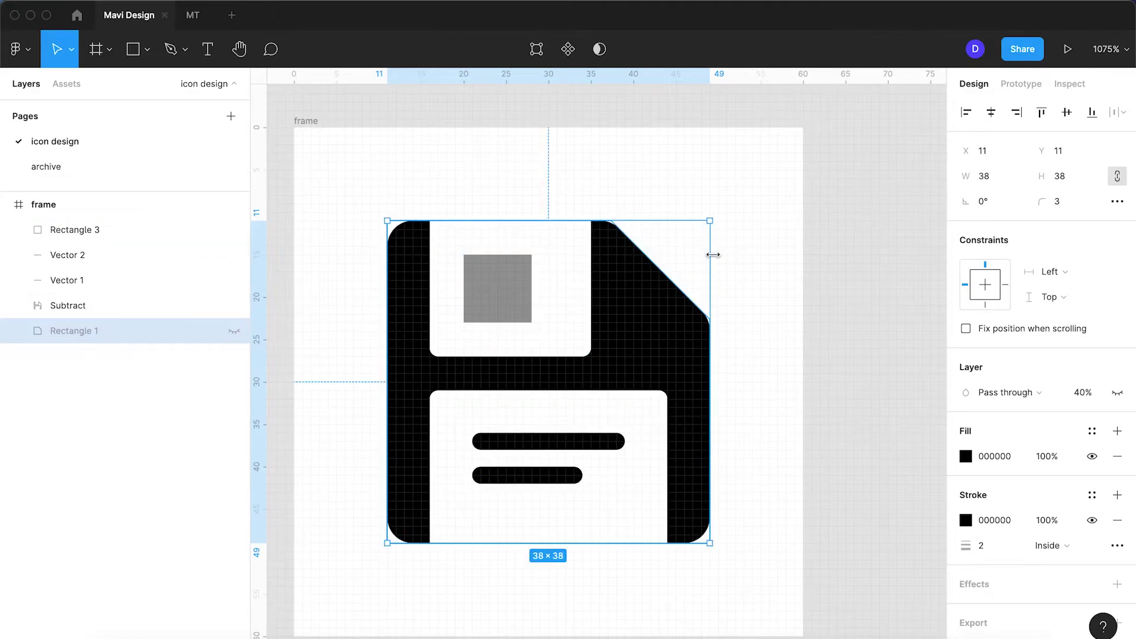
- Set the layer opacity of the small square in the upper cut-out to 100%
{"action": "scroll", "coordinate": [713, 254], "scroll_direction": "down", "scroll_amount": 5}
{"action": "left_click", "coordinate": [723, 383]}
{"action": "scroll", "coordinate": [725, 385], "scroll_direction": "up", "scroll_amount": 4}
{"action": "scroll", "coordinate": [651, 248], "scroll_direction": "up", "scroll_amount": 1}
{"action": "left_click", "coordinate": [609, 225]}
{"action": "key", "text": "i"}
{"action": "left_click", "coordinate": [666, 246]}
{"action": "scroll", "coordinate": [662, 255], "scroll_direction": "up", "scroll_amount": 2}
{"action": "left_click", "coordinate": [1083, 396]}
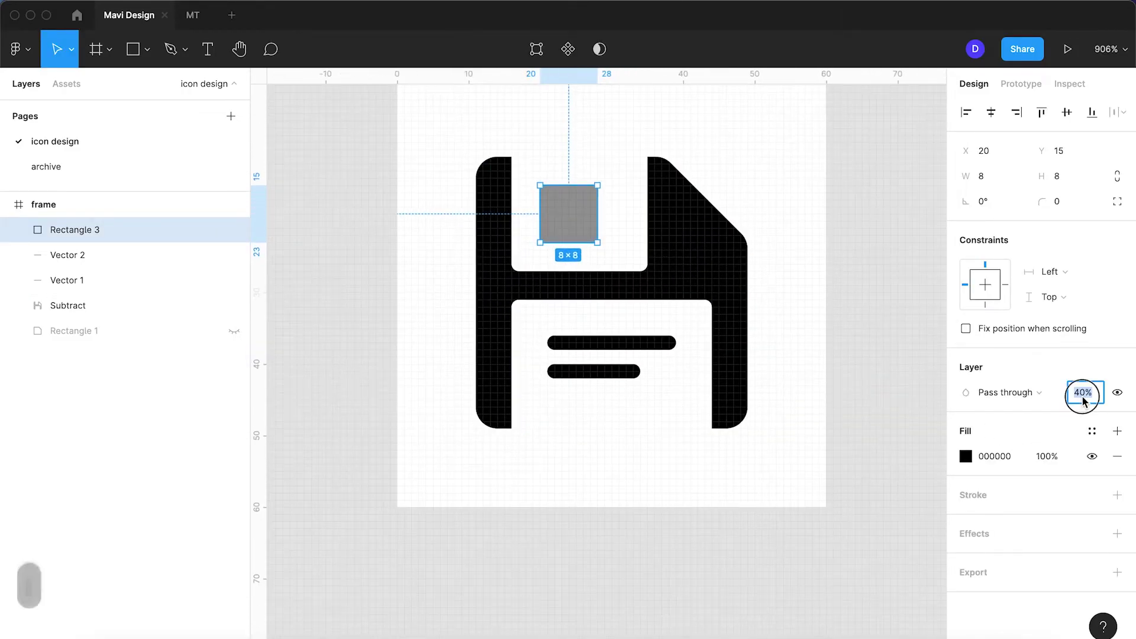
{"action": "type", "text": "100"}
{"action": "key", "text": "Return"}
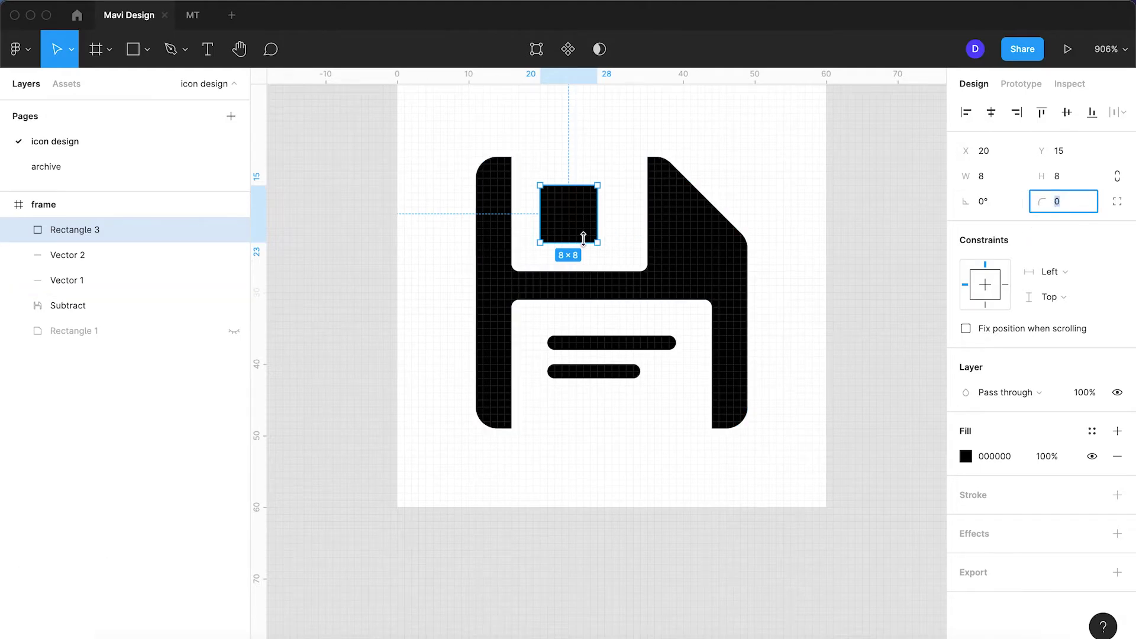
- Enlarge the small square downward and to the left to 10 × 10, keeping Y 15 and reaching X 18
{"action": "left_click_drag", "start_coordinate": [582, 244], "coordinate": [584, 253]}
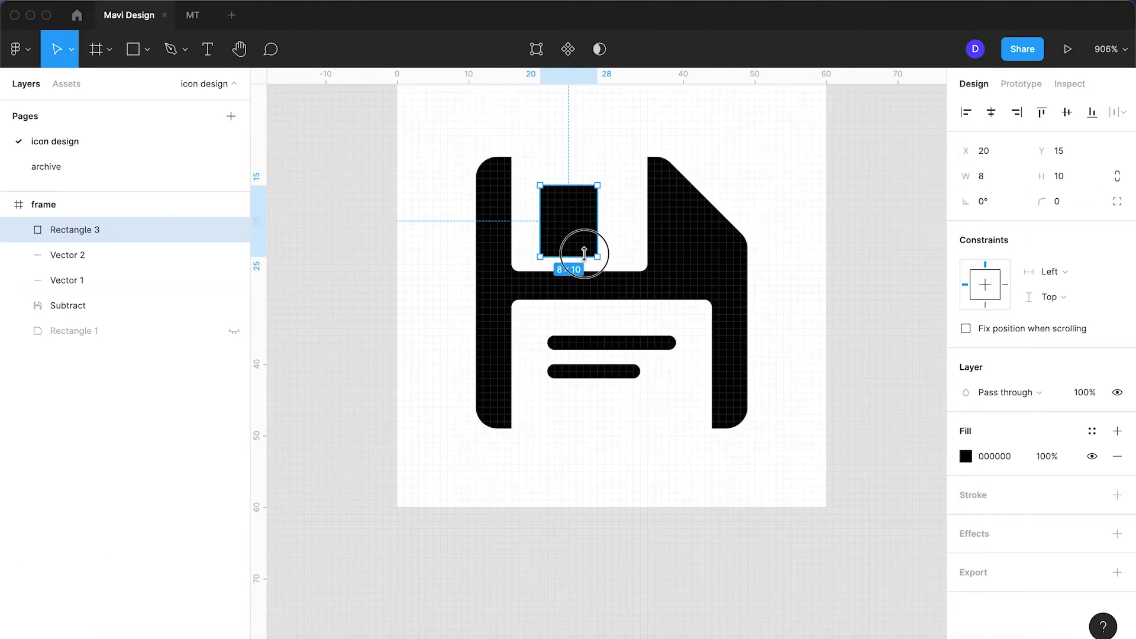
{"action": "left_click_drag", "start_coordinate": [535, 220], "coordinate": [555, 177]}
{"action": "scroll", "coordinate": [554, 177], "scroll_direction": "up", "scroll_amount": 5}
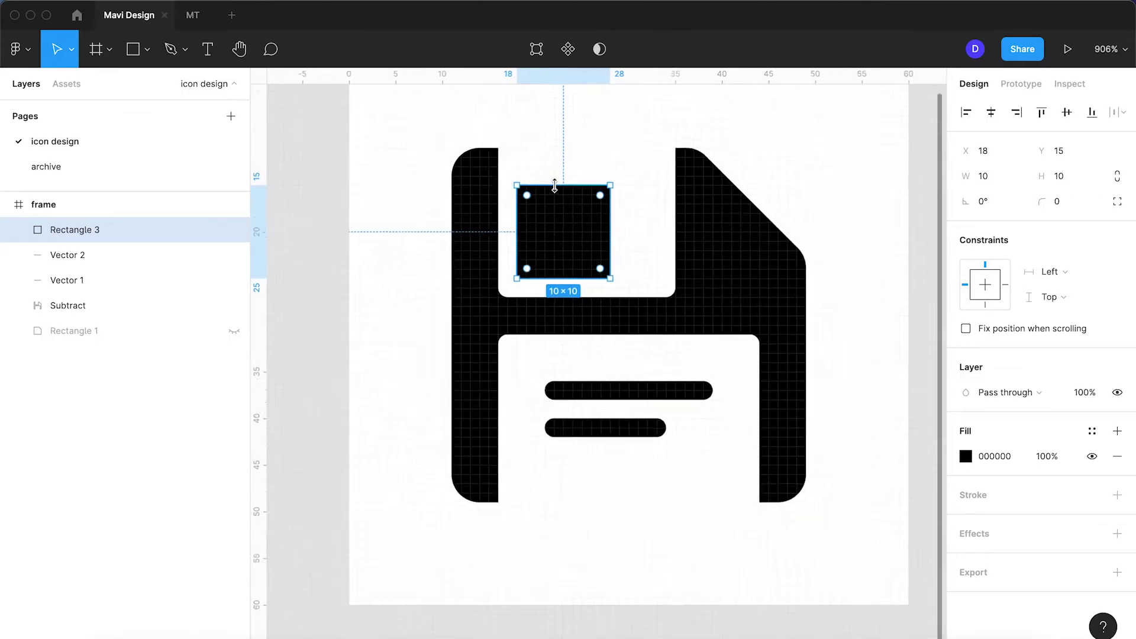
{"action": "left_click", "coordinate": [922, 189]}
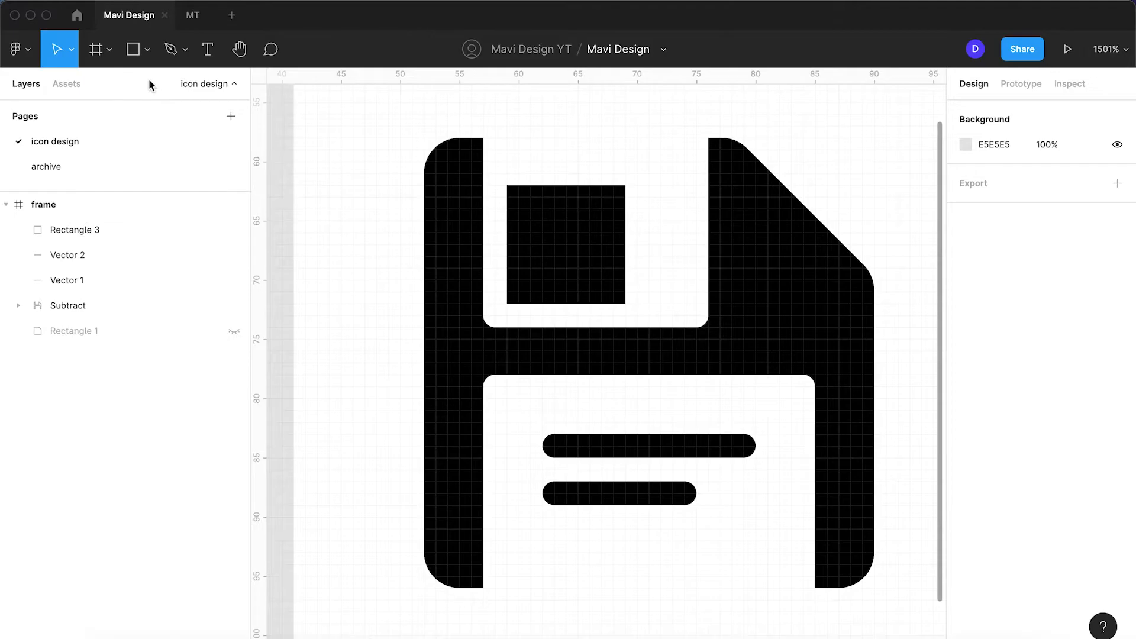
- Draw a horizontal pen line 21 wide across the top of the upper cut-out, starting at X 15, Y 12
{"action": "left_click", "coordinate": [172, 51]}
{"action": "left_click", "coordinate": [472, 150]}
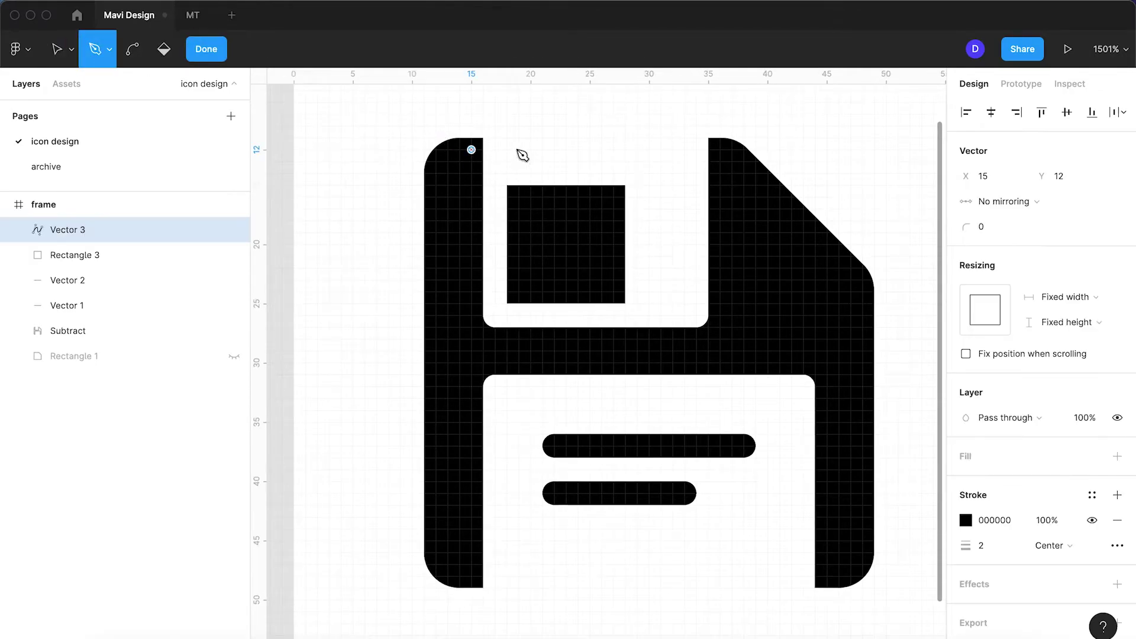
{"action": "left_click", "coordinate": [721, 150]}
{"action": "key", "text": "Return"}
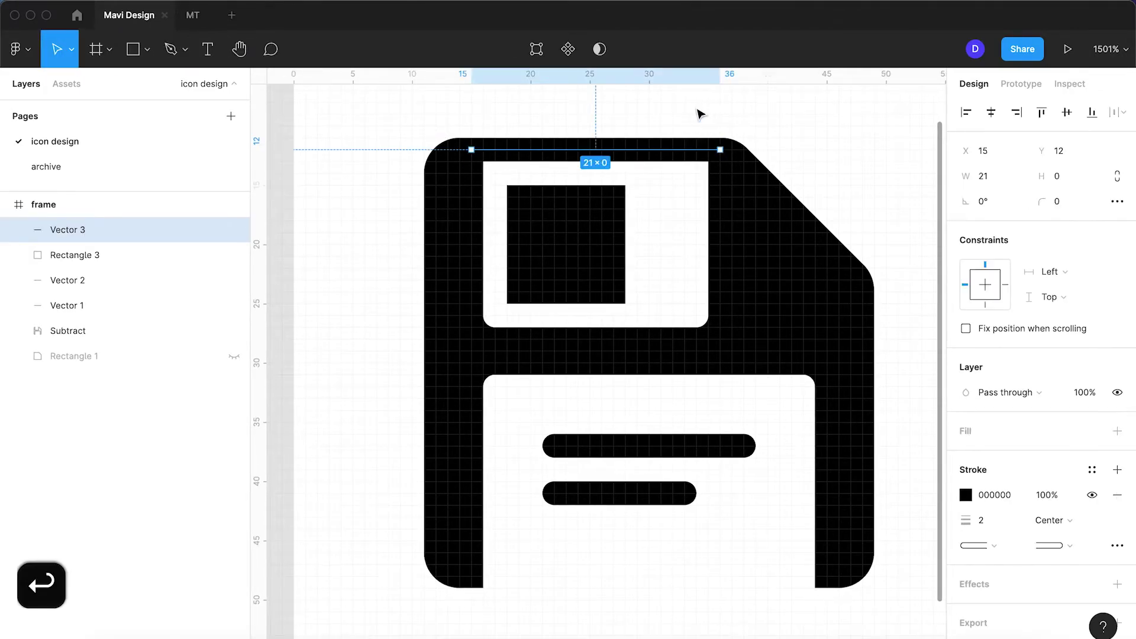
{"action": "left_click", "coordinate": [802, 119]}
- Duplicate the top closing line to Y 48 at the disk's lower edge and lengthen it across the lower cut-out
{"action": "scroll", "coordinate": [802, 119], "scroll_direction": "down", "scroll_amount": 5}
{"action": "scroll", "coordinate": [799, 120], "scroll_direction": "up", "scroll_amount": 2}
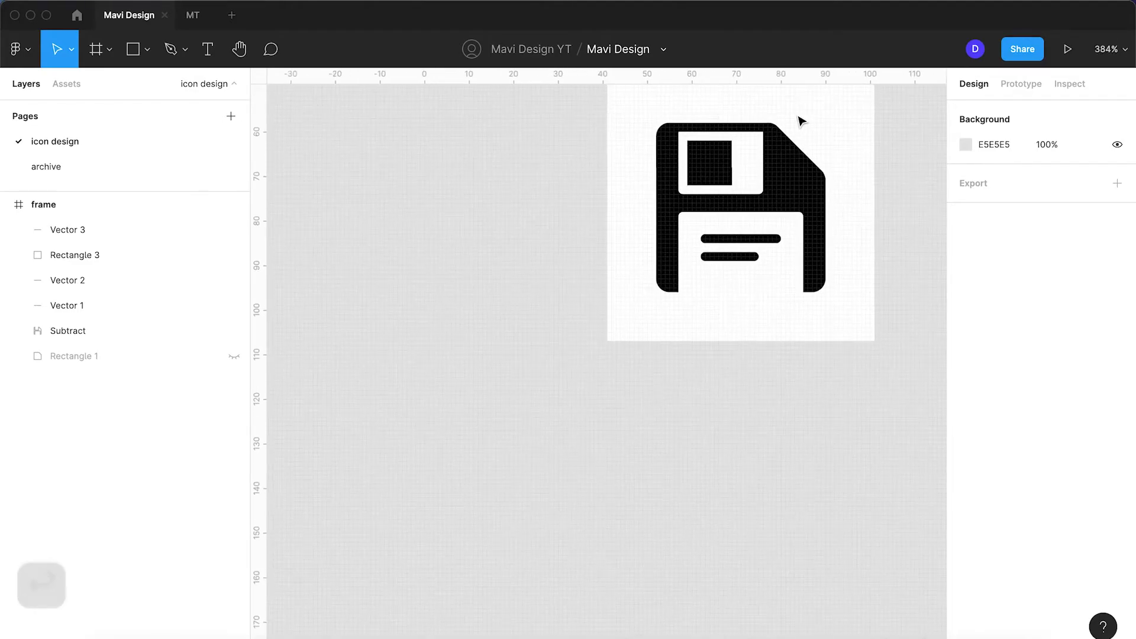
{"action": "scroll", "coordinate": [806, 261], "scroll_direction": "up", "scroll_amount": 5}
{"action": "scroll", "coordinate": [806, 261], "scroll_direction": "down", "scroll_amount": 2}
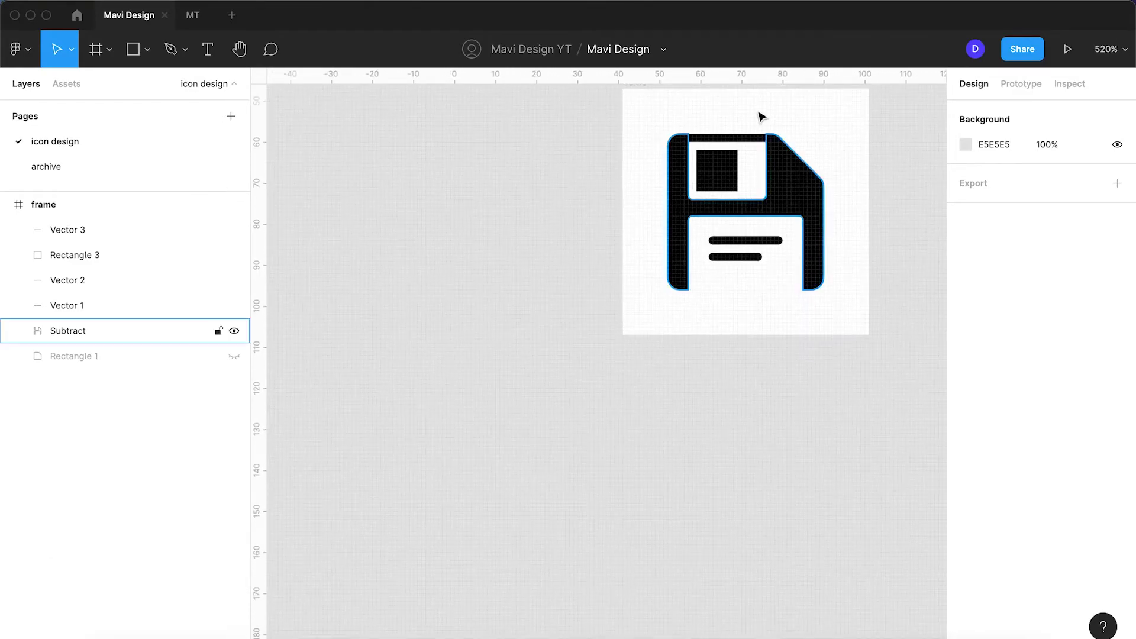
{"action": "left_click_drag", "start_coordinate": [749, 139], "coordinate": [776, 265]}
{"action": "scroll", "coordinate": [839, 315], "scroll_direction": "up", "scroll_amount": 3}
{"action": "double_click", "coordinate": [676, 267]}
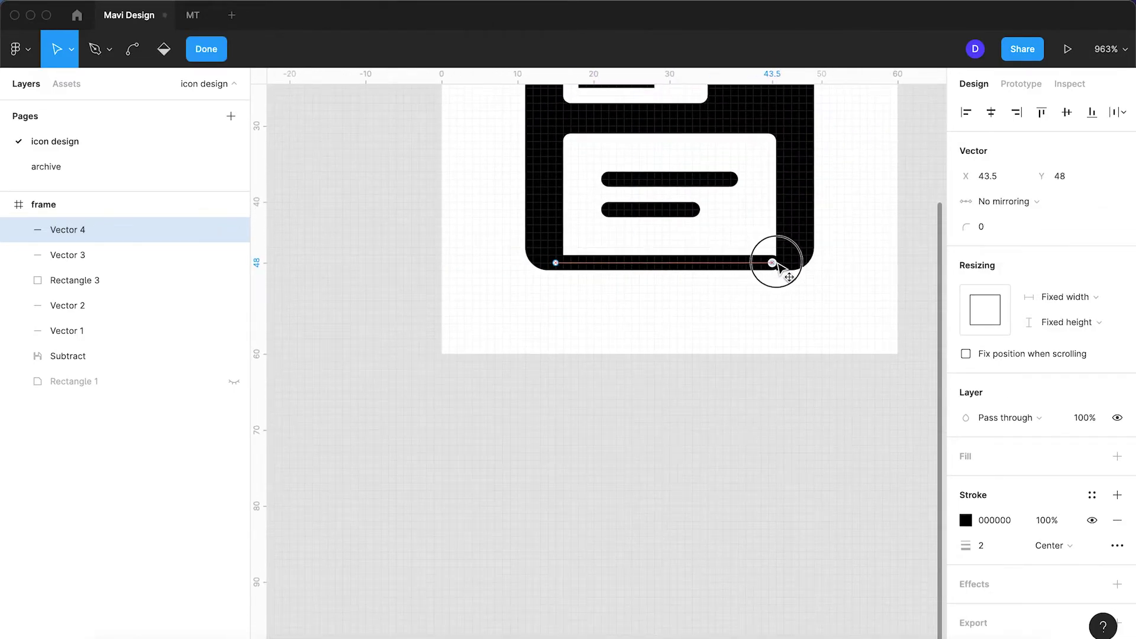
{"action": "key", "text": "Return"}
{"action": "scroll", "coordinate": [779, 325], "scroll_direction": "up", "scroll_amount": 4}
{"action": "scroll", "coordinate": [778, 325], "scroll_direction": "right", "scroll_amount": 2}
{"action": "left_click", "coordinate": [824, 325]}
- Set the corner radius of the upper cut-out rectangle nested inside the subtracted disk shape to 2
{"action": "scroll", "coordinate": [653, 186], "scroll_direction": "up", "scroll_amount": 3}
{"action": "left_click", "coordinate": [712, 207]}
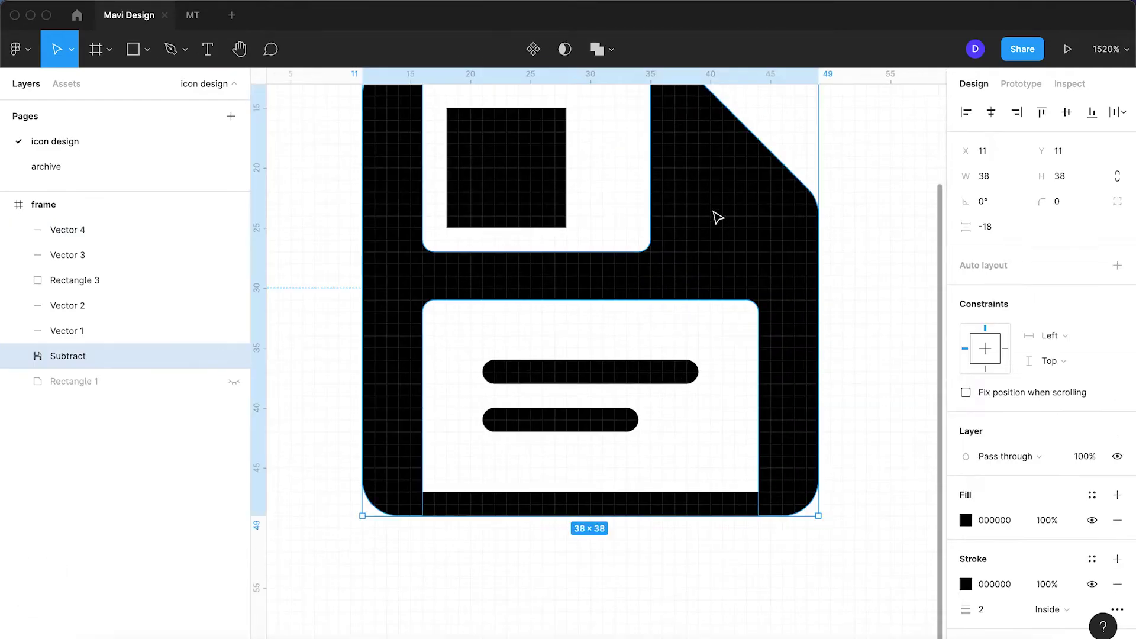
{"action": "scroll", "coordinate": [713, 304], "scroll_direction": "up", "scroll_amount": 3}
{"action": "double_click", "coordinate": [707, 339]}
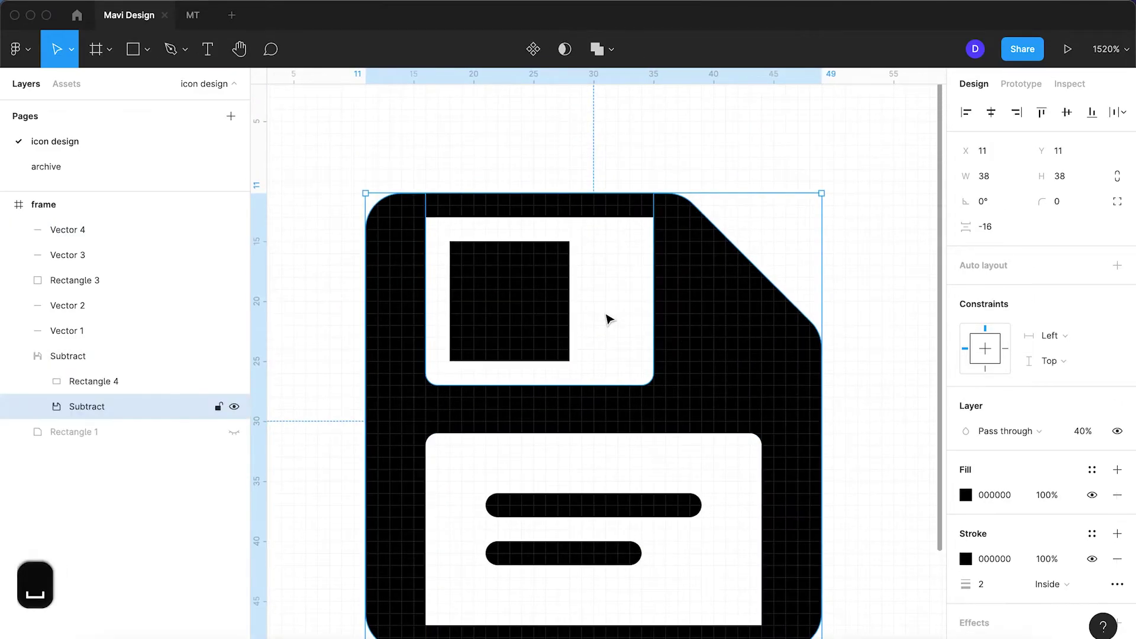
{"action": "left_click", "coordinate": [607, 316]}
{"action": "double_click", "coordinate": [713, 333]}
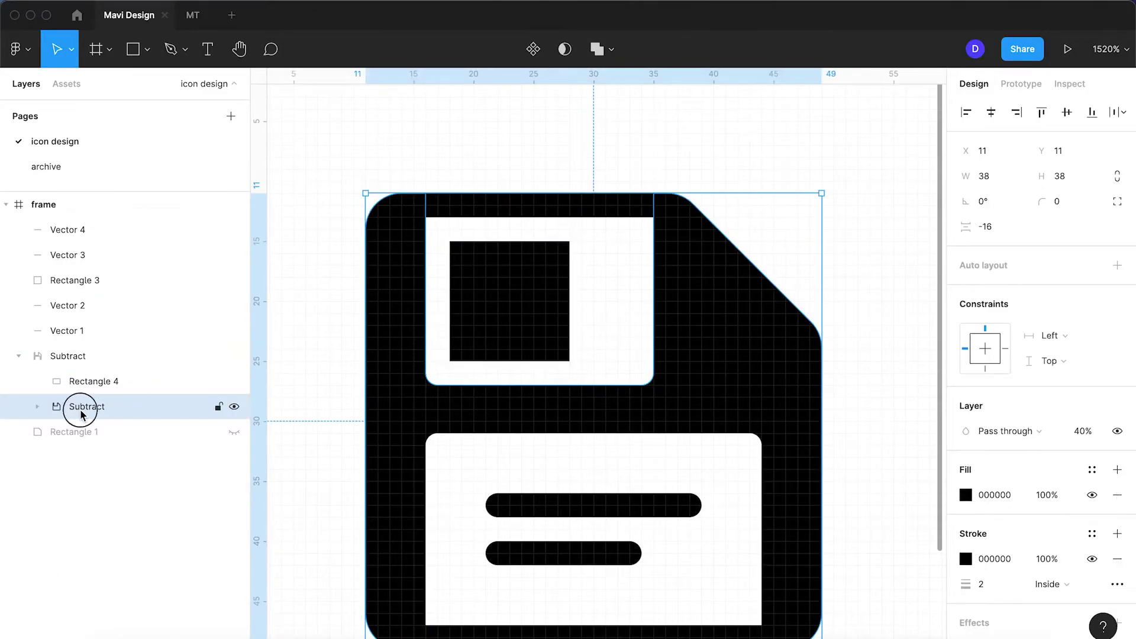
{"action": "left_click", "coordinate": [37, 406]}
{"action": "left_click", "coordinate": [116, 434]}
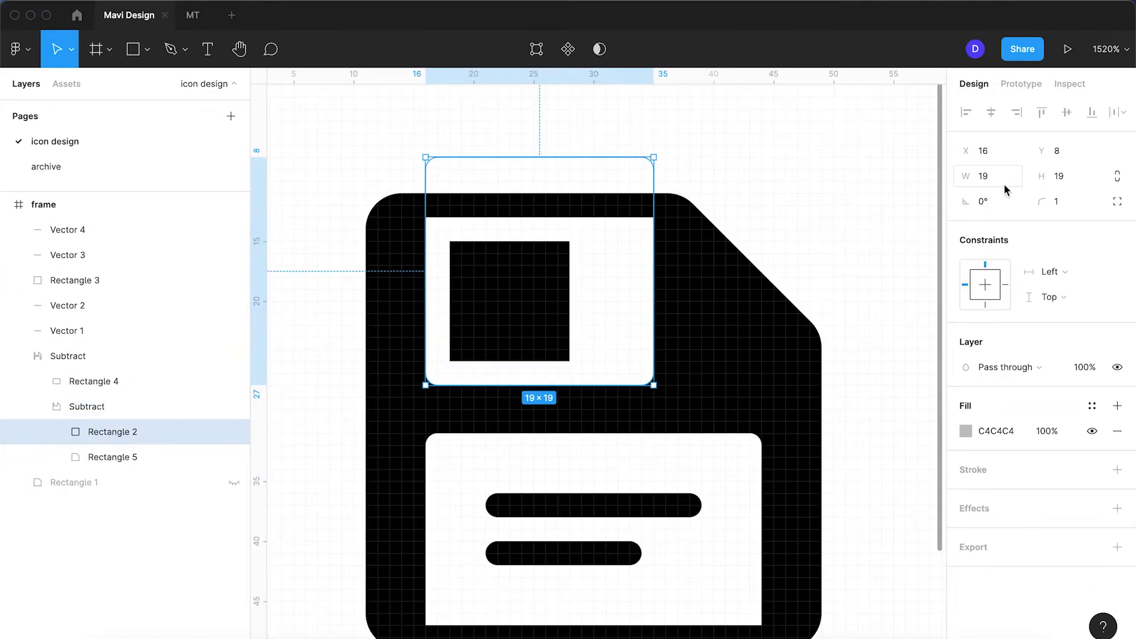
{"action": "key", "text": "Up"}
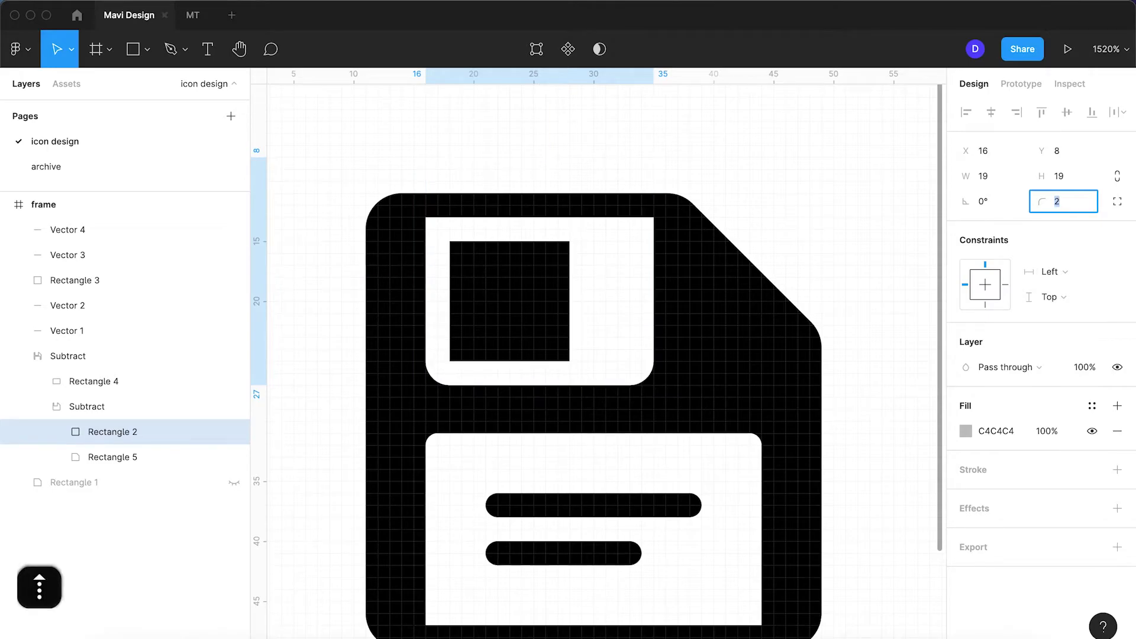
- Keep the upper cut-out's corner radius at 2 and set the lower cut-out rectangle's corner radius to 2 as well
{"action": "key", "text": "Up"}
{"action": "key", "text": "Down"}
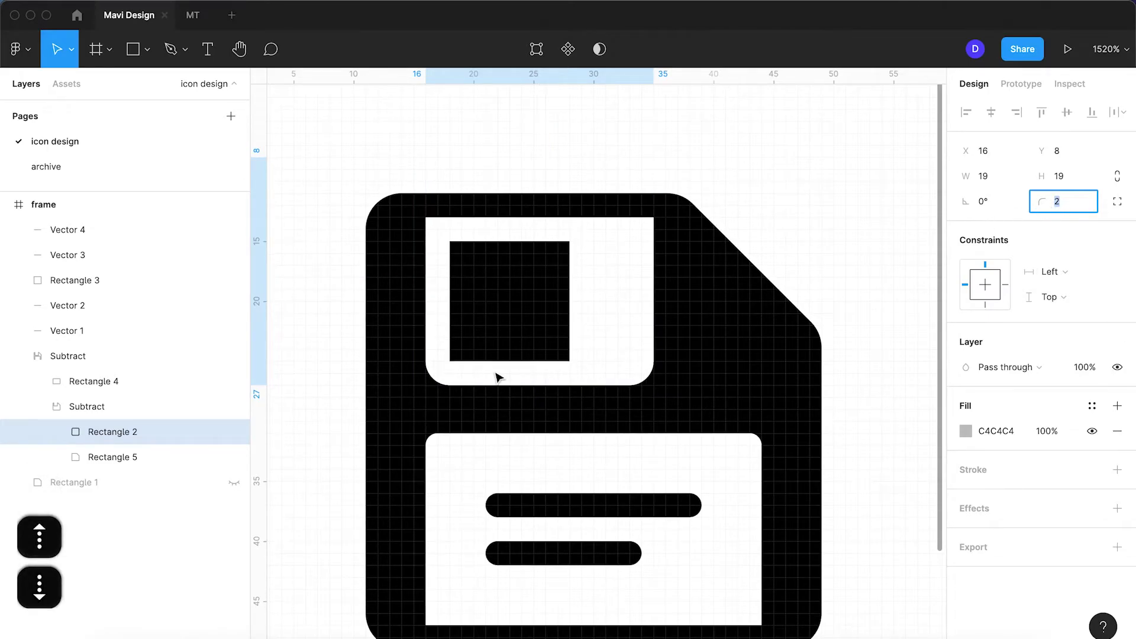
{"action": "key", "text": "Return"}
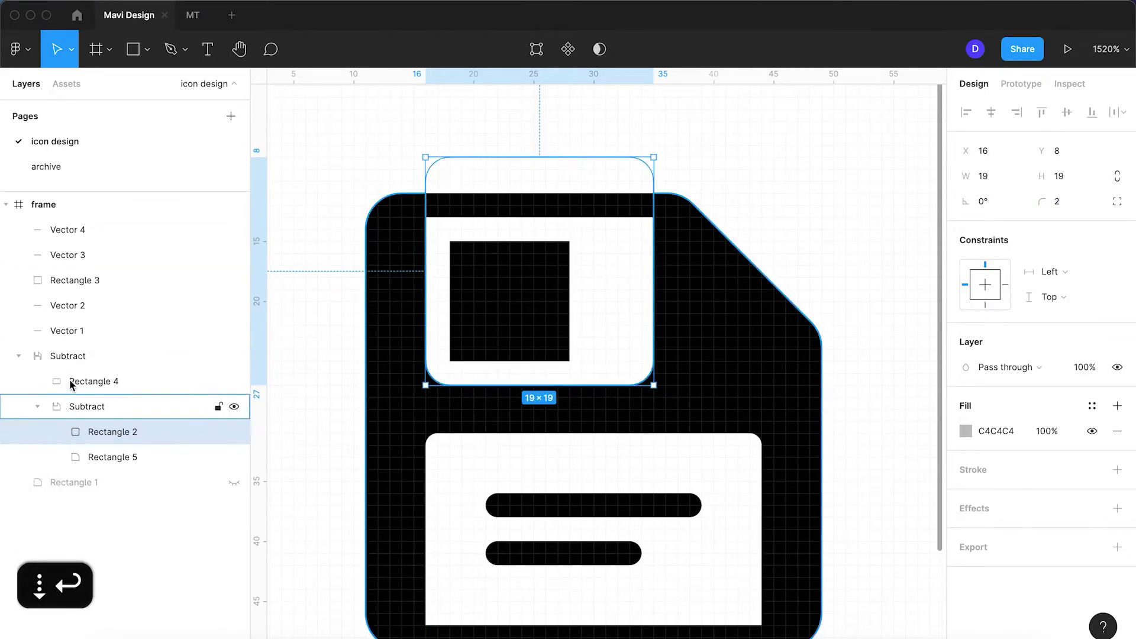
{"action": "left_click", "coordinate": [72, 364]}
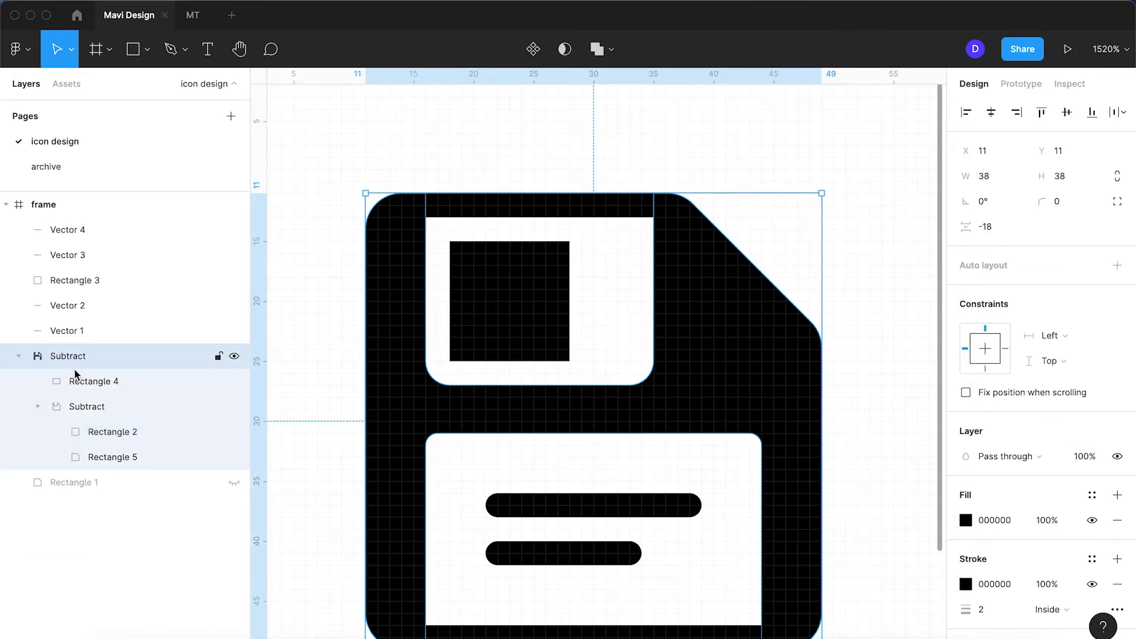
{"action": "left_click", "coordinate": [75, 379]}
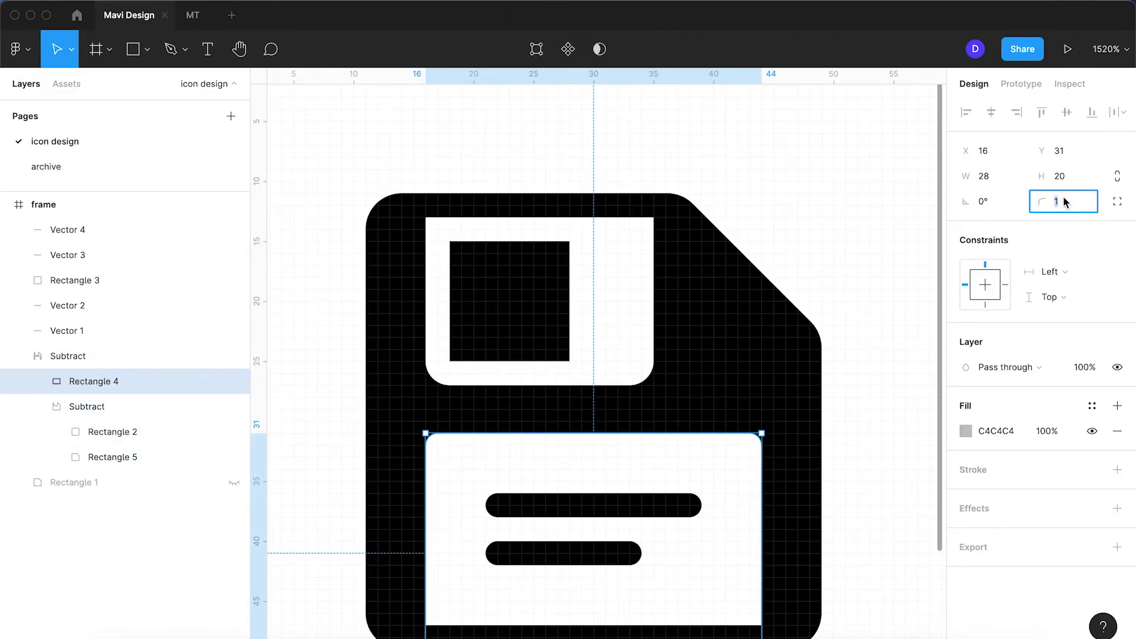
{"action": "key", "text": "Up"}
{"action": "key", "text": "Down"}
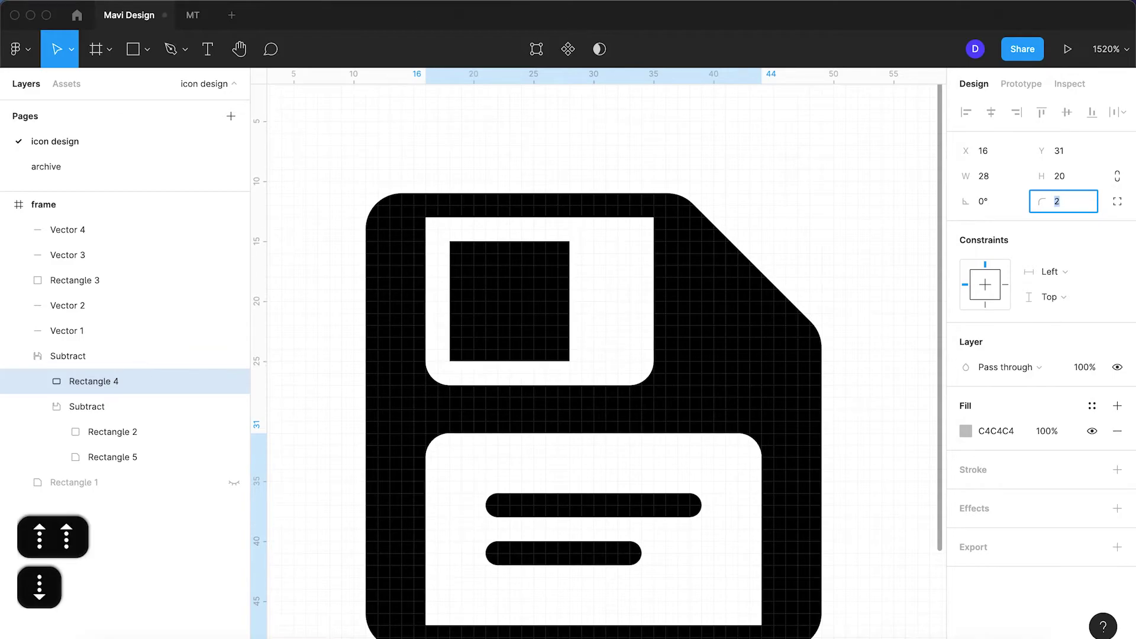
{"action": "key", "text": "Return"}
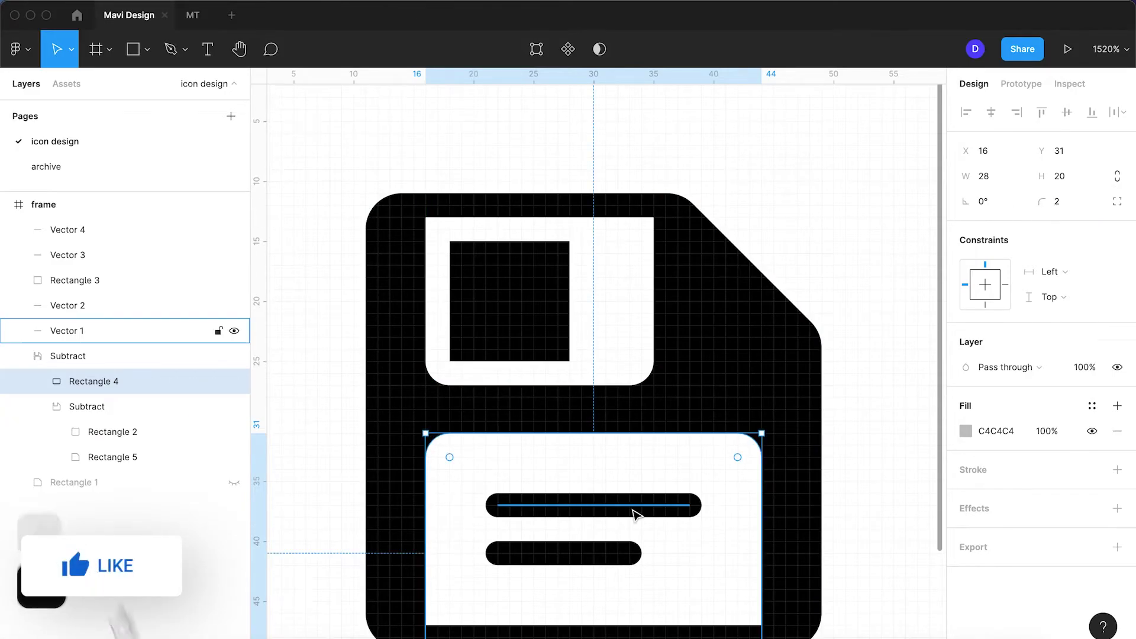
{"action": "left_click", "coordinate": [500, 338]}
{"action": "left_click", "coordinate": [841, 231]}
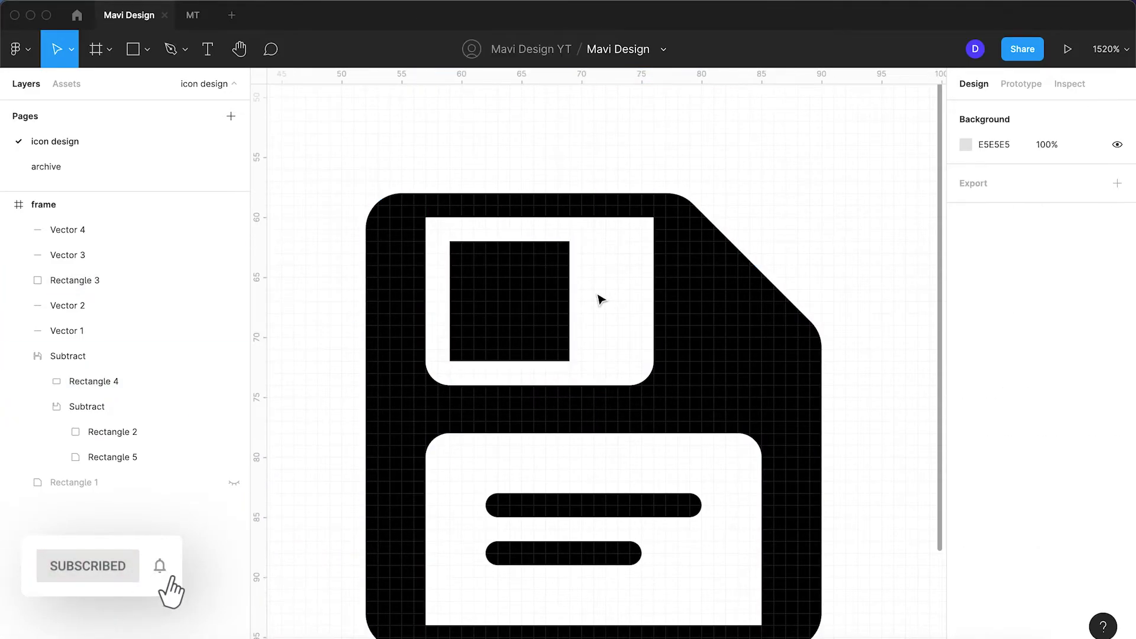
- Draw a 19 × 14 rectangle at X 16, Y 13 covering the disk's upper cut-out
{"action": "key", "text": "r"}
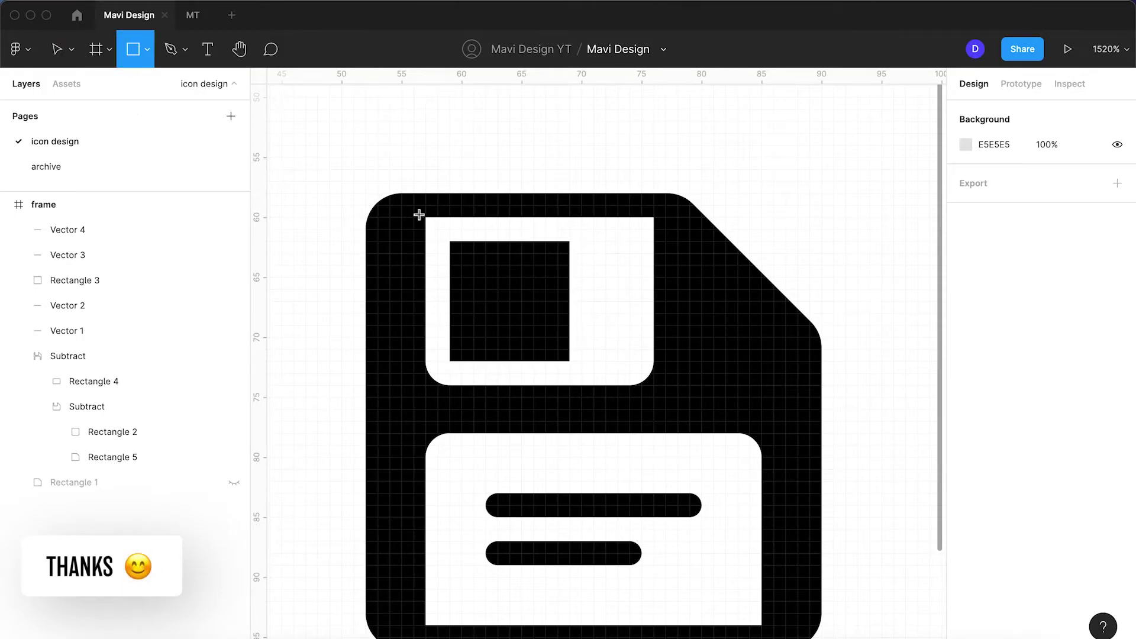
{"action": "left_click_drag", "start_coordinate": [438, 218], "coordinate": [654, 385]}
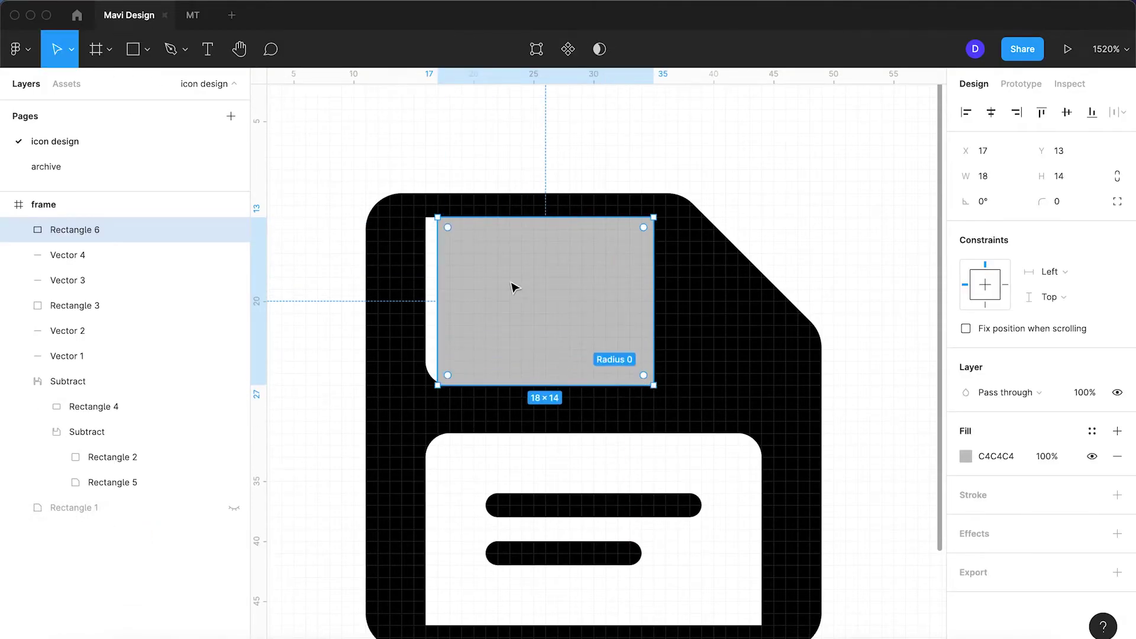
{"action": "left_click_drag", "start_coordinate": [435, 220], "coordinate": [431, 221]}
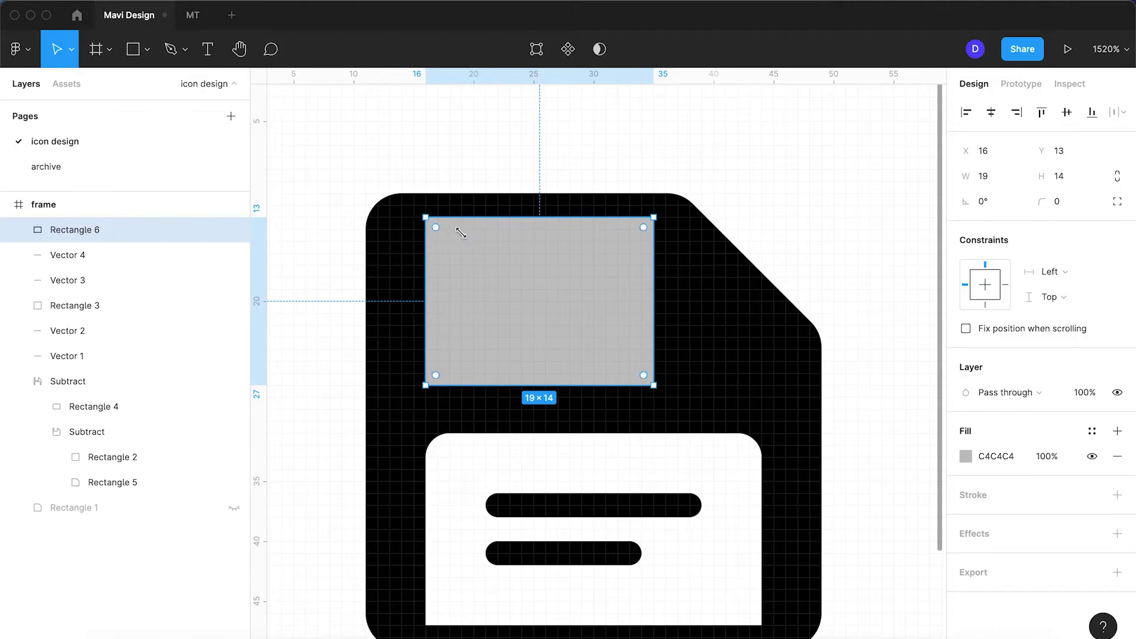
- Fill the rectangle over the upper cut-out with 000000, set its layer opacity to 40%, and send it to the back
{"action": "type", "text": "000000"}
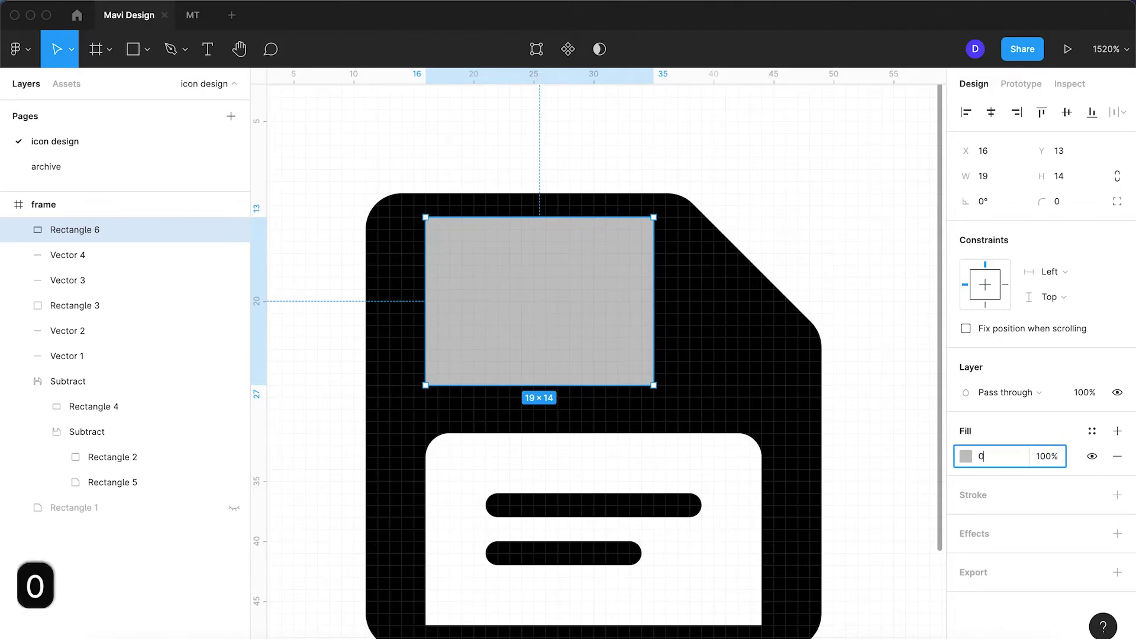
{"action": "key", "text": "Return"}
{"action": "type", "text": "40"}
{"action": "key", "text": "Return"}
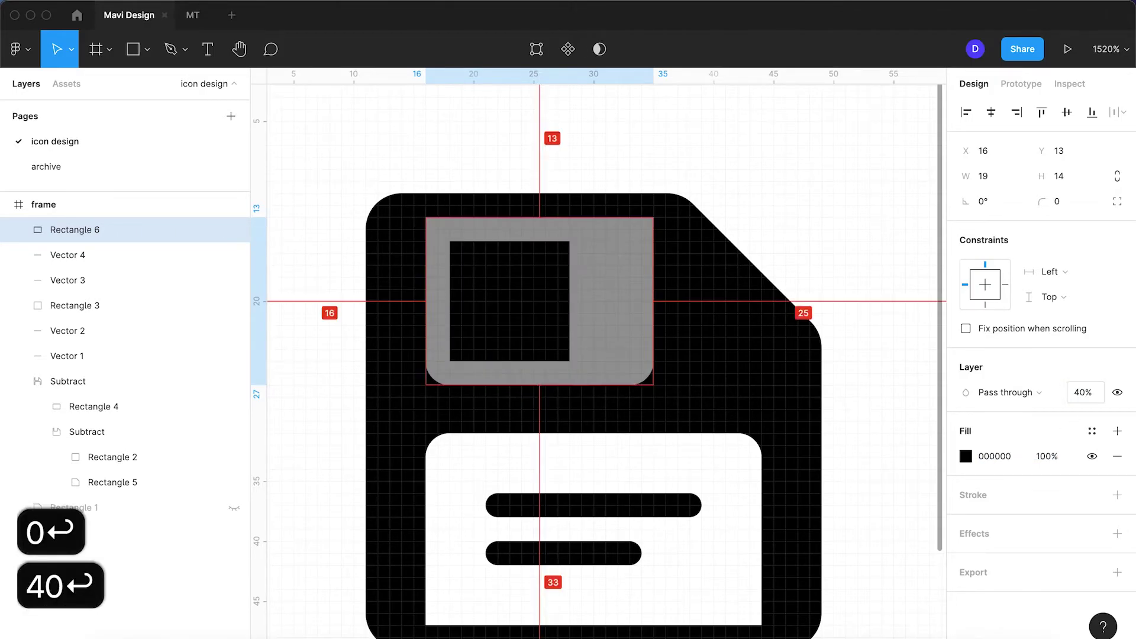
{"action": "key", "text": "alt+super+bracketleft"}
{"action": "left_click", "coordinate": [839, 246]}
{"action": "scroll", "coordinate": [840, 245], "scroll_direction": "down", "scroll_amount": 10}
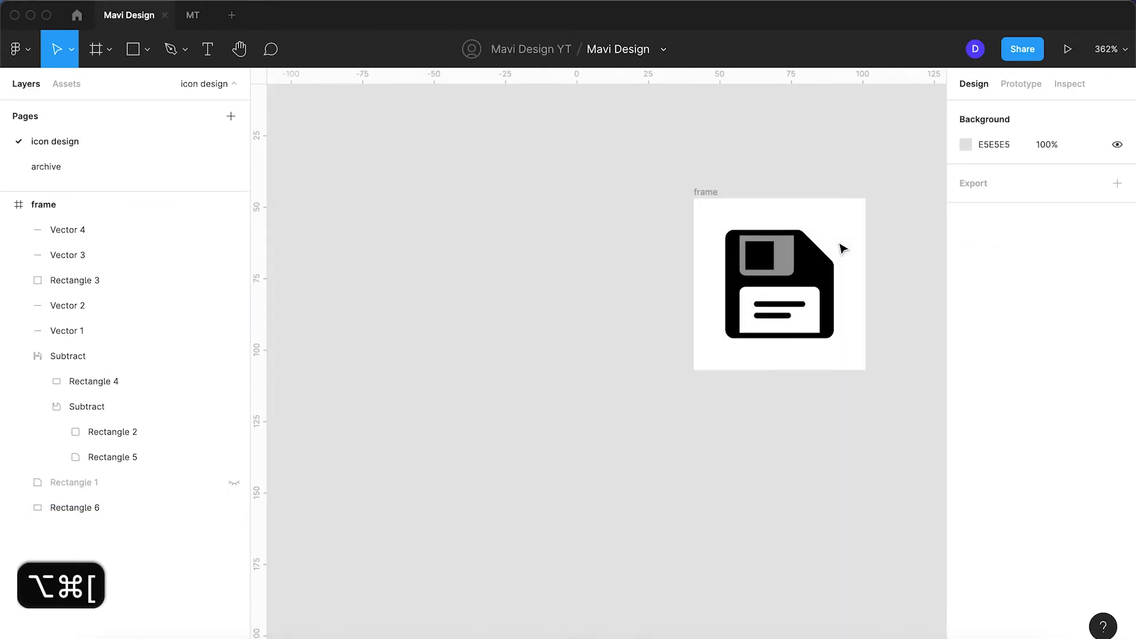
- Lower the layer opacity of the rectangle behind the upper cut-out to 20%
{"action": "scroll", "coordinate": [839, 245], "scroll_direction": "up", "scroll_amount": 8}
{"action": "left_click", "coordinate": [692, 287]}
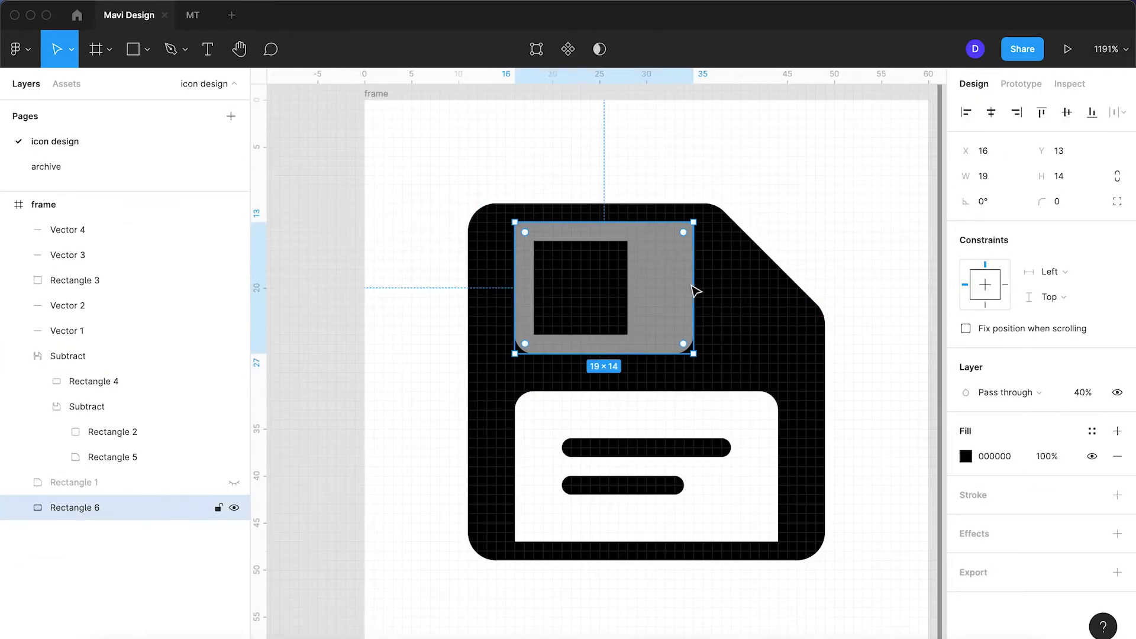
{"action": "left_click", "coordinate": [1078, 395]}
{"action": "type", "text": "2-"}
{"action": "key", "text": "BackSpace"}
{"action": "type", "text": "0"}
{"action": "key", "text": "Return"}
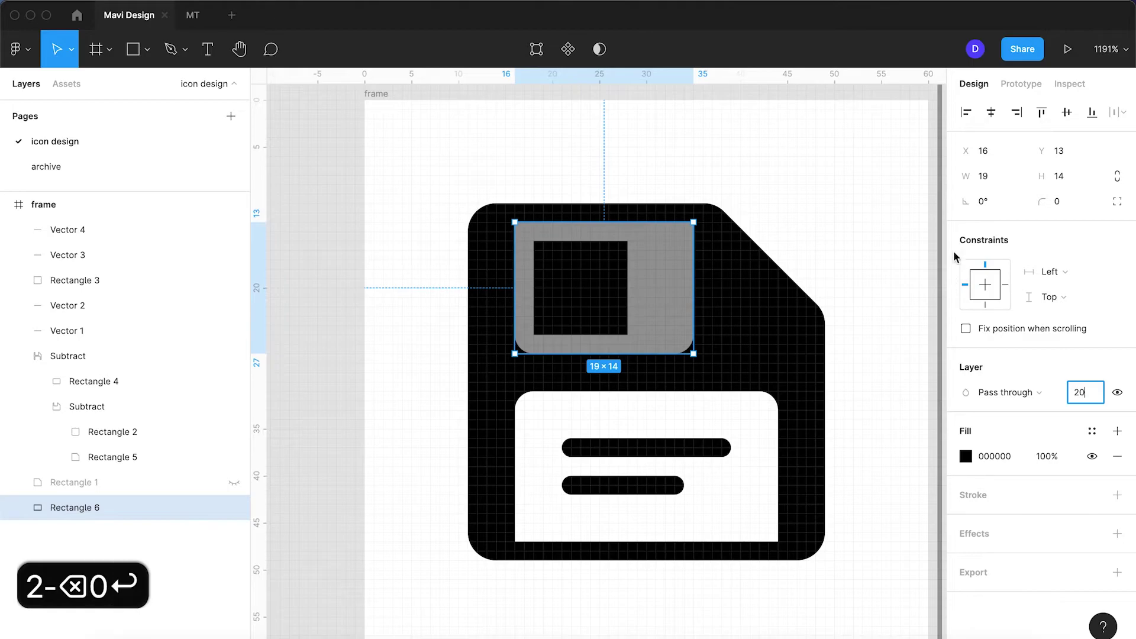
{"action": "left_click", "coordinate": [836, 223]}
{"action": "scroll", "coordinate": [840, 223], "scroll_direction": "down", "scroll_amount": 5}
{"action": "scroll", "coordinate": [840, 224], "scroll_direction": "down", "scroll_amount": 2}
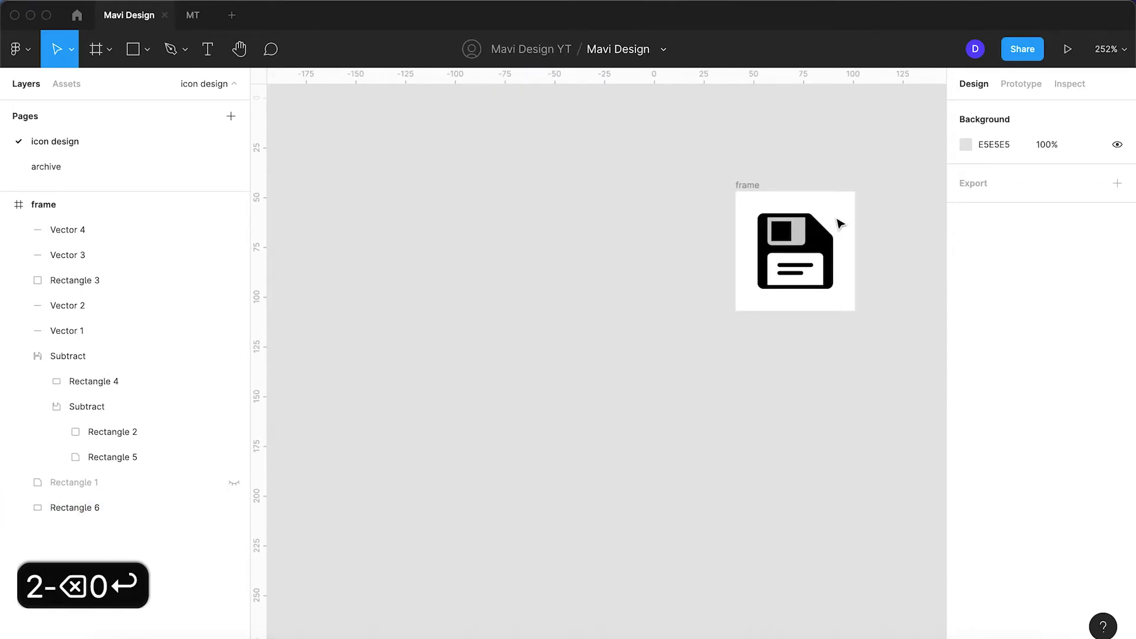
- Set the layer opacity of both text lines in the lower cut-out to 40%
{"action": "scroll", "coordinate": [840, 224], "scroll_direction": "up", "scroll_amount": 5}
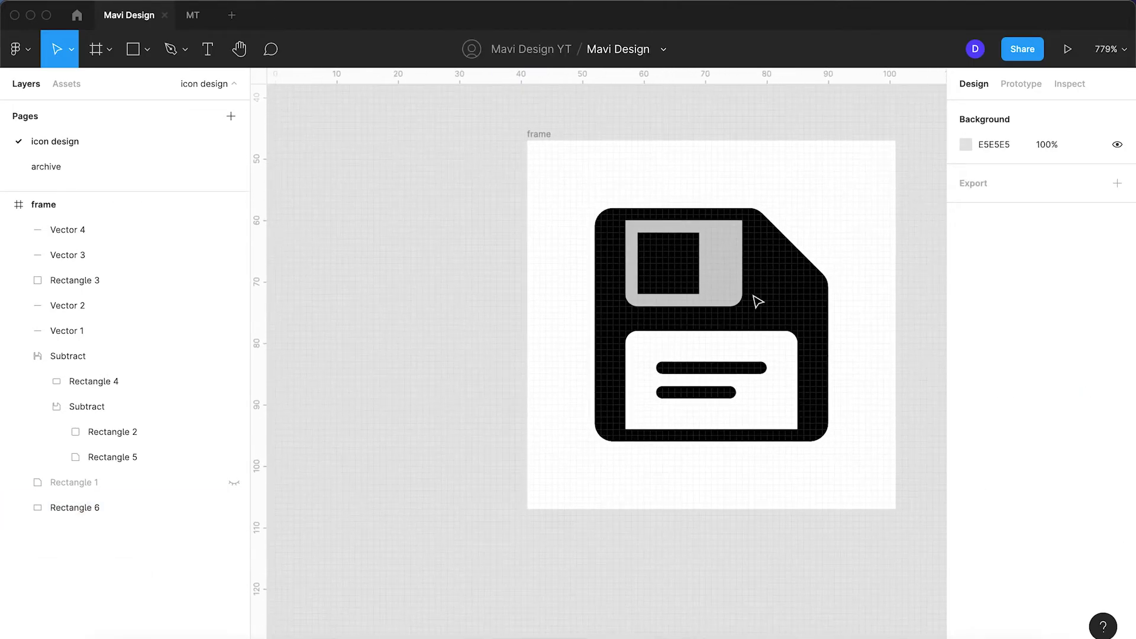
{"action": "left_click", "coordinate": [681, 392]}
{"action": "left_click", "coordinate": [685, 368], "text": "shift"}
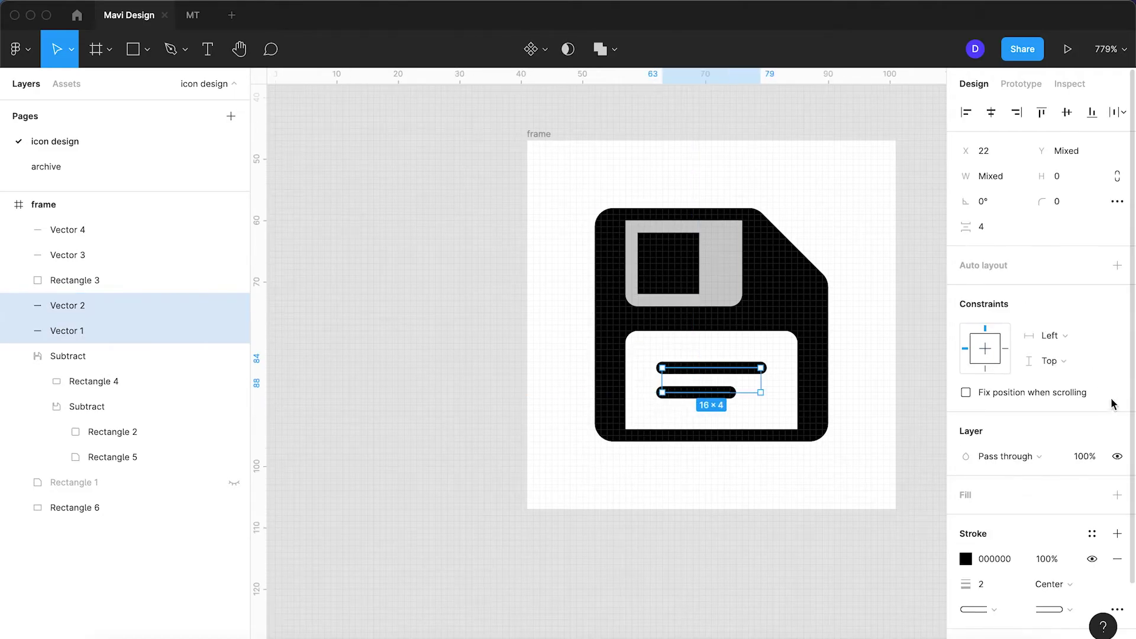
{"action": "type", "text": "40"}
{"action": "key", "text": "Return"}
{"action": "left_click", "coordinate": [717, 474]}
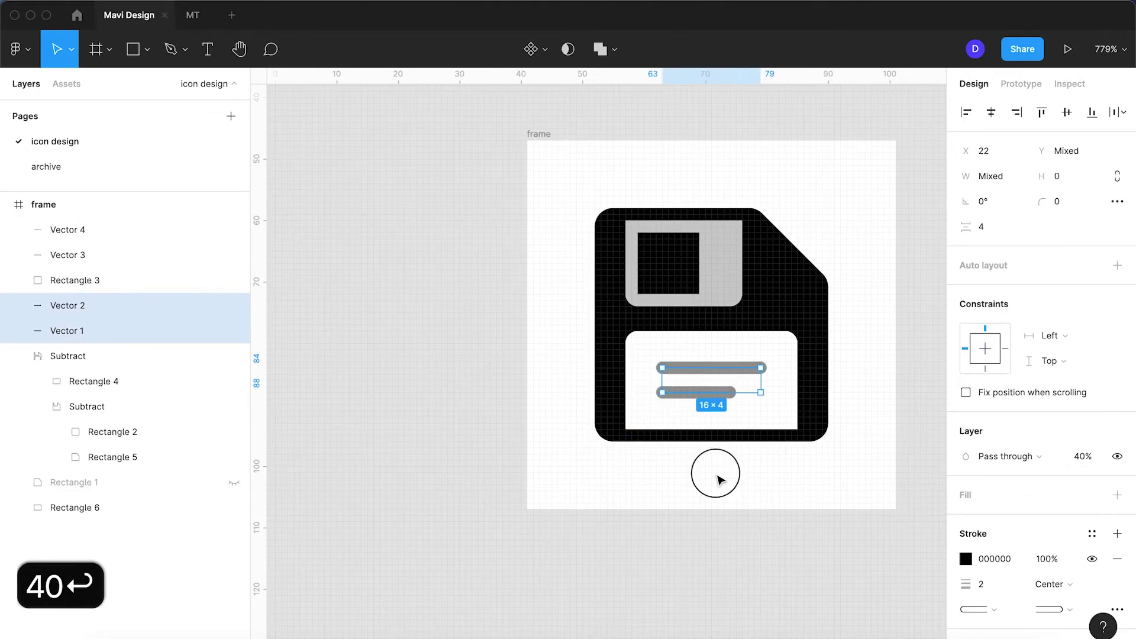
{"action": "scroll", "coordinate": [717, 474], "scroll_direction": "down", "scroll_amount": 6}
{"action": "scroll", "coordinate": [717, 476], "scroll_direction": "up", "scroll_amount": 6}
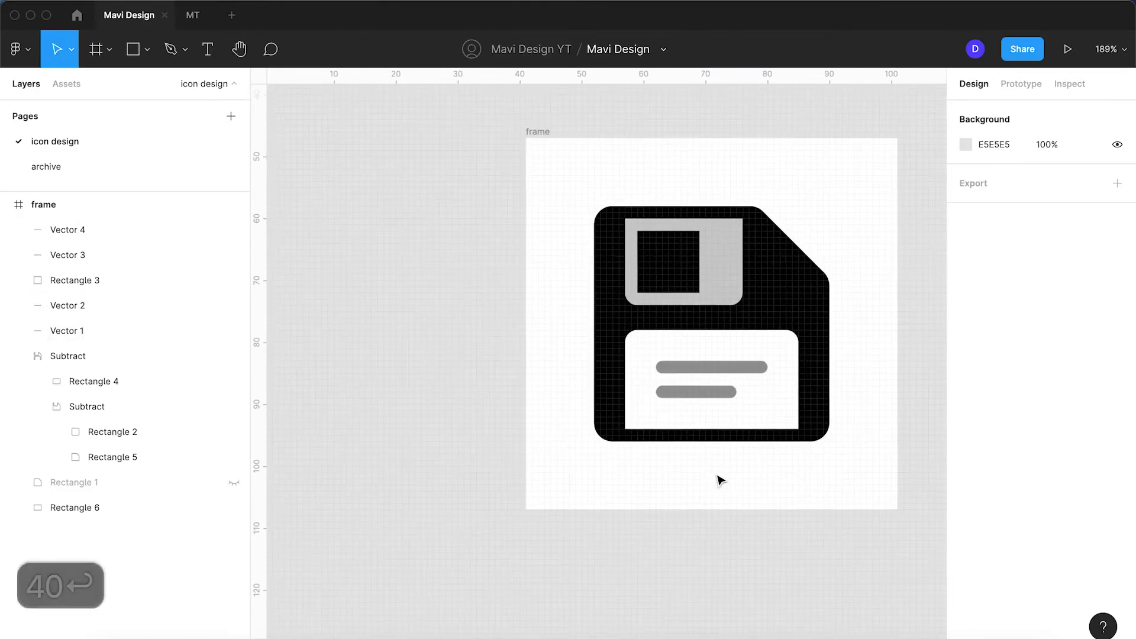
- Move the upper text line in the lower cut-out to X 20, Y 35
{"action": "left_click", "coordinate": [674, 367]}
{"action": "scroll", "coordinate": [672, 392], "scroll_direction": "up", "scroll_amount": 3}
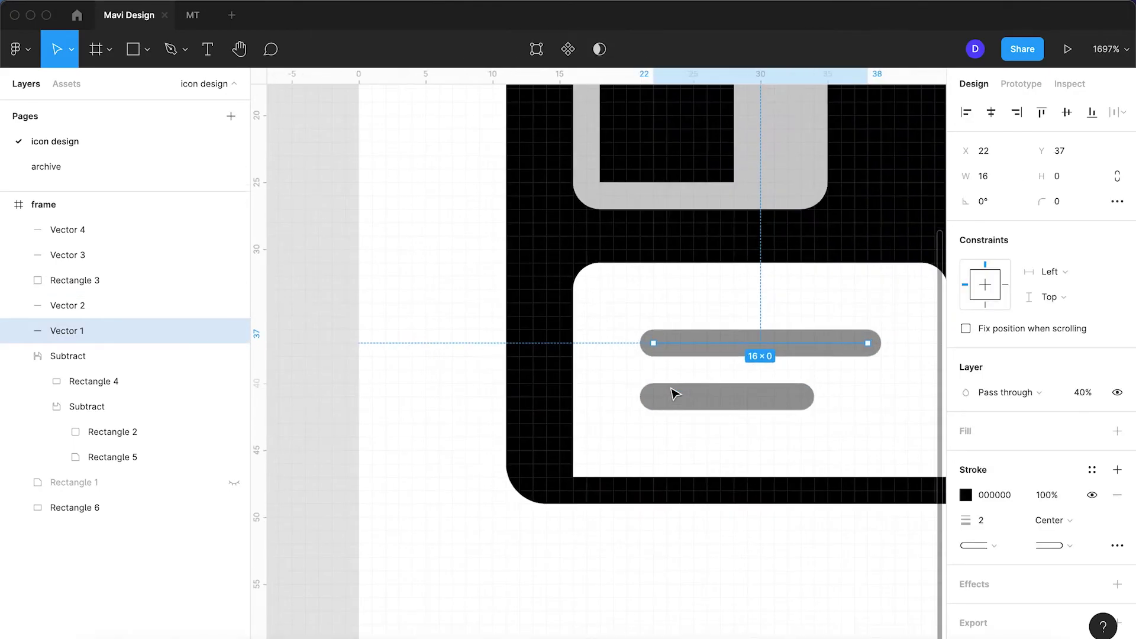
{"action": "key", "text": "Up"}
{"action": "key", "text": "Left"}
{"action": "key", "text": "Up"}
{"action": "key", "text": "Left"}
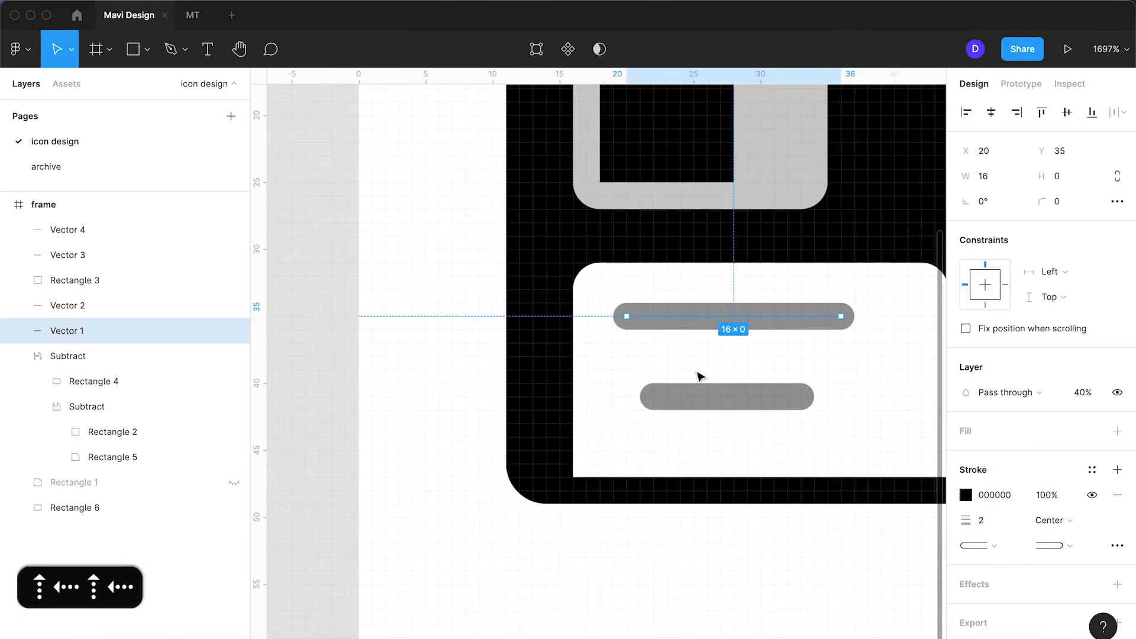
- Lengthen the upper text line by shifting its right end point to X 40
{"action": "scroll", "coordinate": [700, 376], "scroll_direction": "down", "scroll_amount": 2}
{"action": "double_click", "coordinate": [763, 338]}
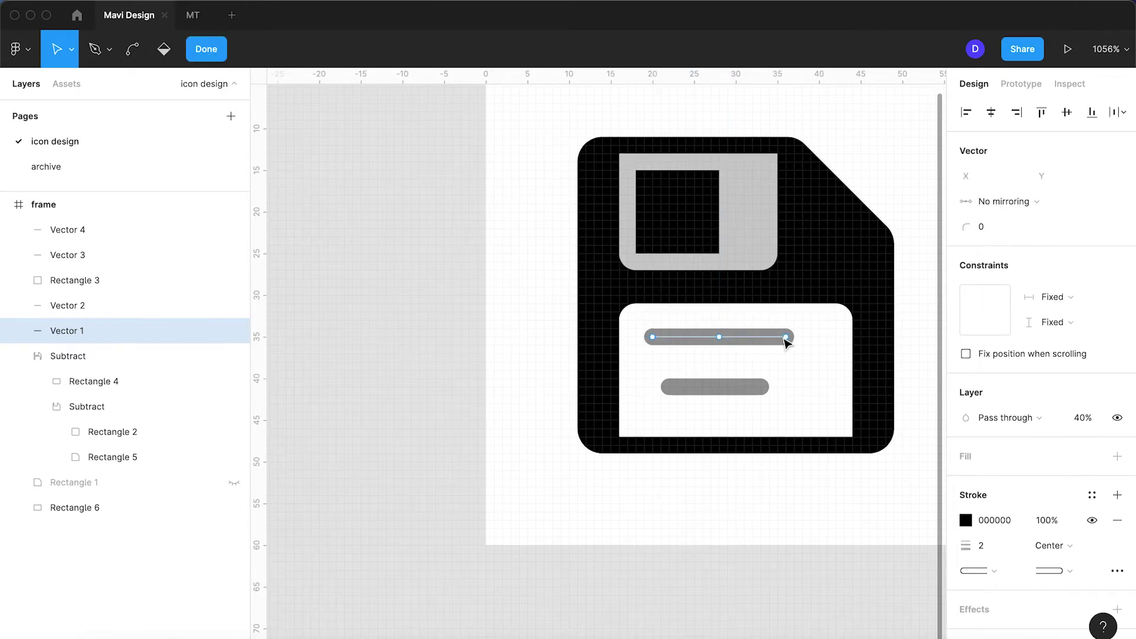
{"action": "left_click", "coordinate": [785, 337]}
{"action": "key", "text": "Right"}
{"action": "key", "text": "Right"}
{"action": "key", "text": "Right"}
{"action": "key", "text": "Right"}
{"action": "key", "text": "Return"}
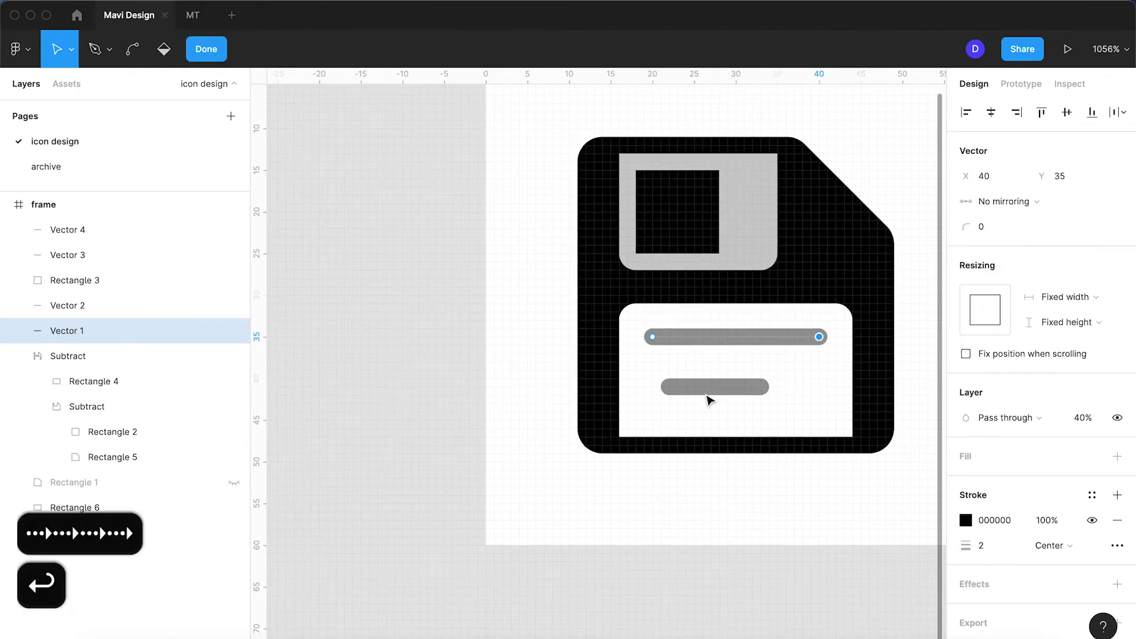
- Duplicate the upper text line down to Y 40 as a middle line and move the short line to Y 45
{"action": "left_click", "coordinate": [710, 387]}
{"action": "left_click", "coordinate": [713, 346]}
{"action": "left_click_drag", "start_coordinate": [713, 346], "coordinate": [717, 401]}
{"action": "left_click", "coordinate": [718, 401]}
{"action": "key", "text": "Down"}
{"action": "key", "text": "Down"}
{"action": "key", "text": "Down"}
{"action": "key", "text": "Down"}
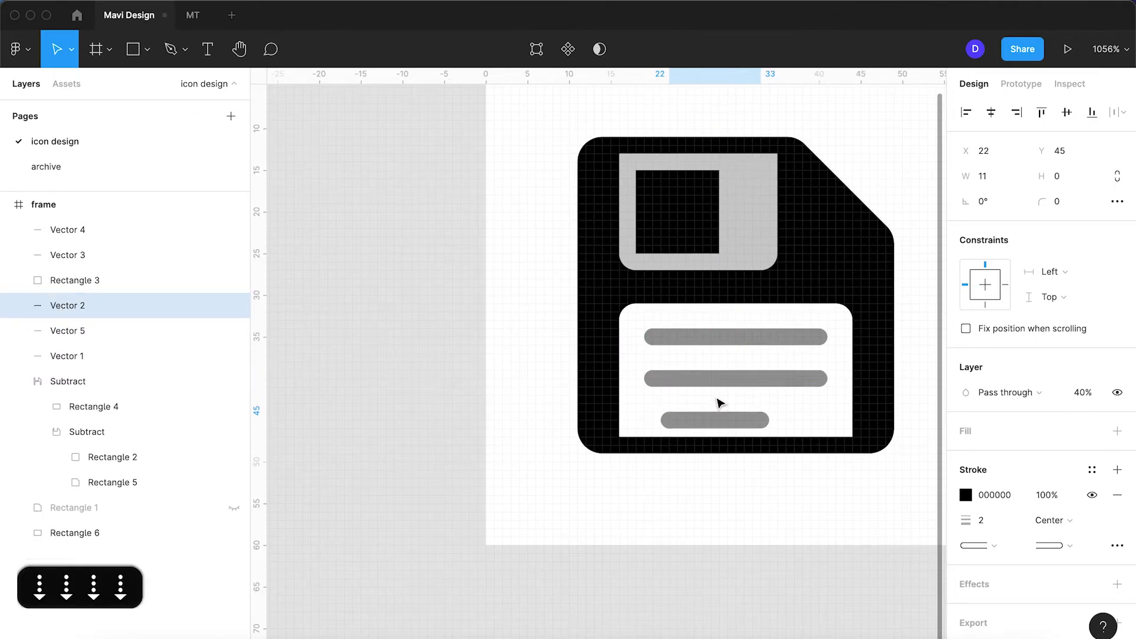
- Move the middle text line to Y 39 and the short bottom line to X 20, Y 43
{"action": "key", "text": "Up"}
{"action": "left_click", "coordinate": [707, 379]}
{"action": "key", "text": "Up"}
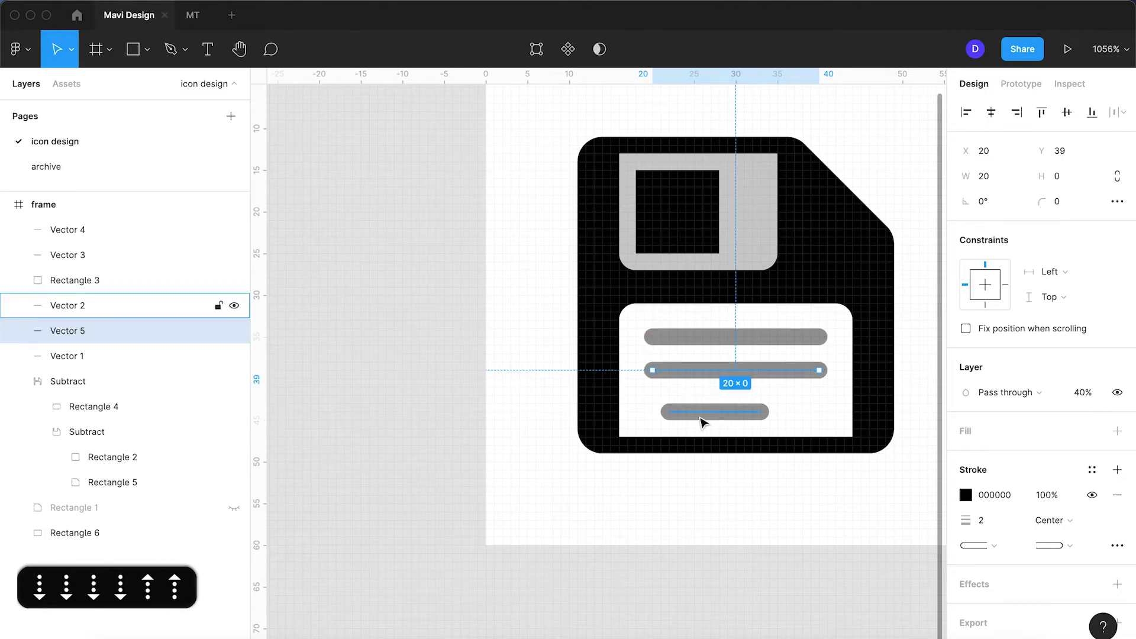
{"action": "left_click", "coordinate": [703, 421]}
{"action": "key", "text": "Up"}
{"action": "key", "text": "Left"}
{"action": "key", "text": "Left"}
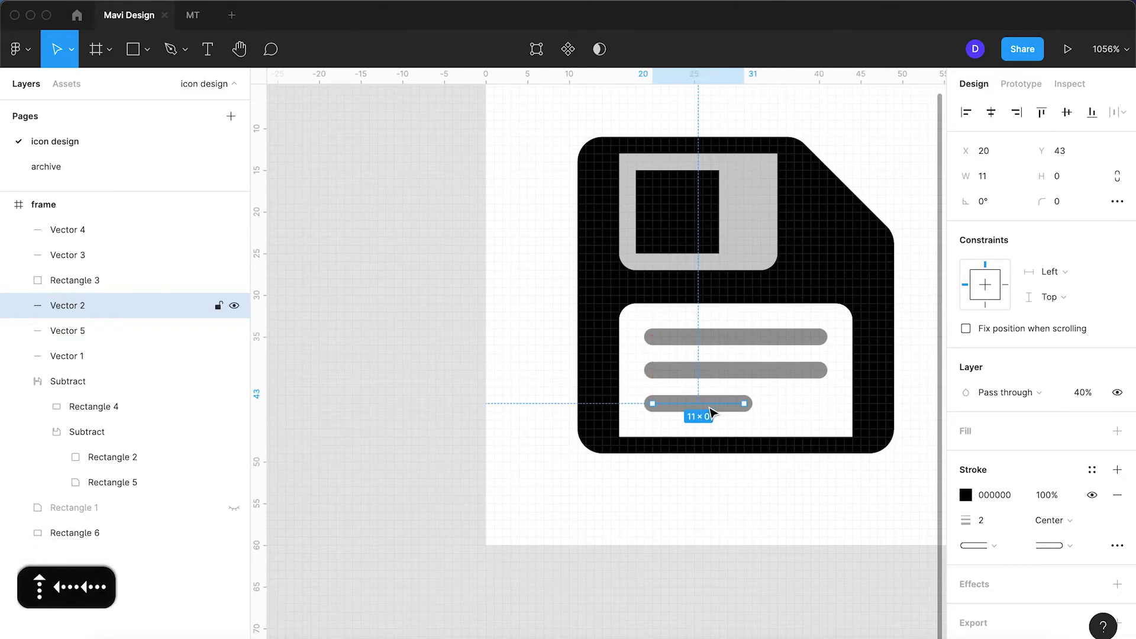
- Lengthen the short bottom text line by shifting its right end point to X 33
{"action": "double_click", "coordinate": [709, 408]}
{"action": "key", "text": "Right"}
{"action": "key", "text": "Right"}
{"action": "key", "text": "Return"}
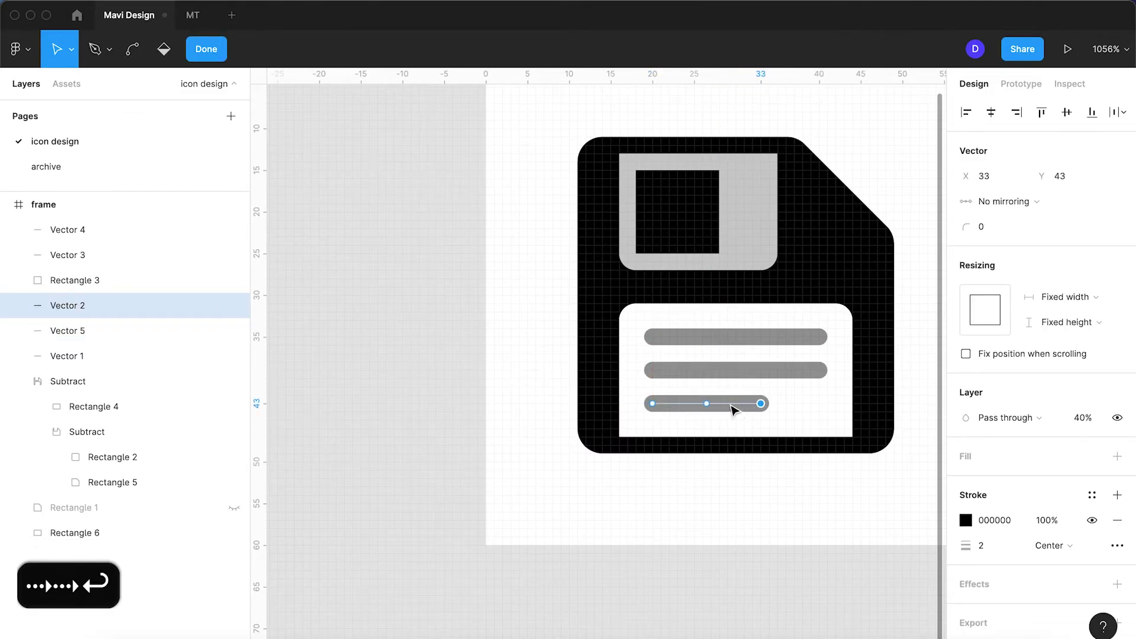
{"action": "left_click", "coordinate": [514, 374]}
{"action": "scroll", "coordinate": [515, 374], "scroll_direction": "down", "scroll_amount": 5}
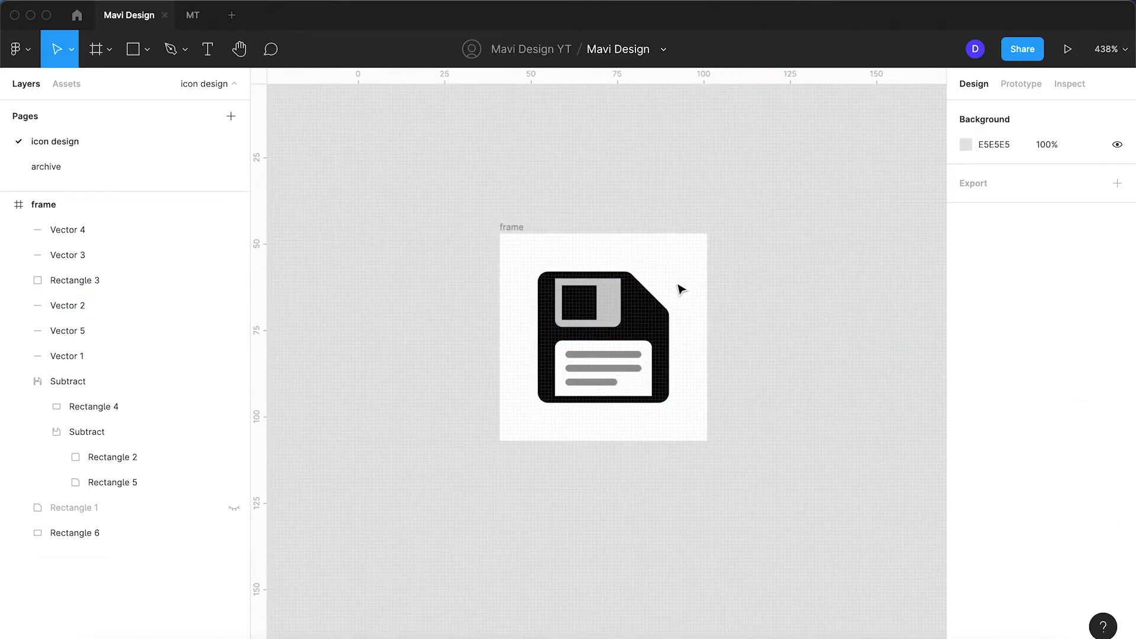
- Set the layer opacity of the rectangle behind the upper cut-out to 100%
{"action": "left_click", "coordinate": [607, 297]}
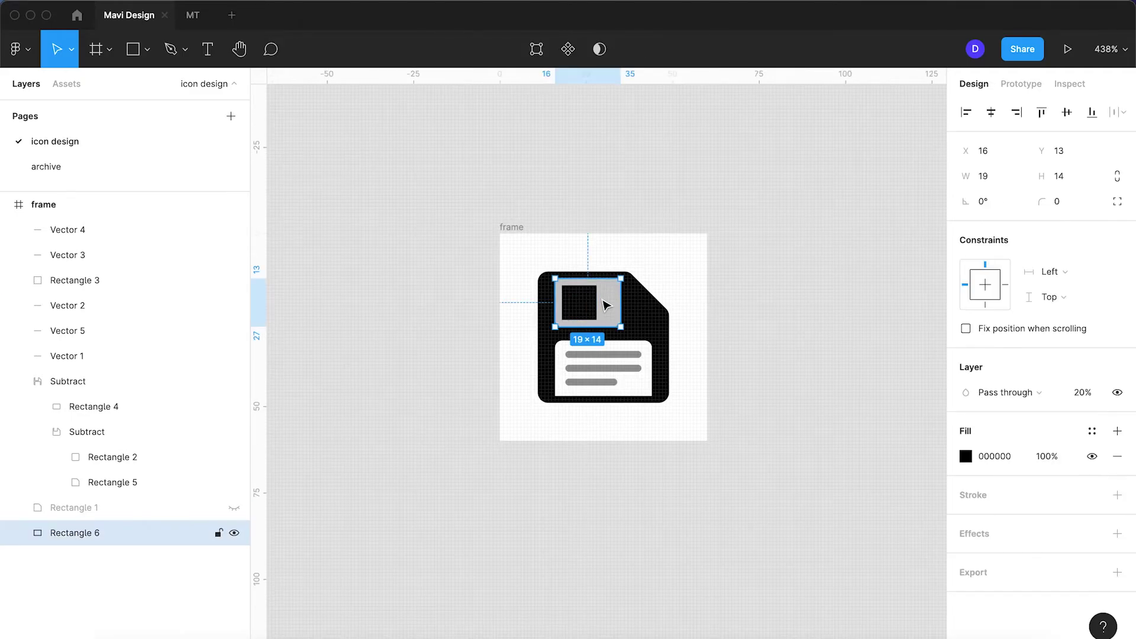
{"action": "scroll", "coordinate": [607, 306], "scroll_direction": "up", "scroll_amount": 5}
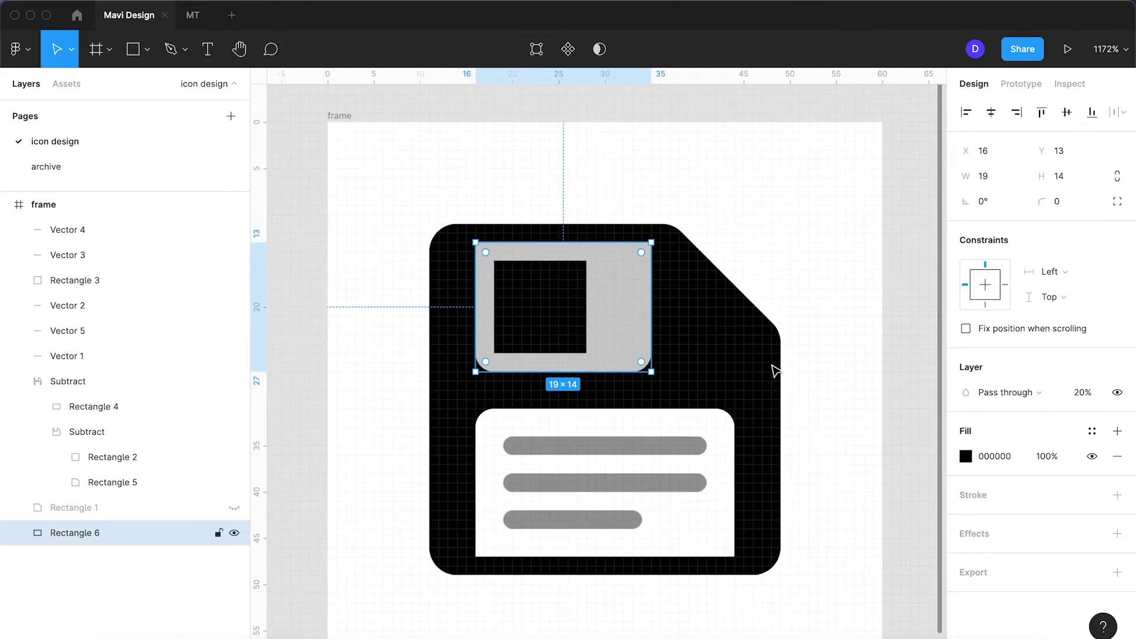
{"action": "left_click", "coordinate": [965, 456]}
{"action": "left_click", "coordinate": [965, 457]}
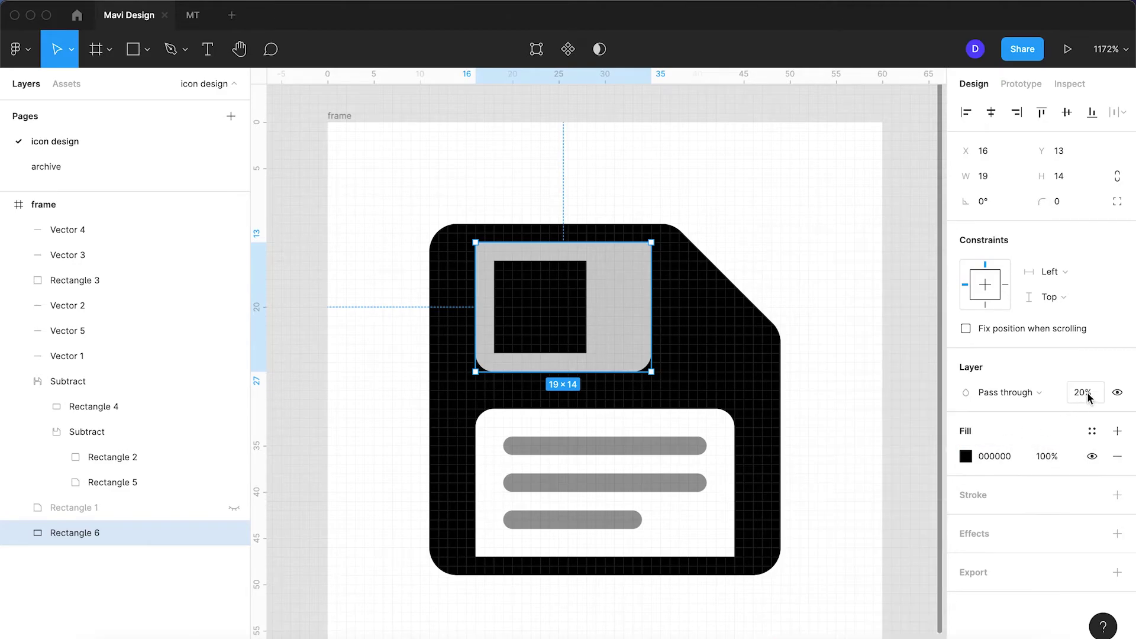
{"action": "type", "text": "100"}
{"action": "key", "text": "Return"}
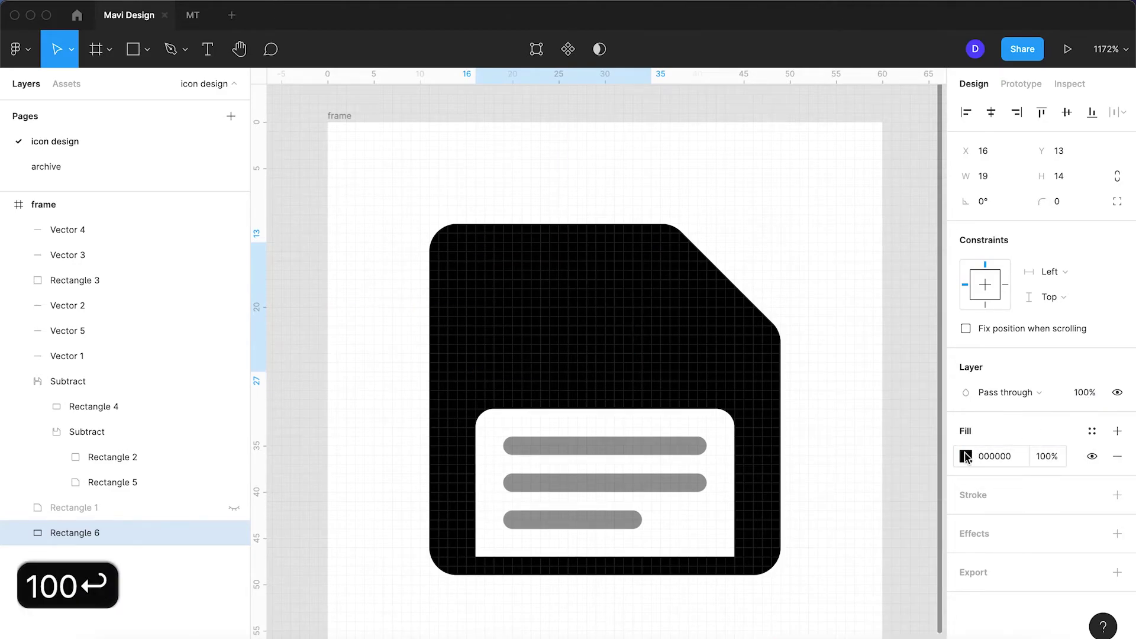
- Change the shutter rectangle's fill to a radial gradient with a grey start stop and an E2E2E2 end stop at 100% opacity
{"action": "left_click", "coordinate": [965, 456]}
{"action": "left_click", "coordinate": [781, 248]}
{"action": "left_click", "coordinate": [799, 284]}
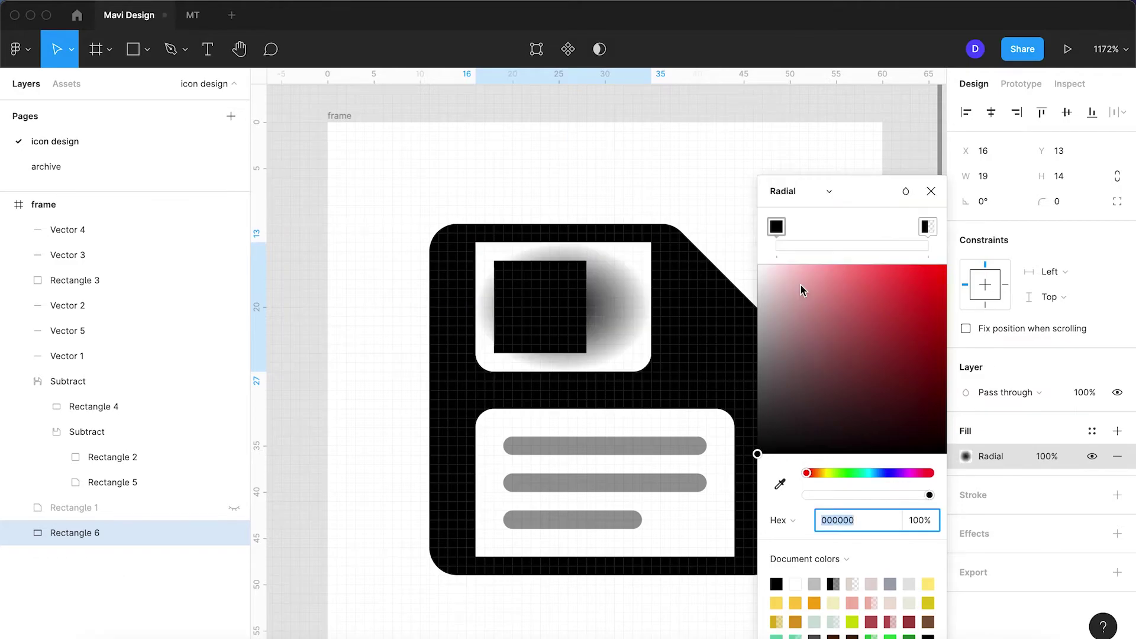
{"action": "left_click_drag", "start_coordinate": [781, 404], "coordinate": [727, 373]}
{"action": "left_click", "coordinate": [927, 227]}
{"action": "left_click_drag", "start_coordinate": [811, 309], "coordinate": [701, 287]}
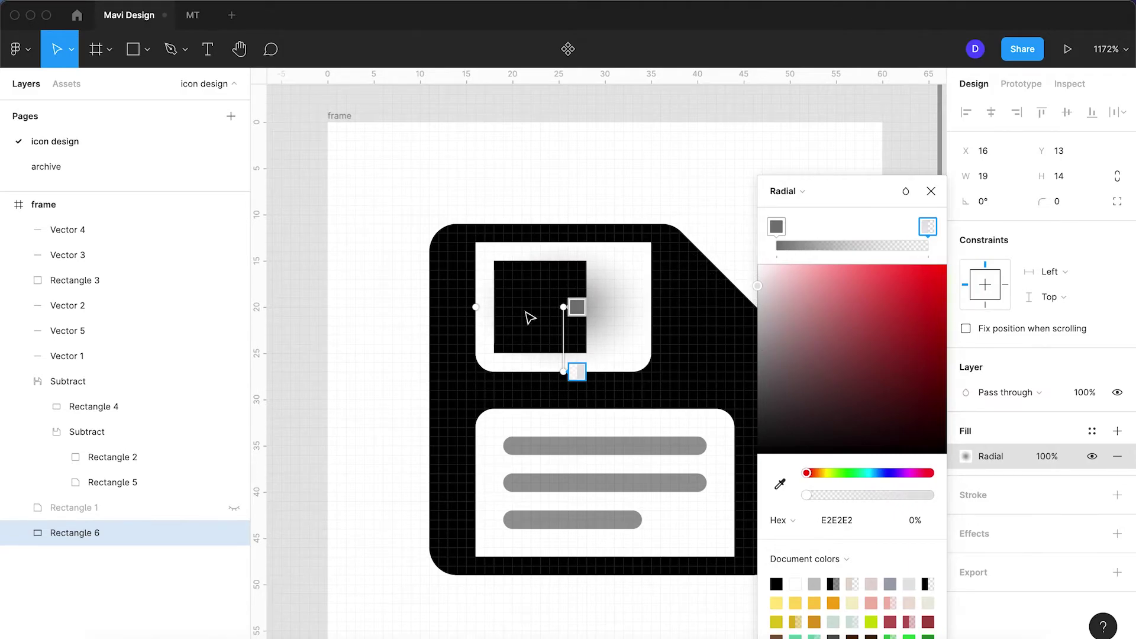
{"action": "left_click_drag", "start_coordinate": [826, 499], "coordinate": [977, 515]}
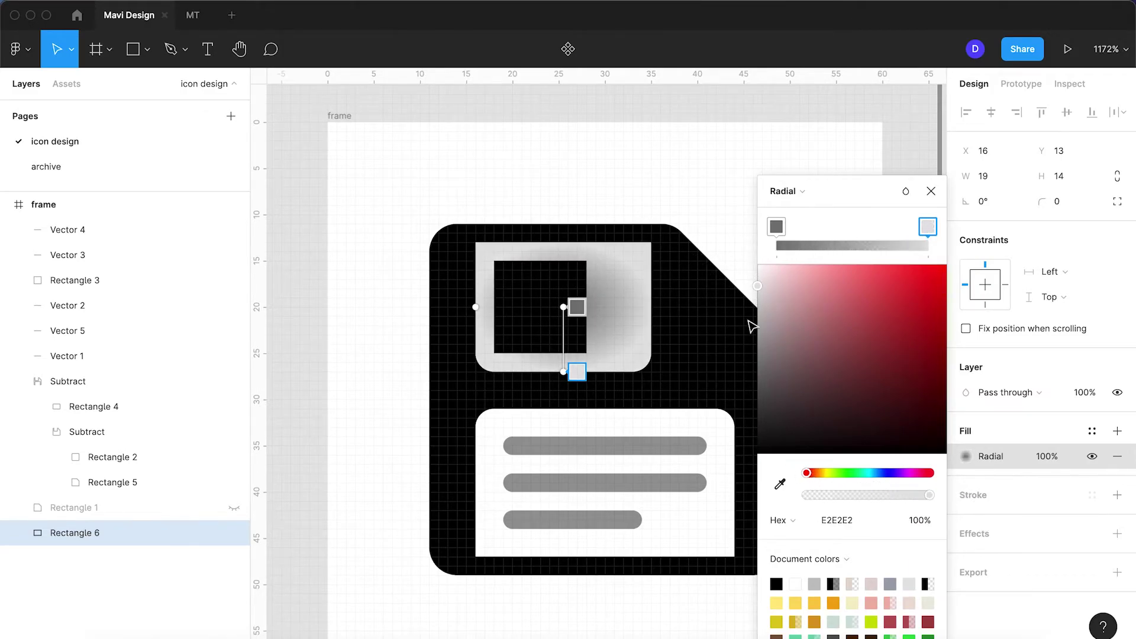
- Recolour the shutter gradient from light grey to 868686 and stretch it diagonally from the shutter's upper-left corner to its lower-right corner
{"action": "left_click", "coordinate": [776, 225]}
{"action": "left_click_drag", "start_coordinate": [765, 333], "coordinate": [720, 373]}
{"action": "left_click_drag", "start_coordinate": [559, 308], "coordinate": [476, 248]}
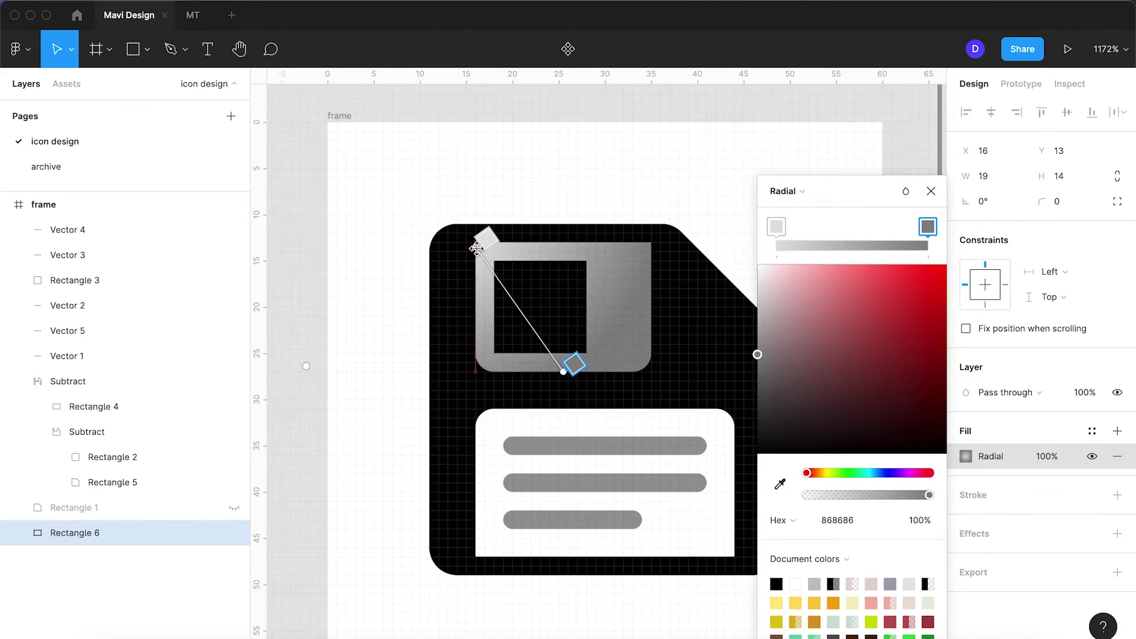
{"action": "left_click_drag", "start_coordinate": [307, 363], "coordinate": [345, 349]}
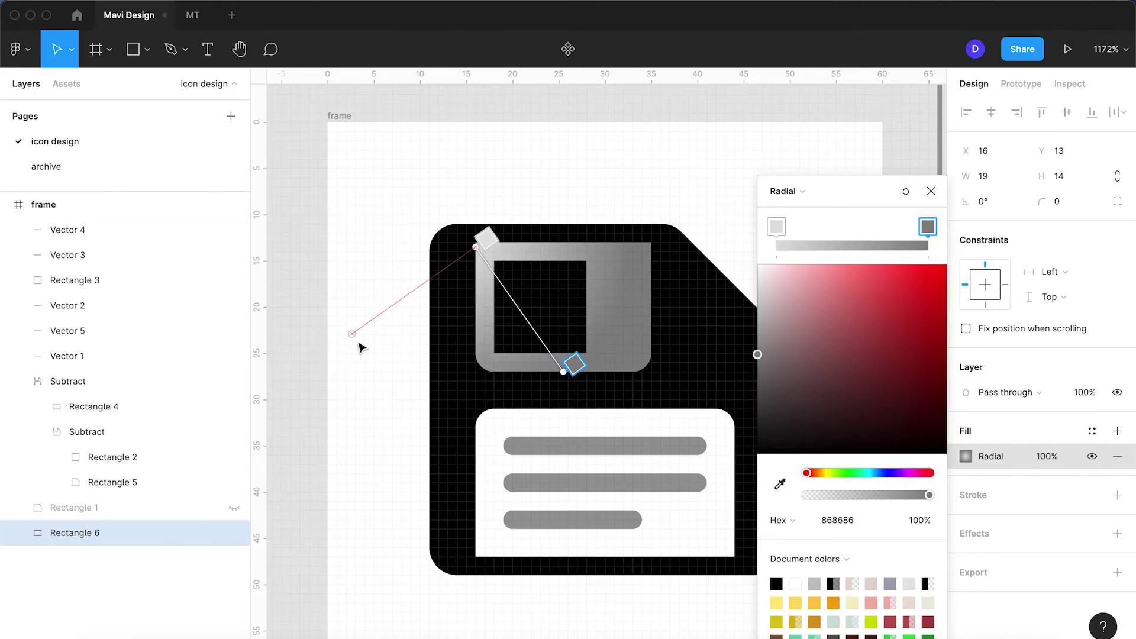
{"action": "left_click_drag", "start_coordinate": [565, 370], "coordinate": [641, 364]}
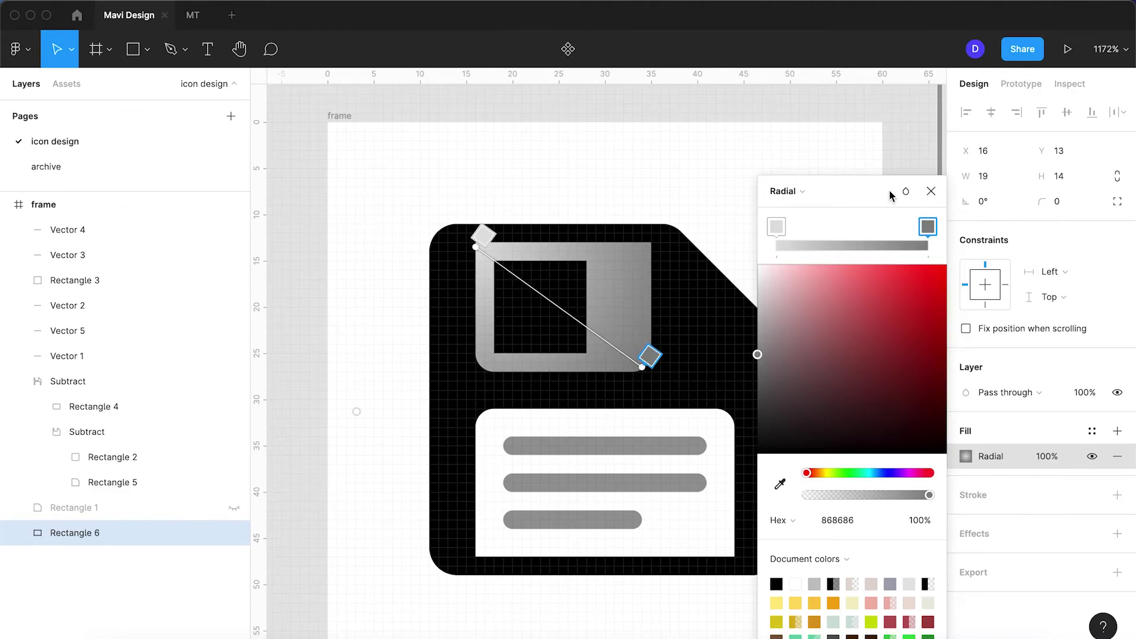
{"action": "left_click", "coordinate": [930, 193]}
{"action": "left_click", "coordinate": [684, 148]}
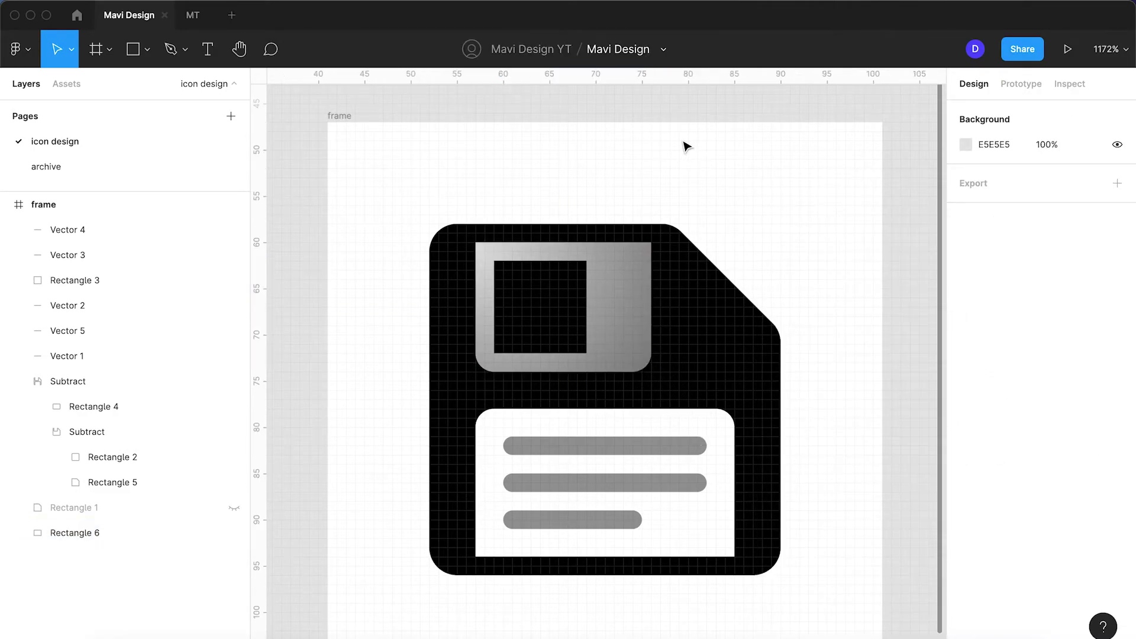
- Shift the floppy body aside to check which black edge pieces are separate from it, and undo the move
{"action": "left_click", "coordinate": [724, 366]}
{"action": "left_click_drag", "start_coordinate": [724, 366], "coordinate": [698, 317]}
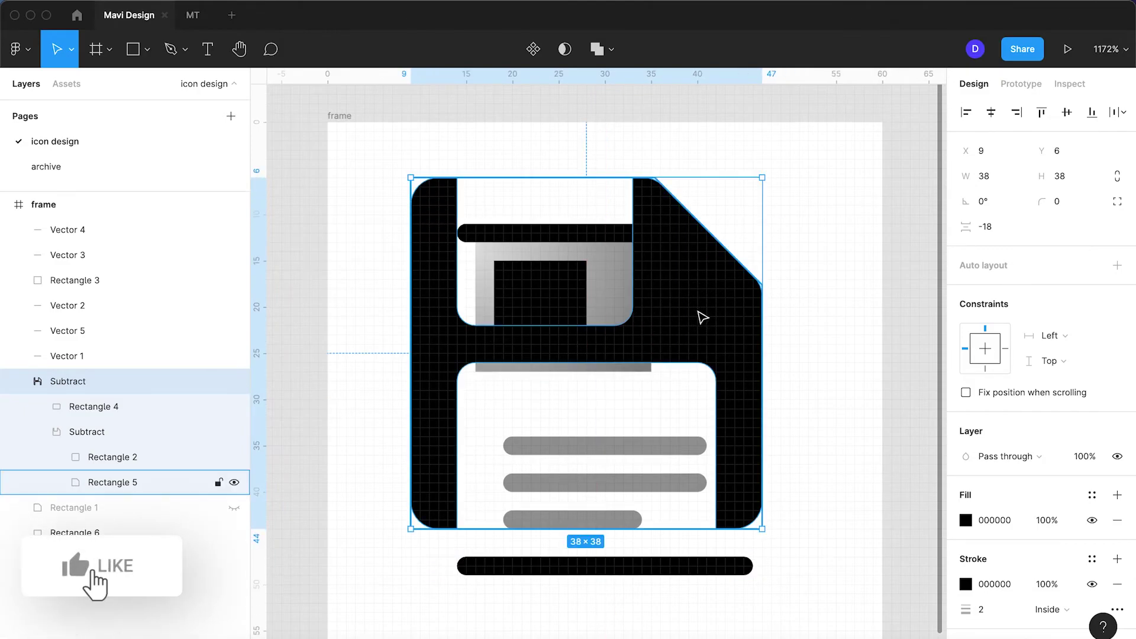
{"action": "key", "text": "super+y"}
{"action": "key", "text": "super+y"}
{"action": "key", "text": "super+z"}
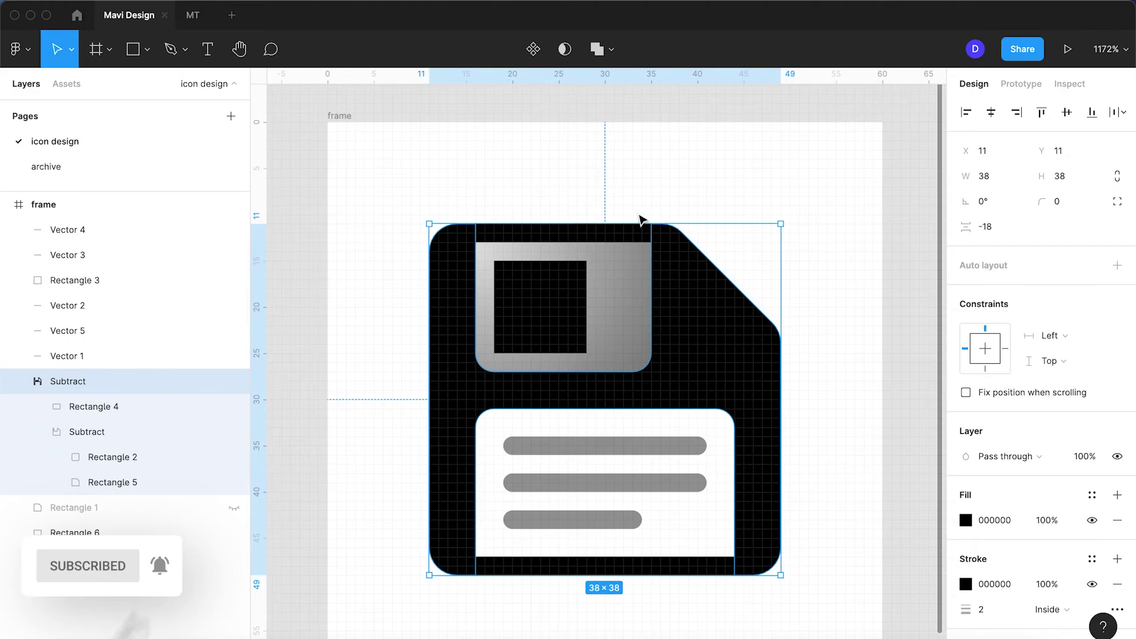
{"action": "left_click", "coordinate": [677, 195]}
- Outline the strokes of the black top and bottom edge lines and unite both with the floppy body using Union
{"action": "left_click", "coordinate": [617, 236]}
{"action": "key", "text": "shift+super+o"}
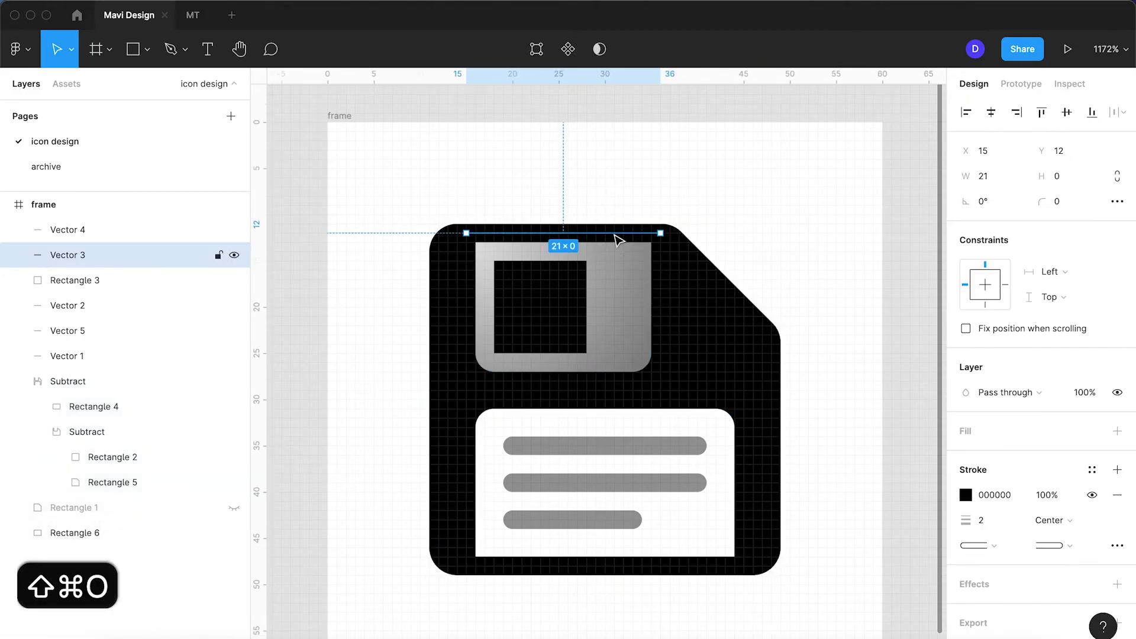
{"action": "left_click", "coordinate": [703, 581]}
{"action": "key", "text": "shift+super+o"}
{"action": "left_click", "coordinate": [751, 522], "text": "shift"}
{"action": "left_click", "coordinate": [597, 235], "text": "shift"}
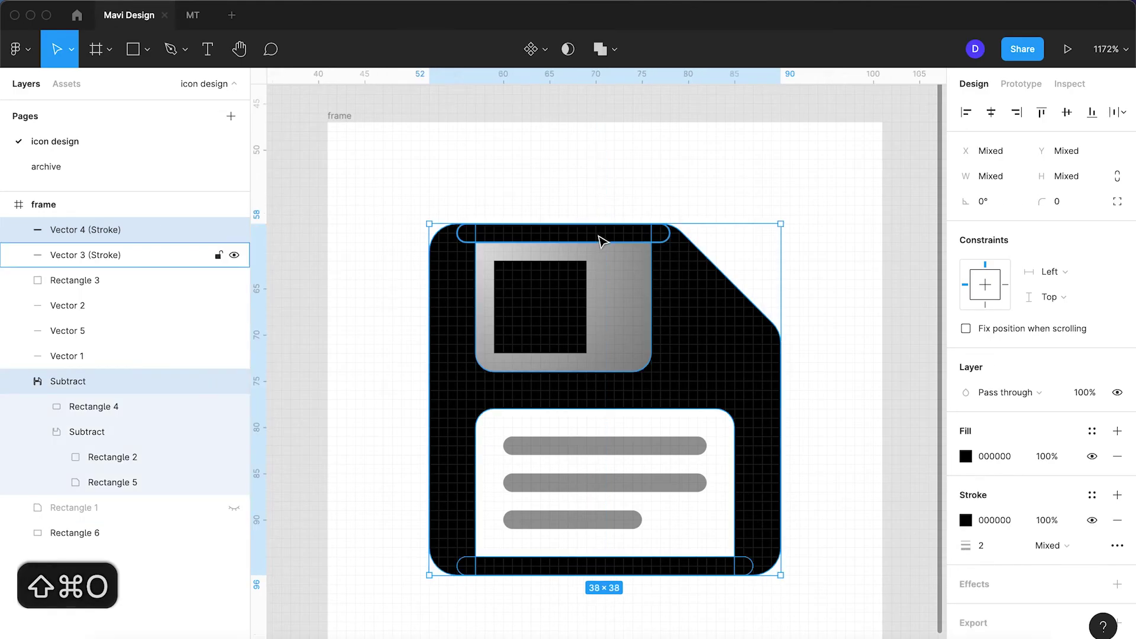
{"action": "left_click", "coordinate": [597, 49]}
- Shift the united floppy body aside, check its pieces in outline view, and undo the move
{"action": "left_click_drag", "start_coordinate": [720, 346], "coordinate": [697, 294]}
{"action": "key", "text": "super+y"}
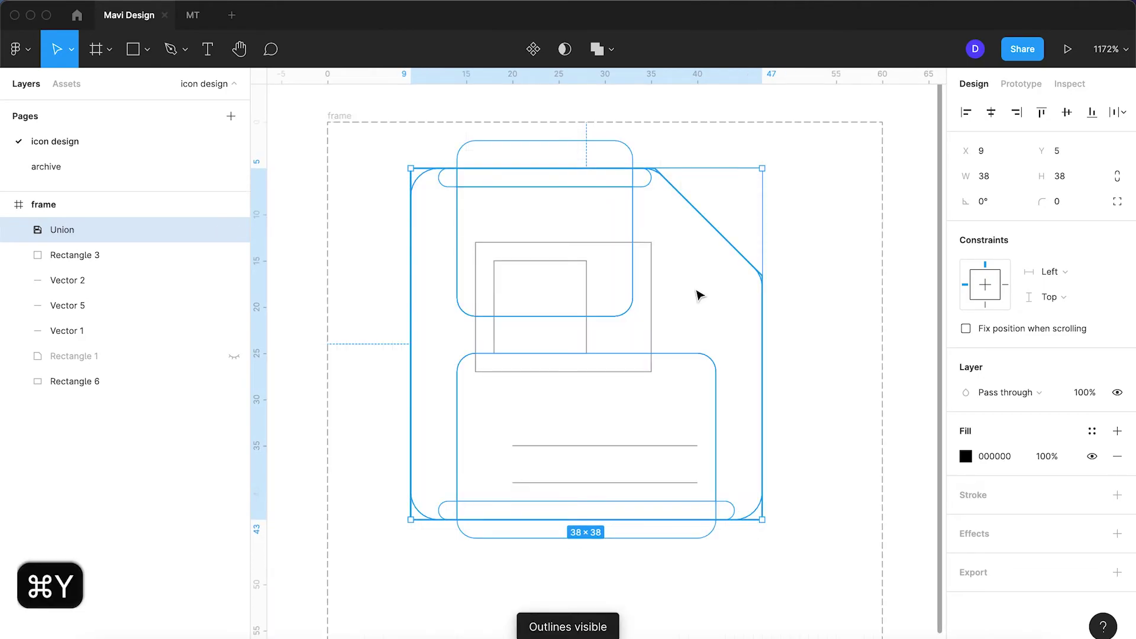
{"action": "key", "text": "super+y"}
{"action": "key", "text": "super+z"}
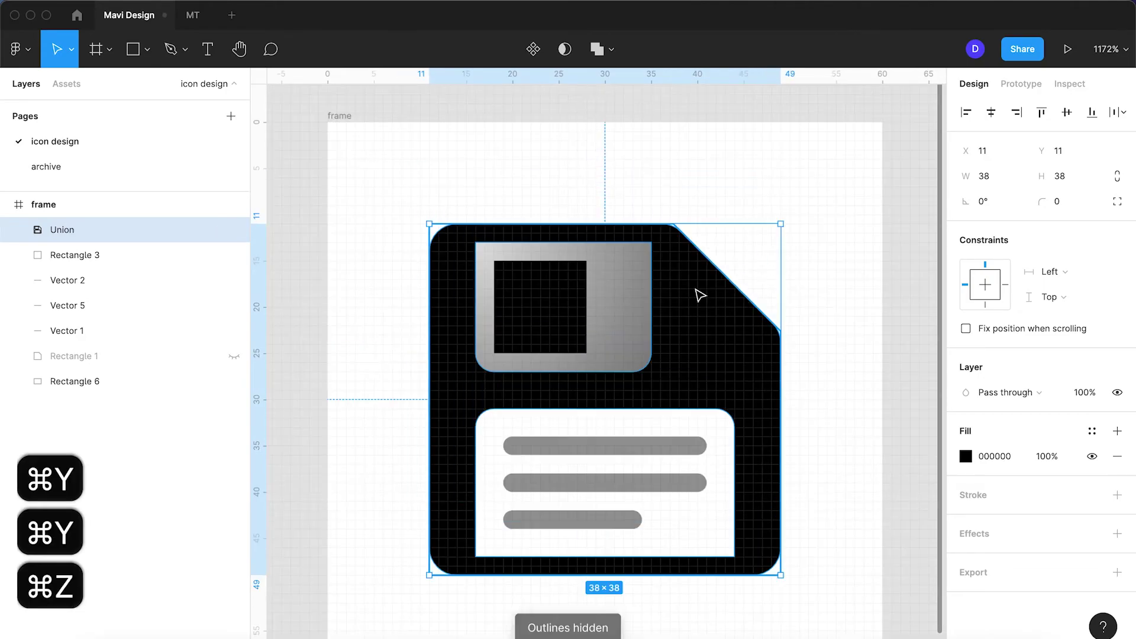
- Give the united floppy body a radial gradient fill with a 434343 start stop and a fully opaque black end stop
{"action": "left_click", "coordinate": [967, 458]}
{"action": "left_click", "coordinate": [785, 251]}
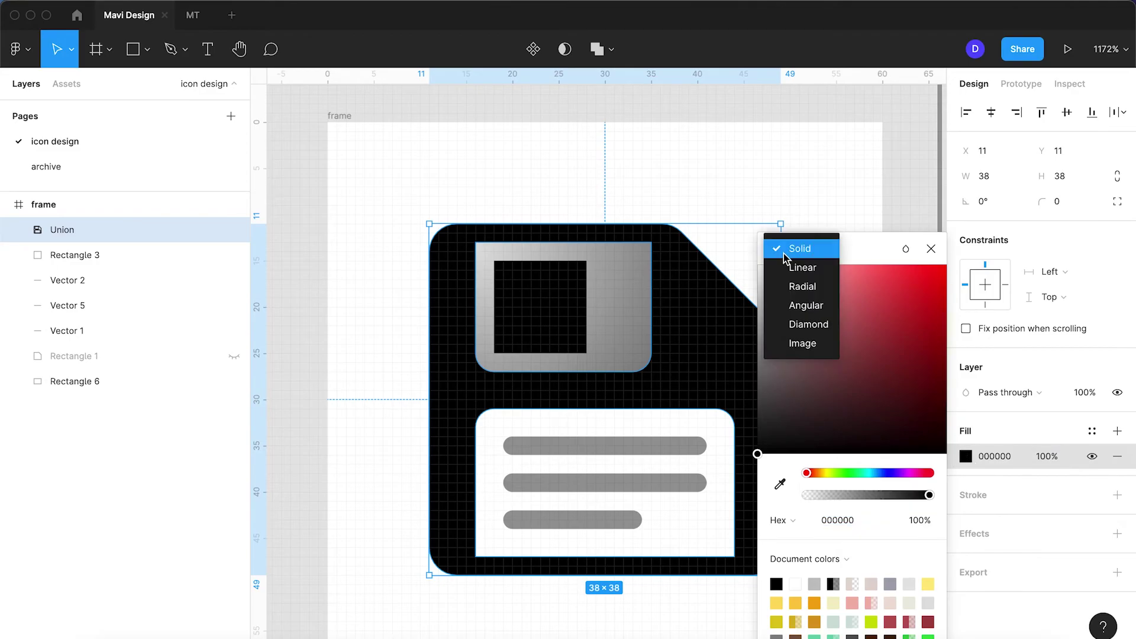
{"action": "left_click", "coordinate": [792, 264]}
{"action": "left_click", "coordinate": [786, 194]}
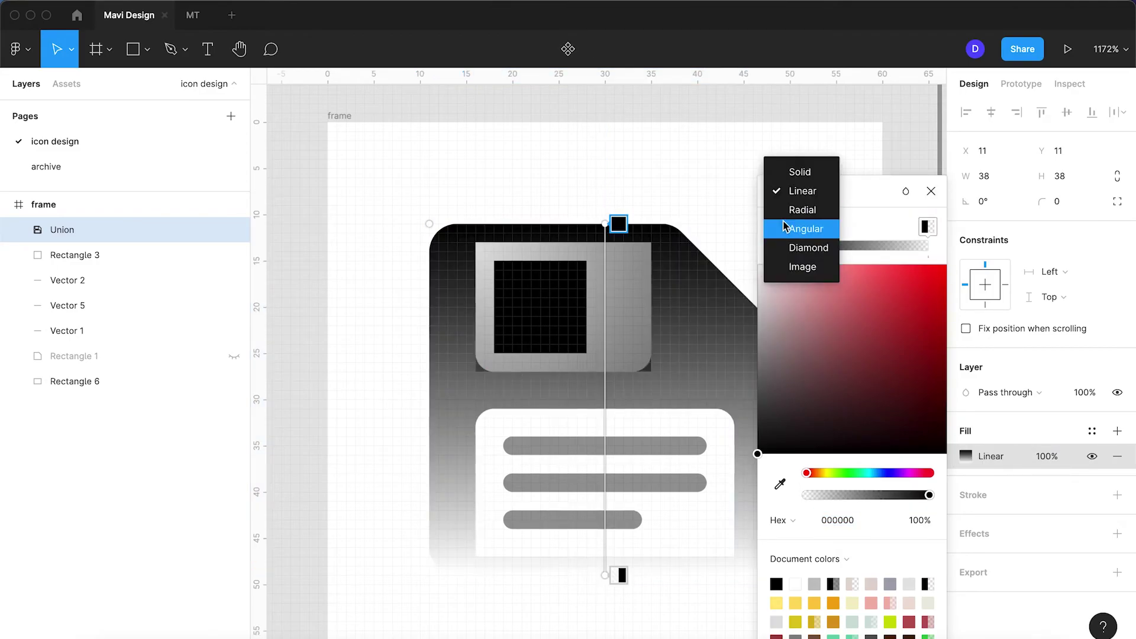
{"action": "left_click", "coordinate": [785, 207]}
{"action": "left_click", "coordinate": [928, 228]}
{"action": "left_click_drag", "start_coordinate": [821, 497], "coordinate": [979, 507]}
{"action": "left_click", "coordinate": [776, 228]}
{"action": "left_click_drag", "start_coordinate": [774, 326], "coordinate": [699, 415]}
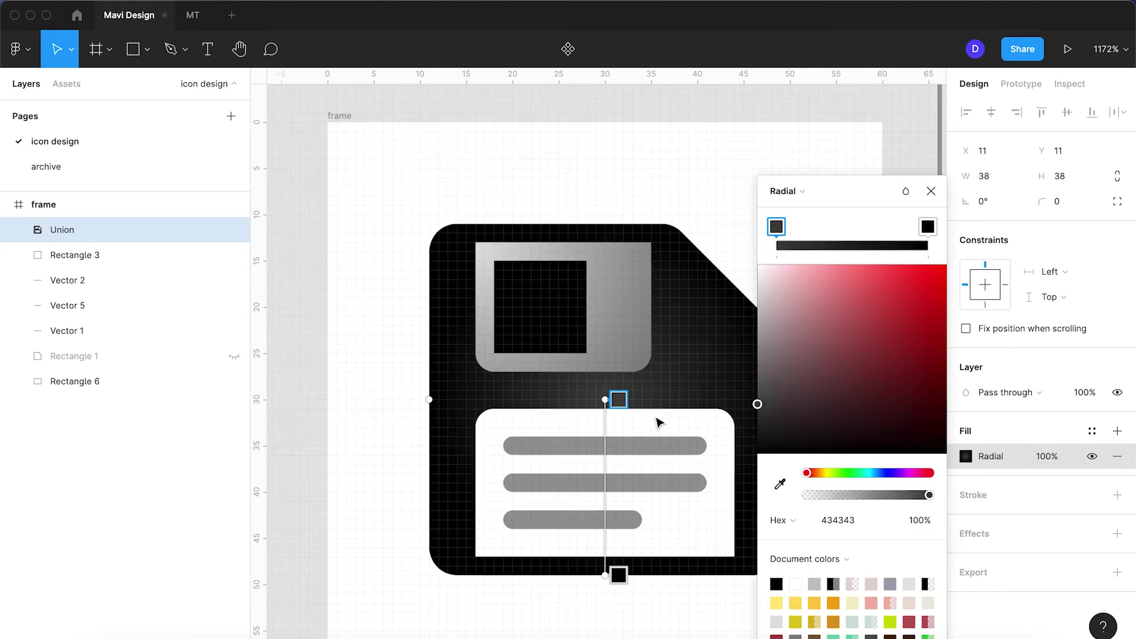
- Stretch the body's radial gradient from the floppy's upper-left corner to its lower-right corner
{"action": "left_click_drag", "start_coordinate": [602, 403], "coordinate": [444, 244]}
{"action": "scroll", "coordinate": [444, 244], "scroll_direction": "down", "scroll_amount": 5}
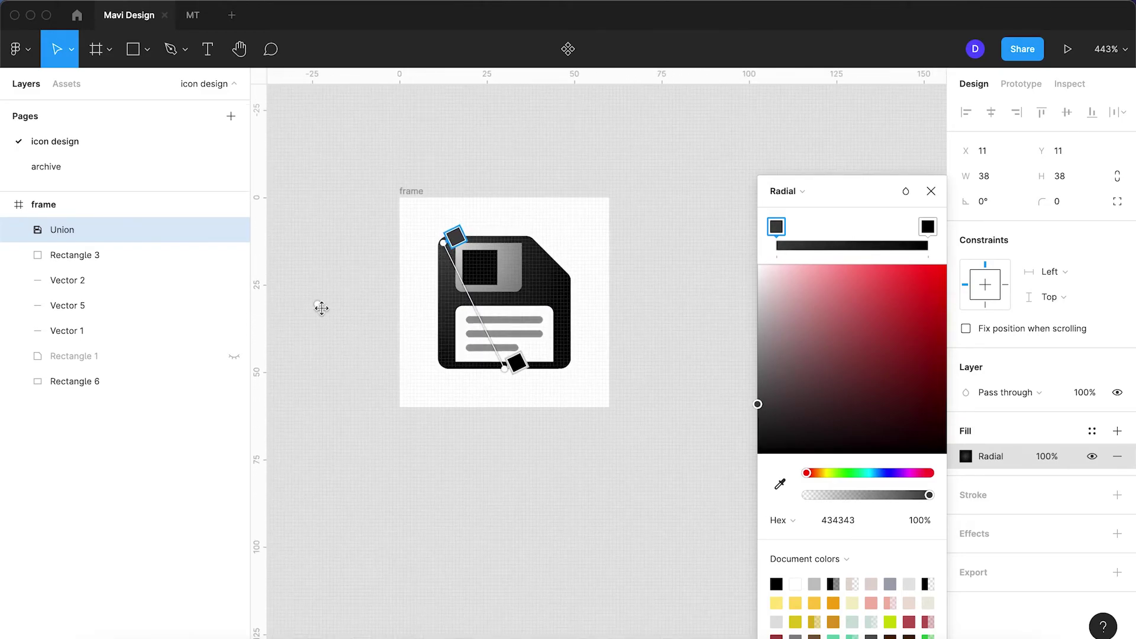
{"action": "left_click_drag", "start_coordinate": [336, 304], "coordinate": [355, 292]}
{"action": "left_click_drag", "start_coordinate": [505, 370], "coordinate": [571, 364]}
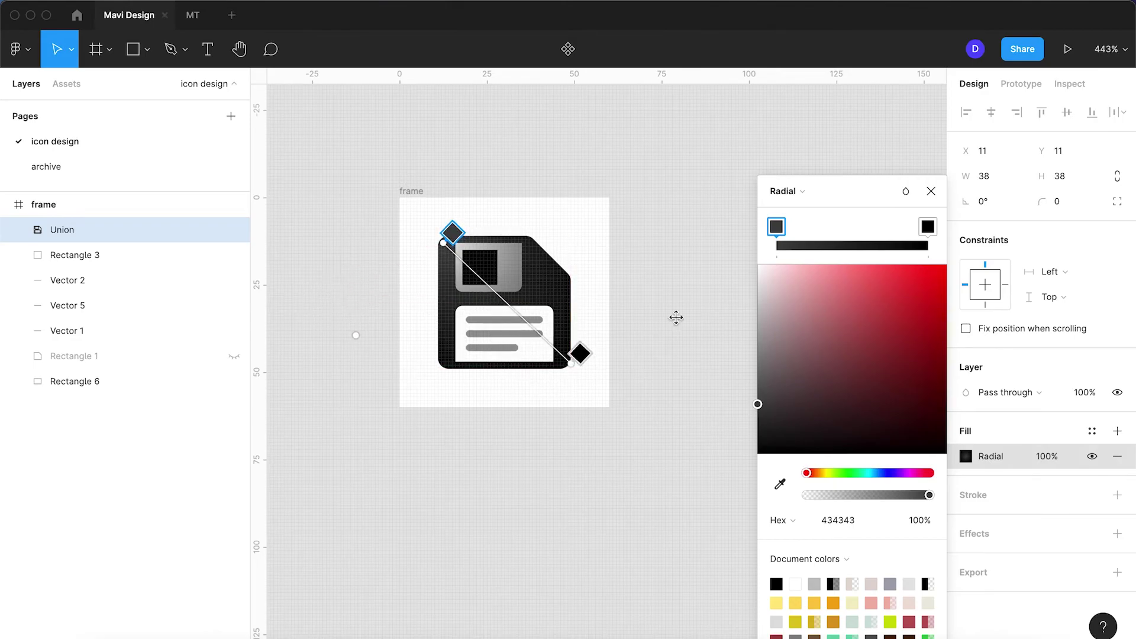
{"action": "left_click", "coordinate": [931, 191]}
{"action": "left_click", "coordinate": [599, 259]}
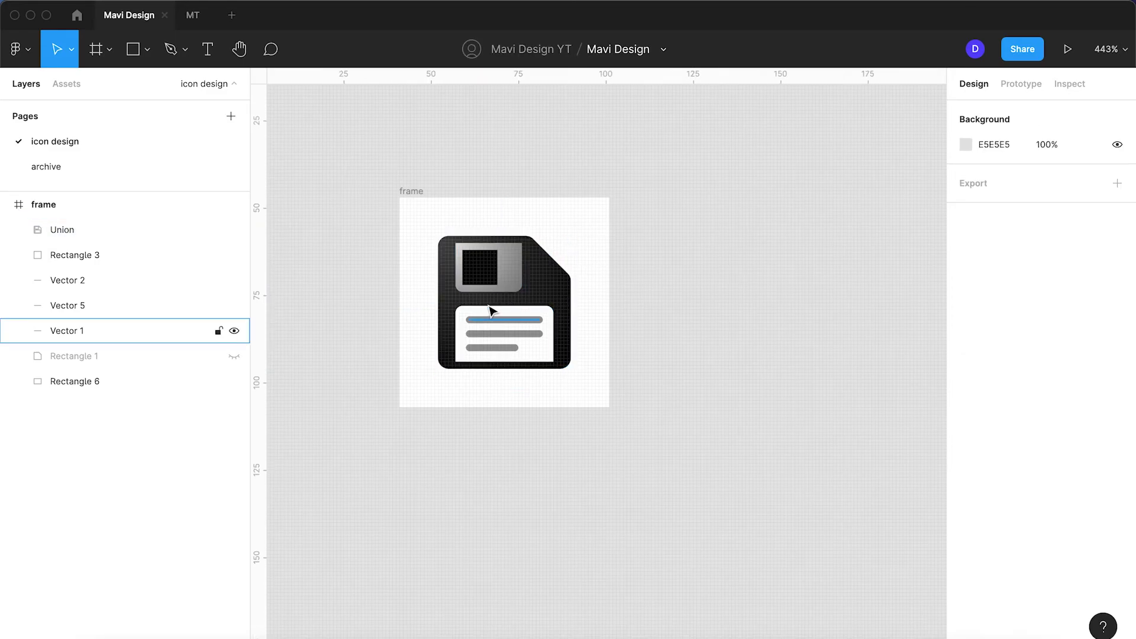
- Examine how the rectangle behind the body fills the shutter's rounded lower corner, and review the whole icon at 100% zoom
{"action": "scroll", "coordinate": [493, 303], "scroll_direction": "up", "scroll_amount": 15}
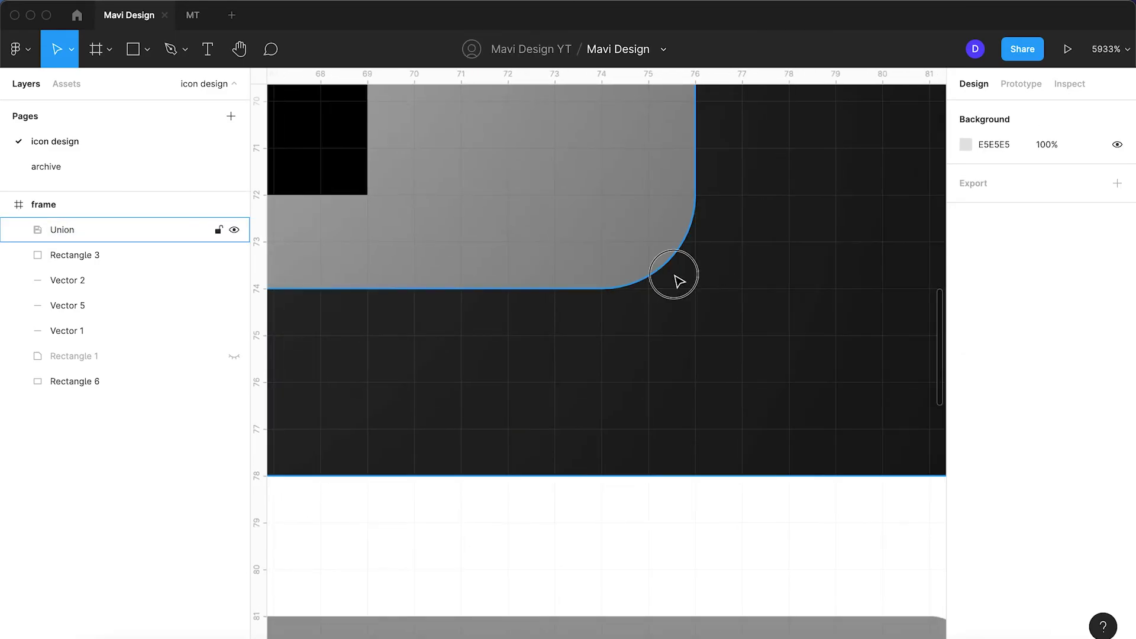
{"action": "left_click", "coordinate": [675, 277]}
{"action": "double_click", "coordinate": [679, 282]}
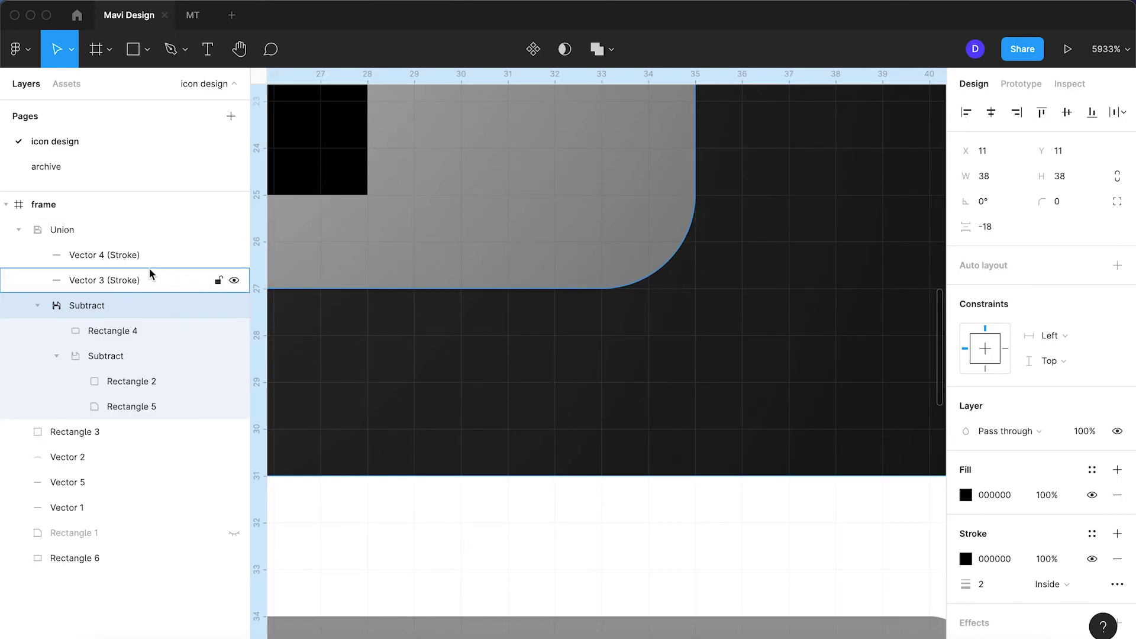
{"action": "left_click", "coordinate": [610, 193]}
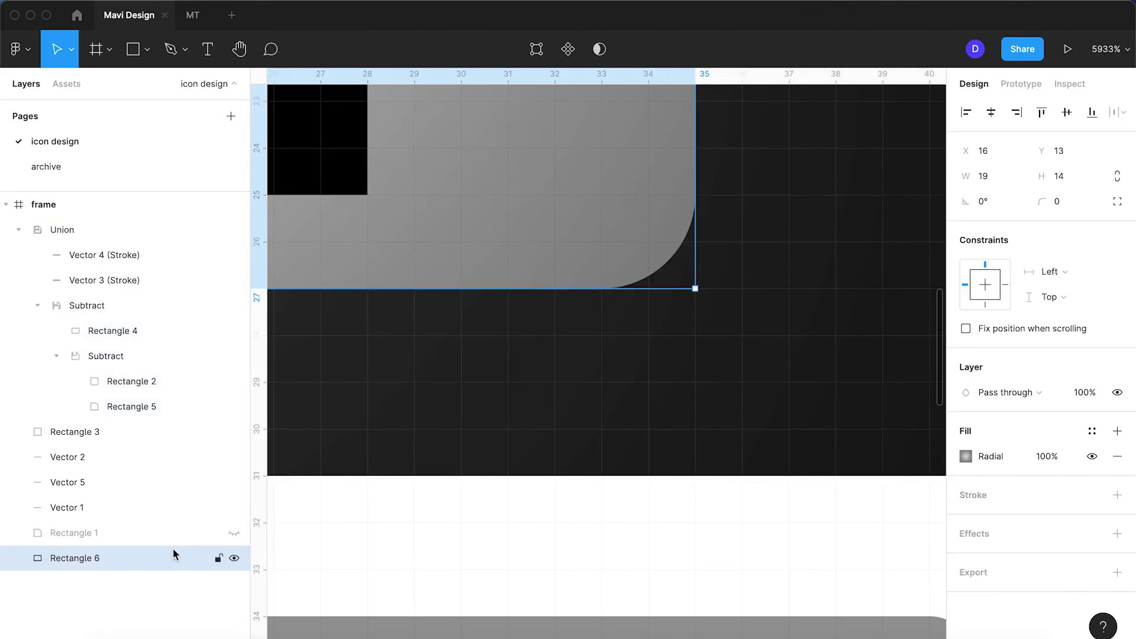
{"action": "left_click", "coordinate": [234, 558]}
{"action": "left_click", "coordinate": [234, 558]}
{"action": "scroll", "coordinate": [553, 426], "scroll_direction": "down", "scroll_amount": 8}
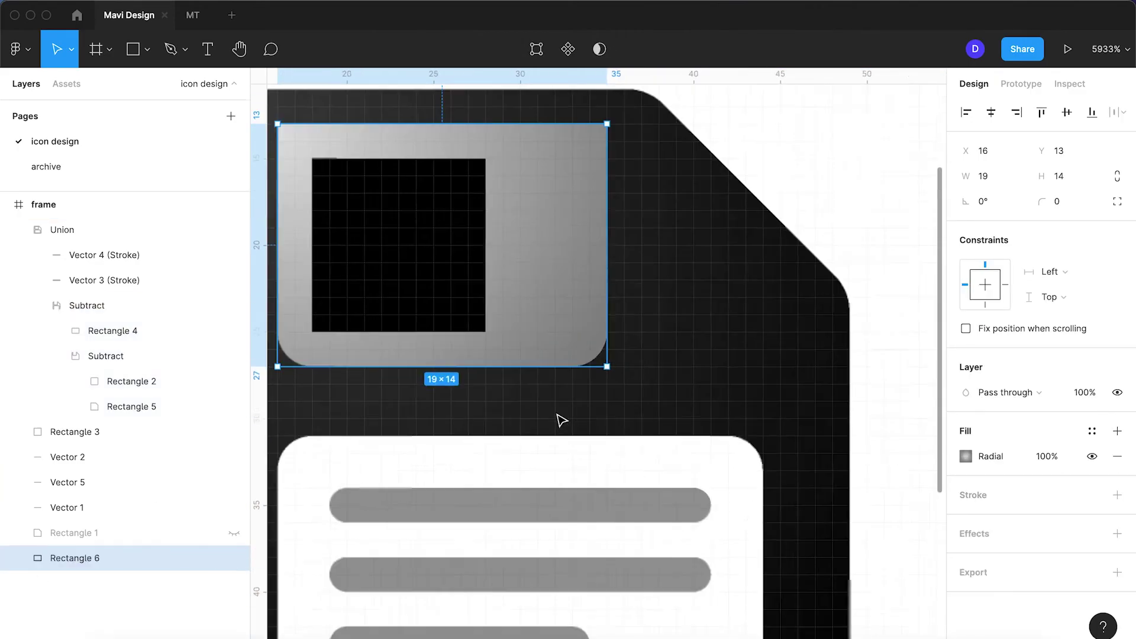
{"action": "left_click", "coordinate": [146, 415]}
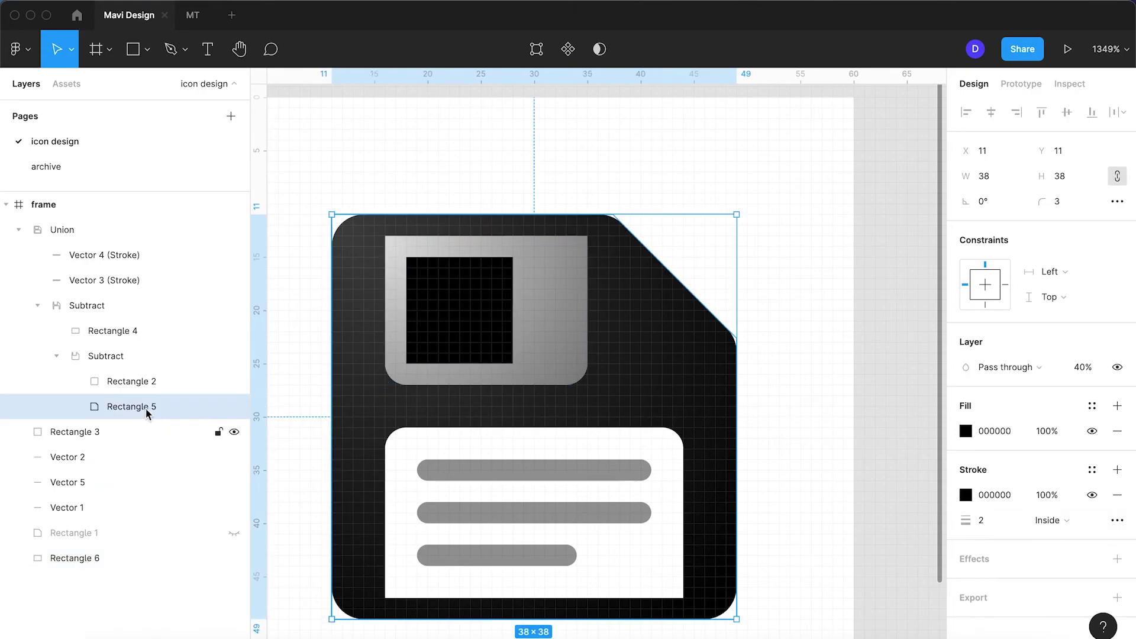
{"action": "left_click", "coordinate": [19, 229]}
{"action": "left_click", "coordinate": [555, 157]}
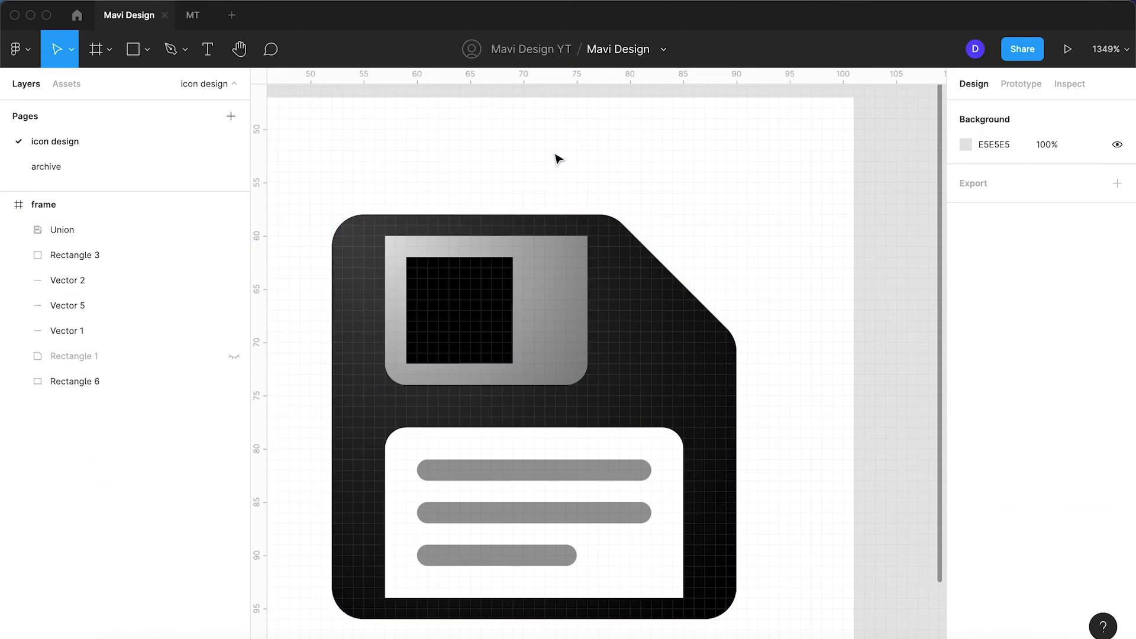
{"action": "scroll", "coordinate": [407, 377], "scroll_direction": "up", "scroll_amount": 5}
{"action": "scroll", "coordinate": [407, 377], "scroll_direction": "down", "scroll_amount": 10}
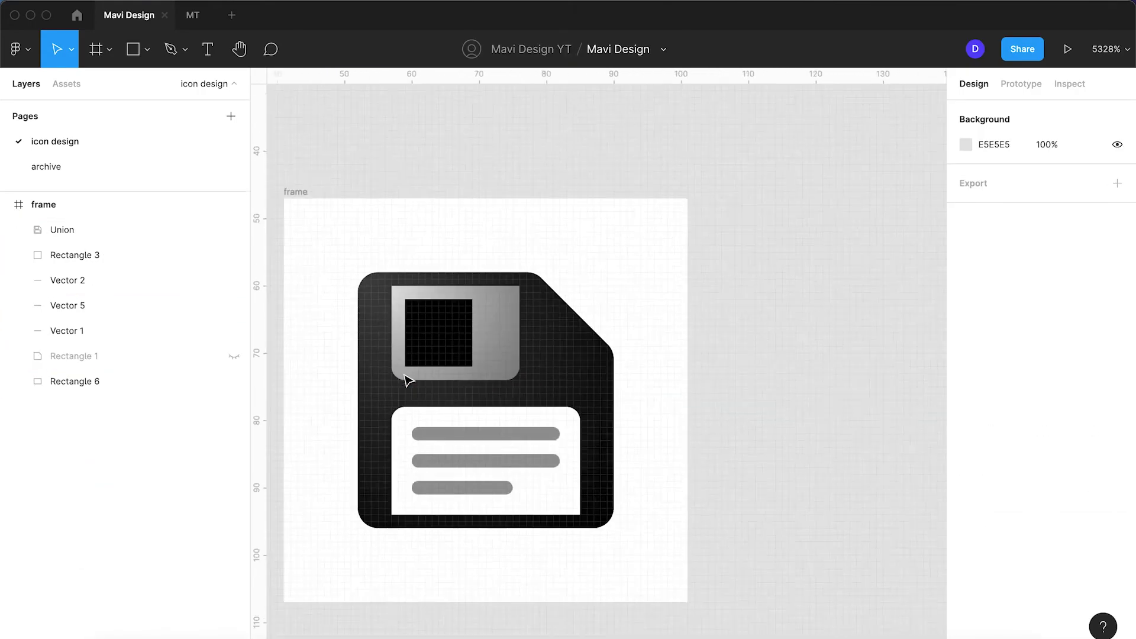
{"action": "key", "text": "super+0"}
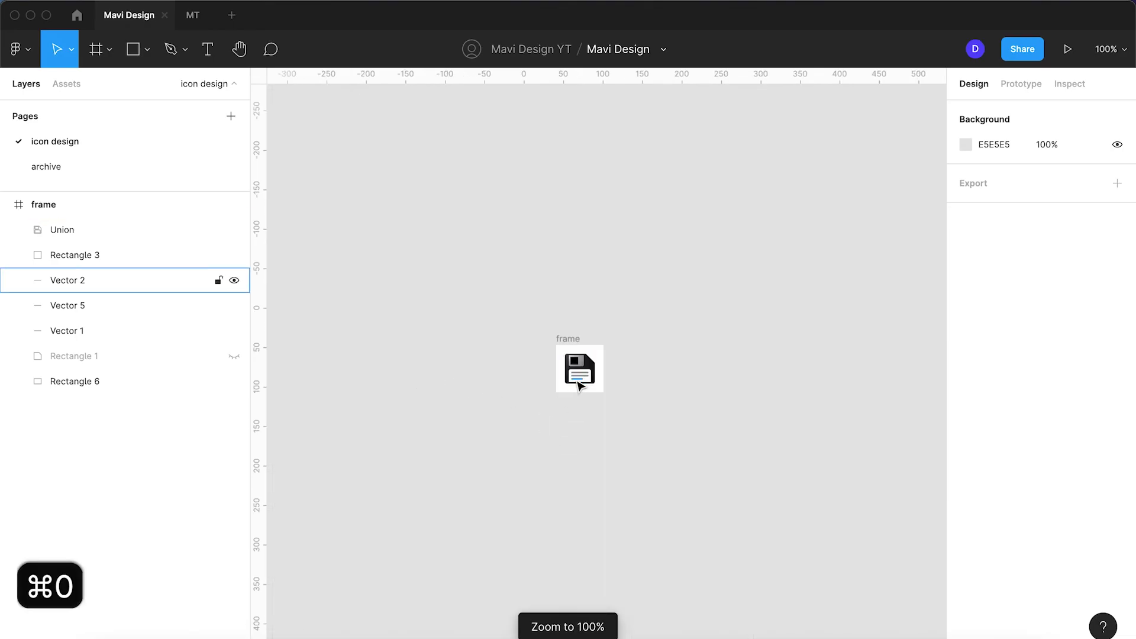
- Lighten the shutter's radial gradient to FCFCFC at the start stop and A5A5A5 at the end stop
{"action": "scroll", "coordinate": [578, 381], "scroll_direction": "up", "scroll_amount": 5}
{"action": "left_click", "coordinate": [621, 265]}
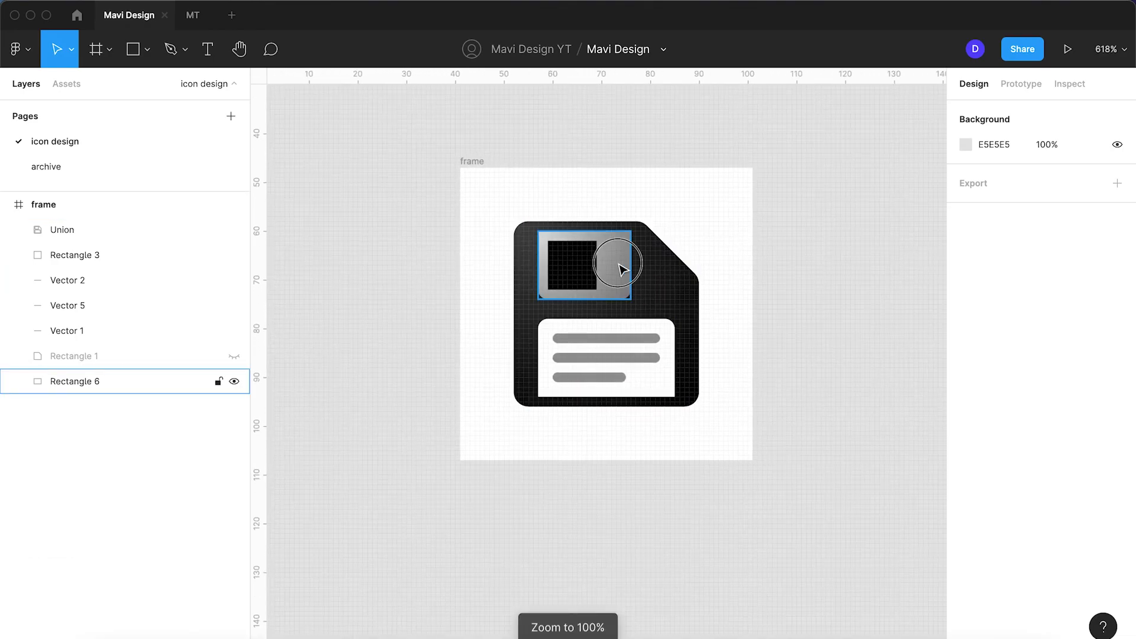
{"action": "double_click", "coordinate": [622, 270]}
{"action": "left_click", "coordinate": [965, 481]}
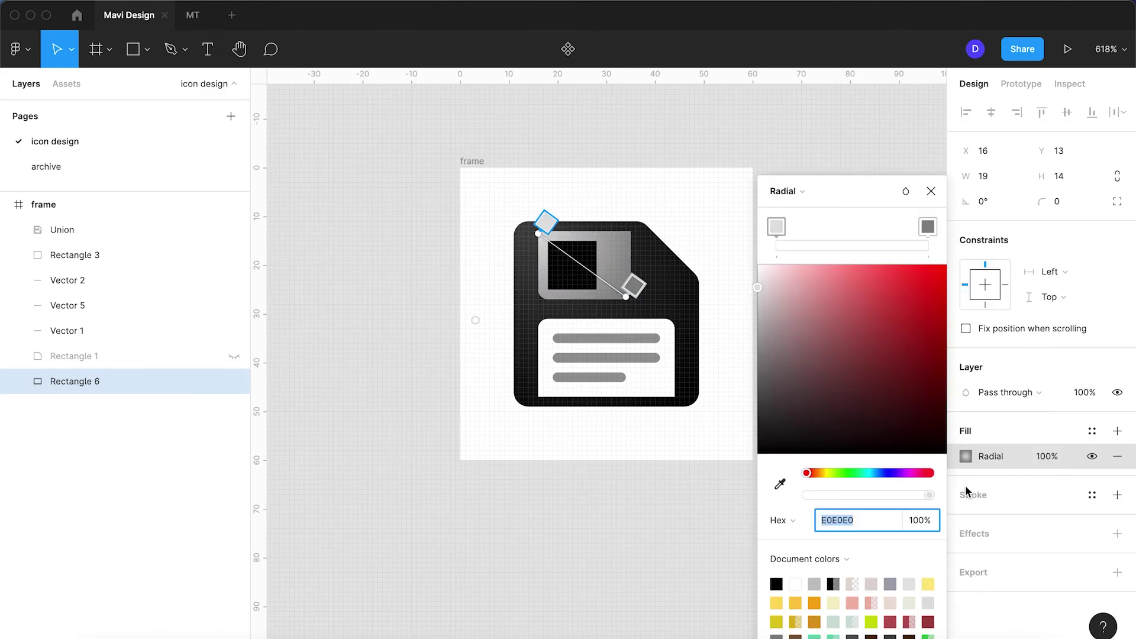
{"action": "left_click_drag", "start_coordinate": [762, 306], "coordinate": [737, 342]}
{"action": "left_click", "coordinate": [926, 230]}
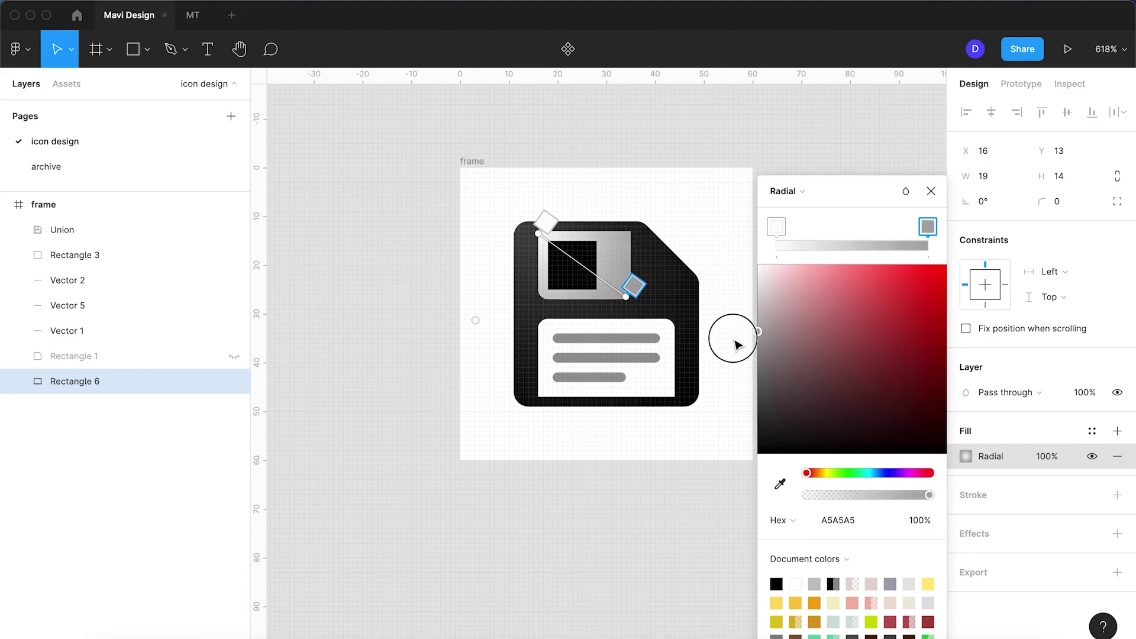
- Try an additional ECECEC stop near the middle of the shutter's gradient, and remove that stop
{"action": "left_click", "coordinate": [850, 246]}
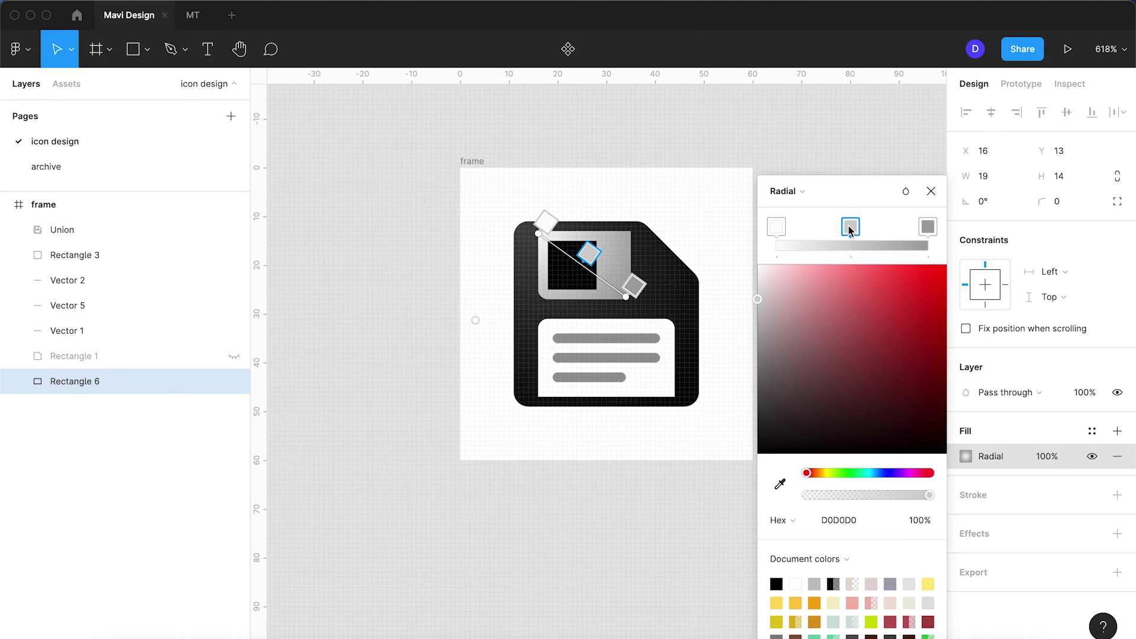
{"action": "left_click", "coordinate": [761, 285]}
{"action": "left_click_drag", "start_coordinate": [761, 289], "coordinate": [733, 290]}
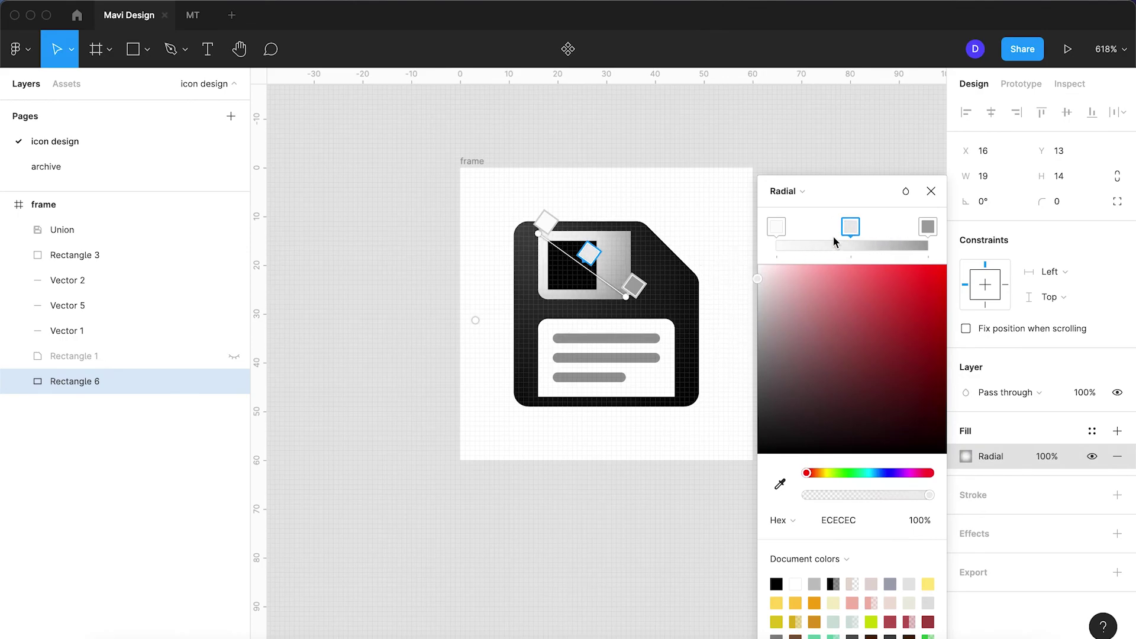
{"action": "left_click_drag", "start_coordinate": [850, 228], "coordinate": [844, 148]}
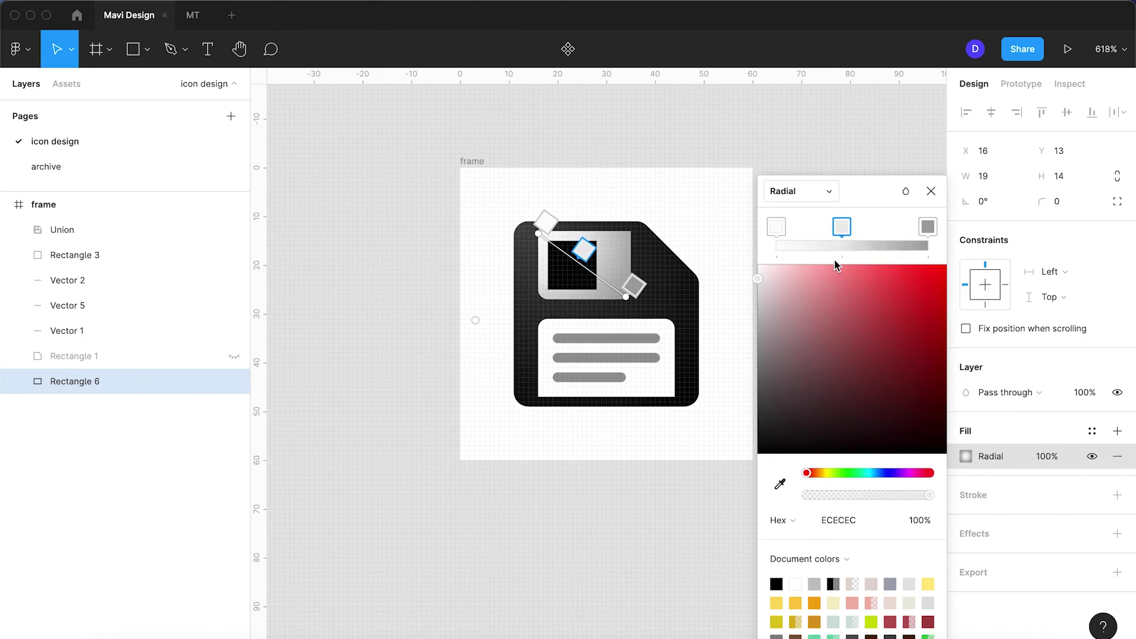
{"action": "key", "text": "BackSpace"}
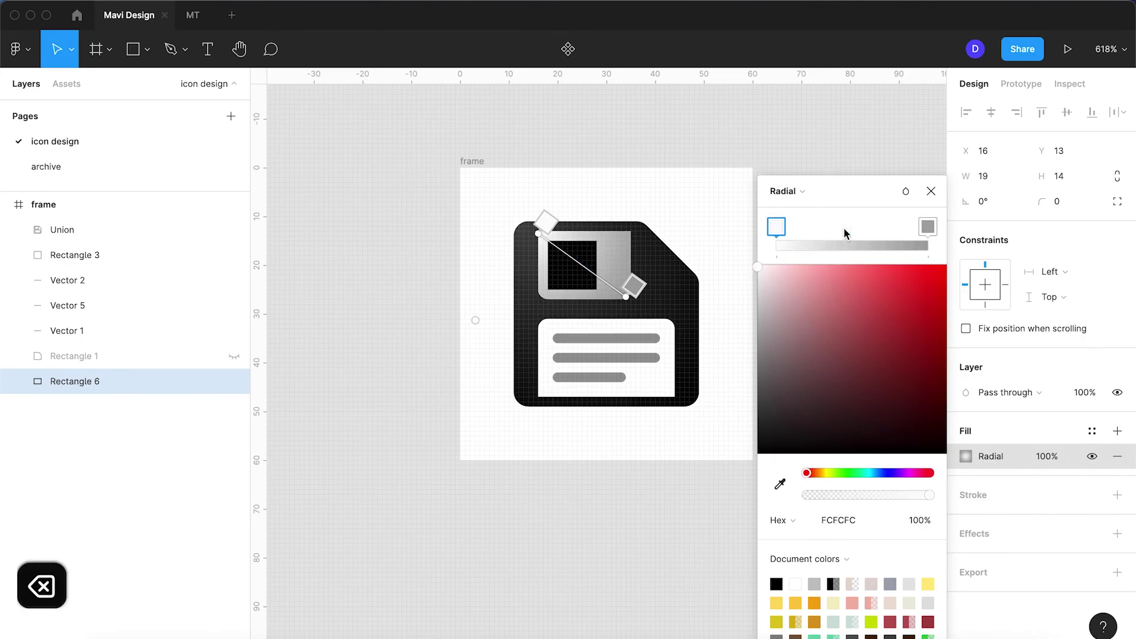
- Set the layer opacity of the three text lines on the label to 30%
{"action": "left_click", "coordinate": [931, 191]}
{"action": "left_click", "coordinate": [732, 306]}
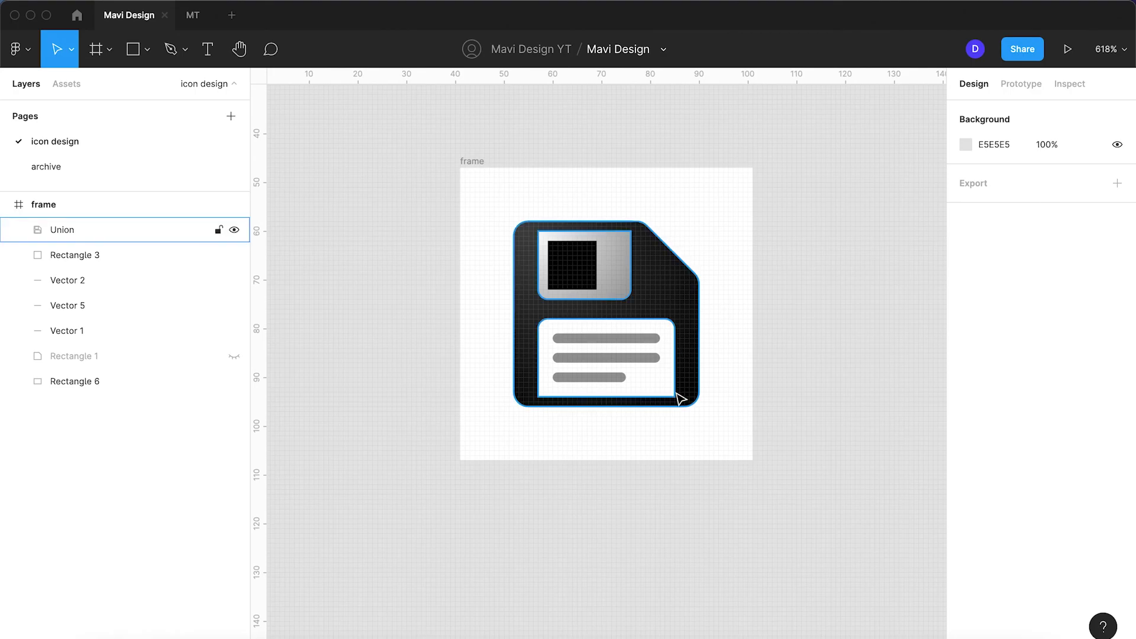
{"action": "left_click", "coordinate": [615, 347]}
{"action": "left_click", "coordinate": [616, 358], "text": "shift"}
{"action": "left_click", "coordinate": [603, 377], "text": "shift"}
{"action": "left_click", "coordinate": [1086, 456]}
{"action": "type", "text": "30"}
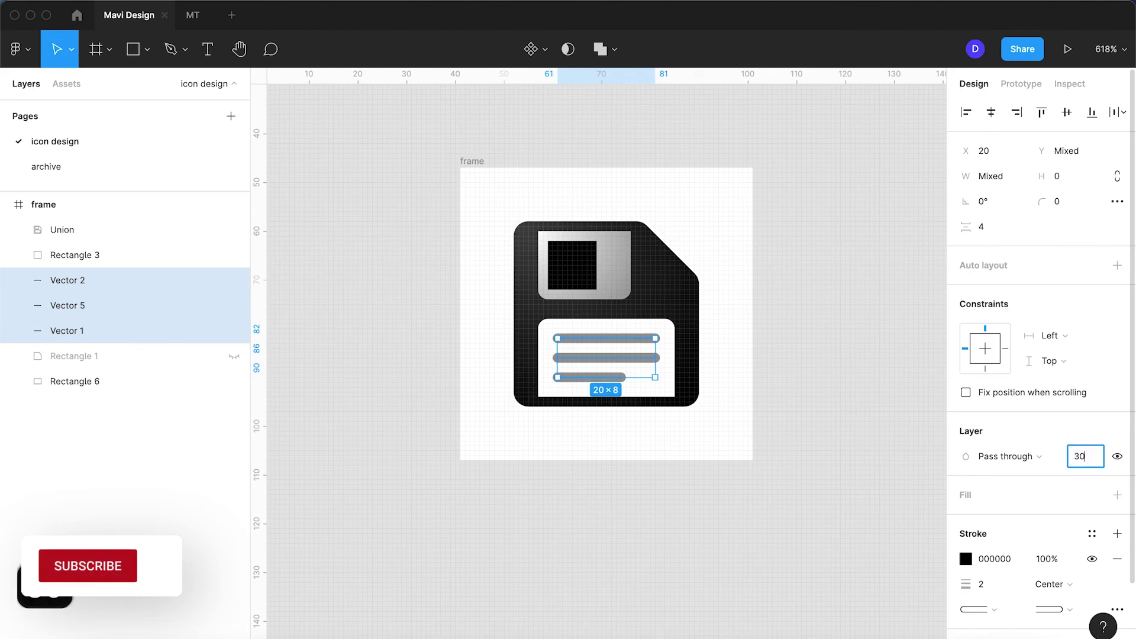
{"action": "key", "text": "Return"}
{"action": "left_click", "coordinate": [699, 430]}
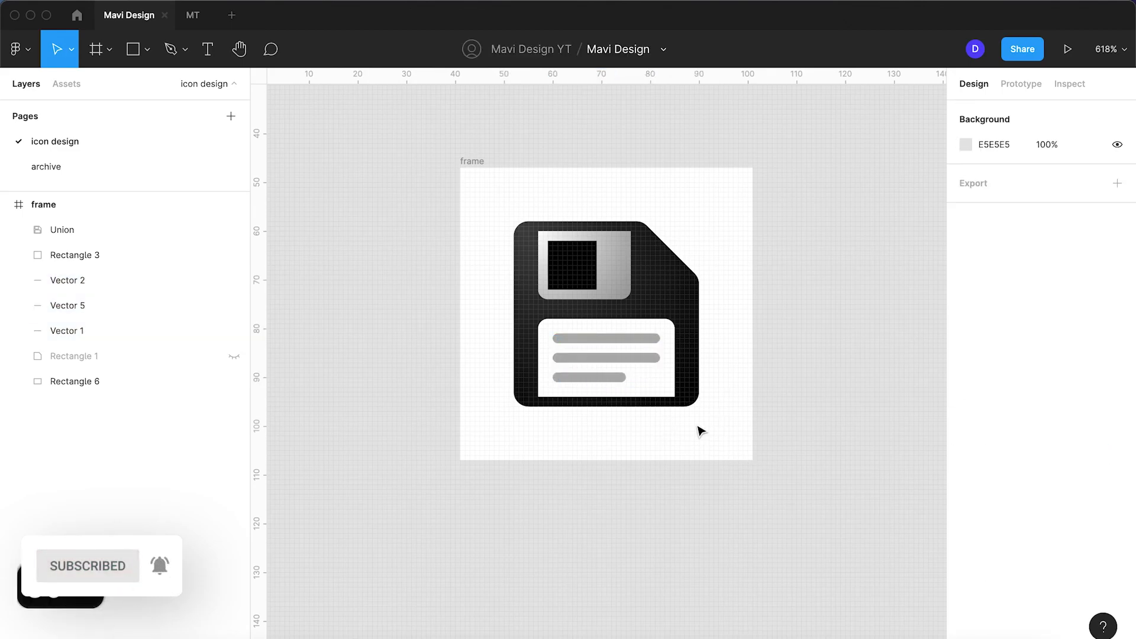